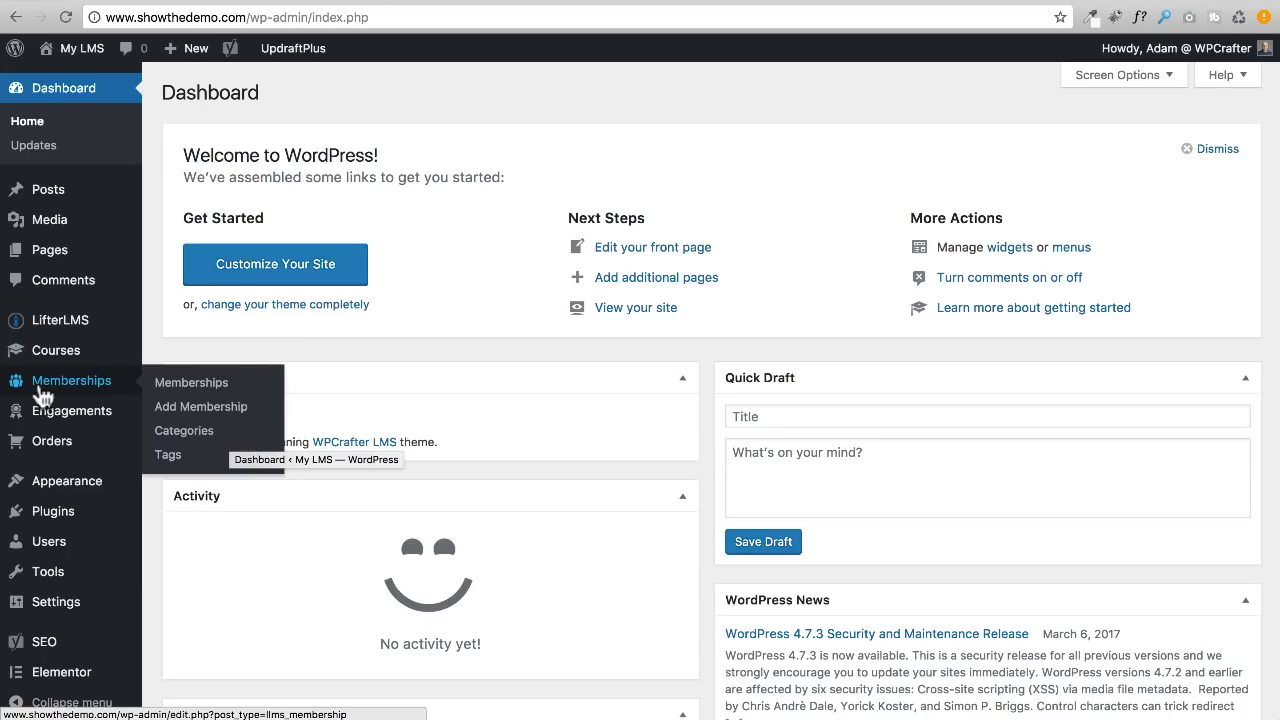
Open the overview of all memberships in the site's admin area
mouse_move(57, 364)
mouse_move(62, 390)
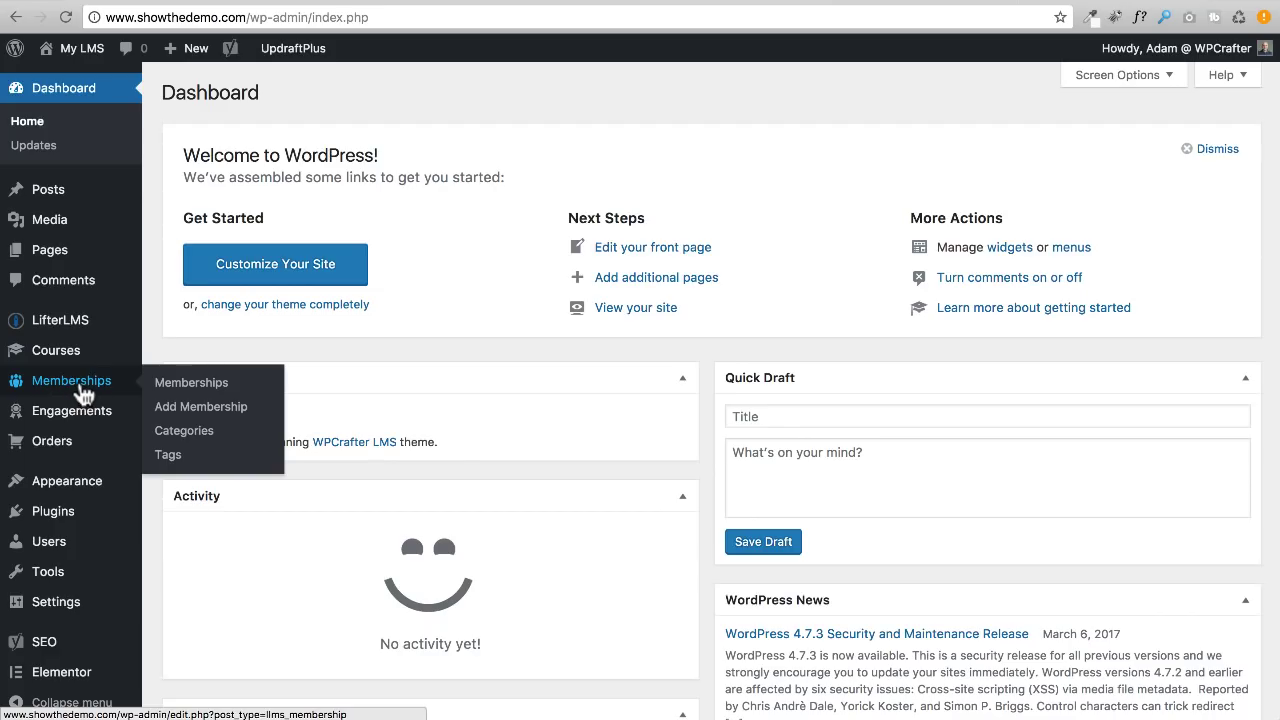
left_click(207, 388)
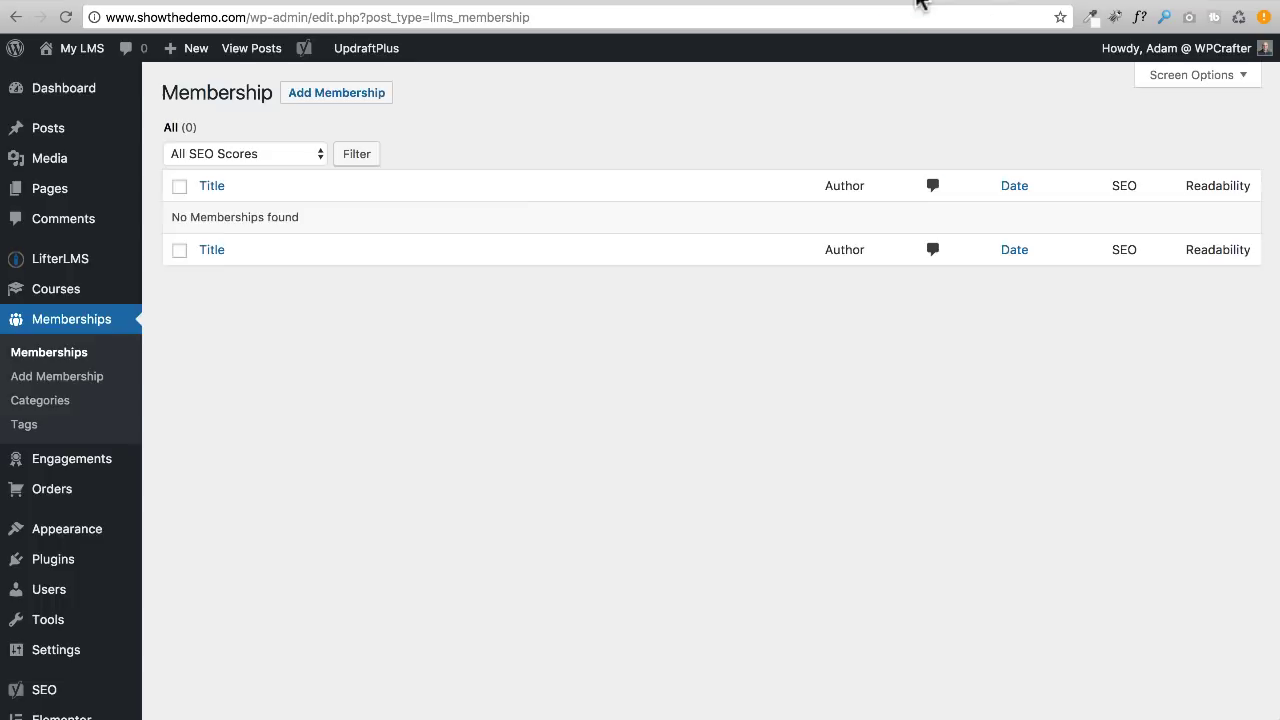
Examine the public Memberships page of the live site and compare it with the Courses page
left_click(920, 3)
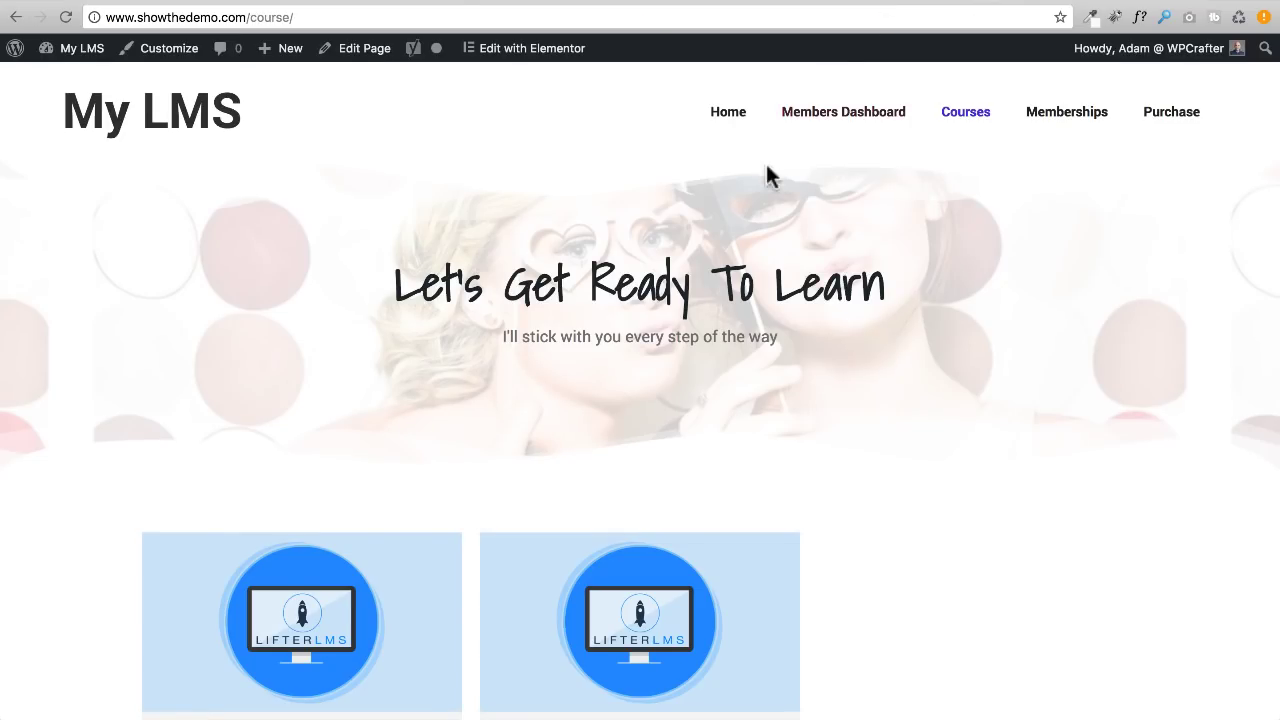
left_click(1070, 115)
left_click_drag(122, 532, 529, 530)
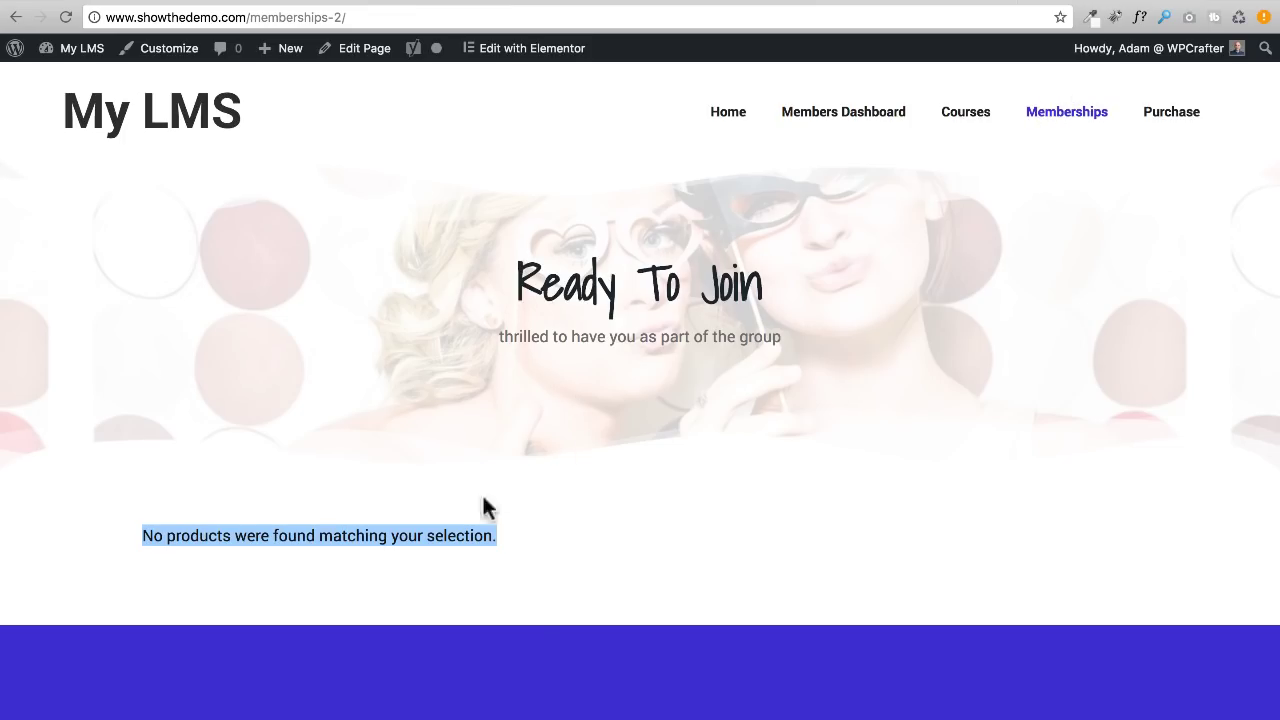
left_click(979, 132)
scroll(465, 553, "down", 3)
scroll(465, 553, "down", 2)
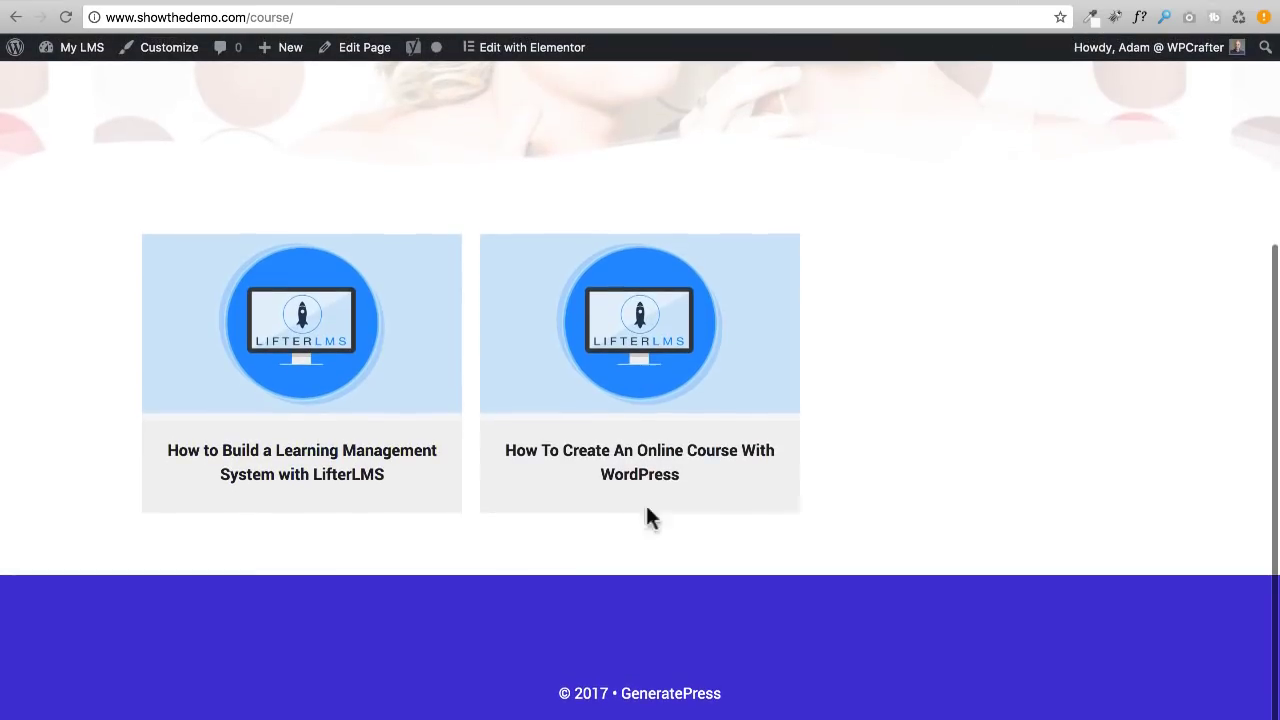
scroll(900, 433, "up", 5)
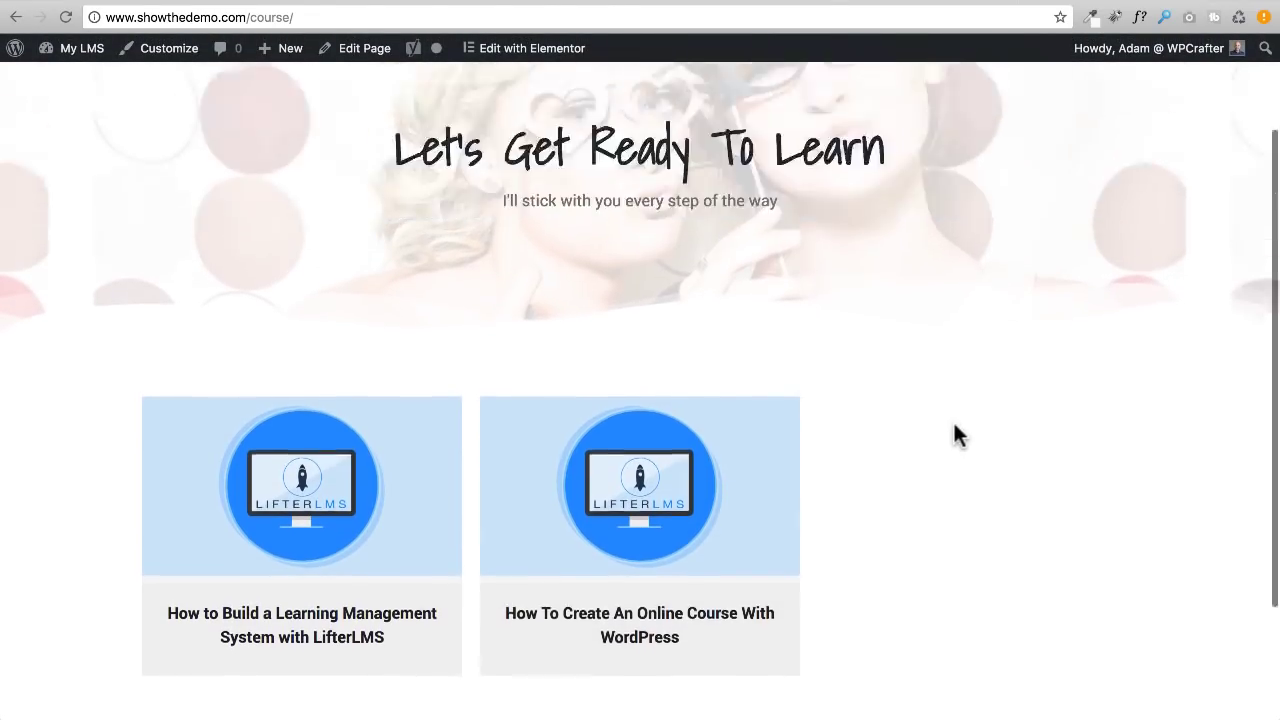
left_click(1068, 113)
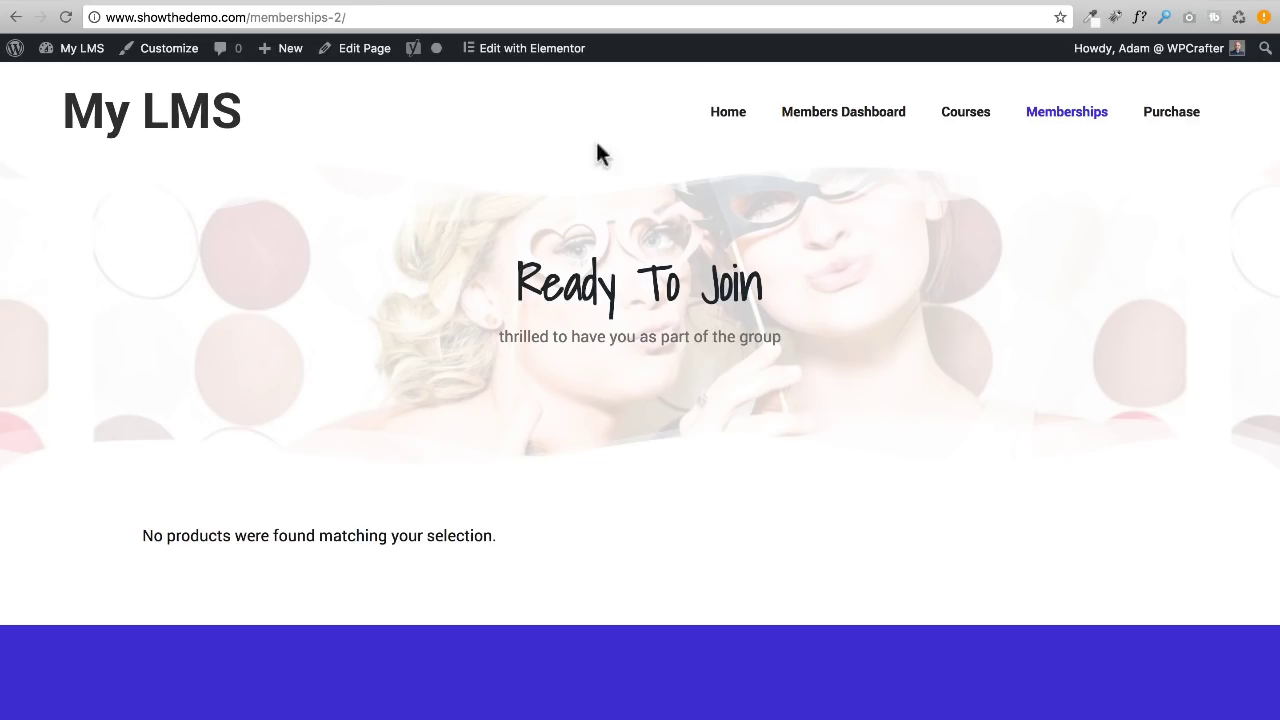
Return to the admin's membership overview and start a new membership titled "Membership"
left_click(697, 5)
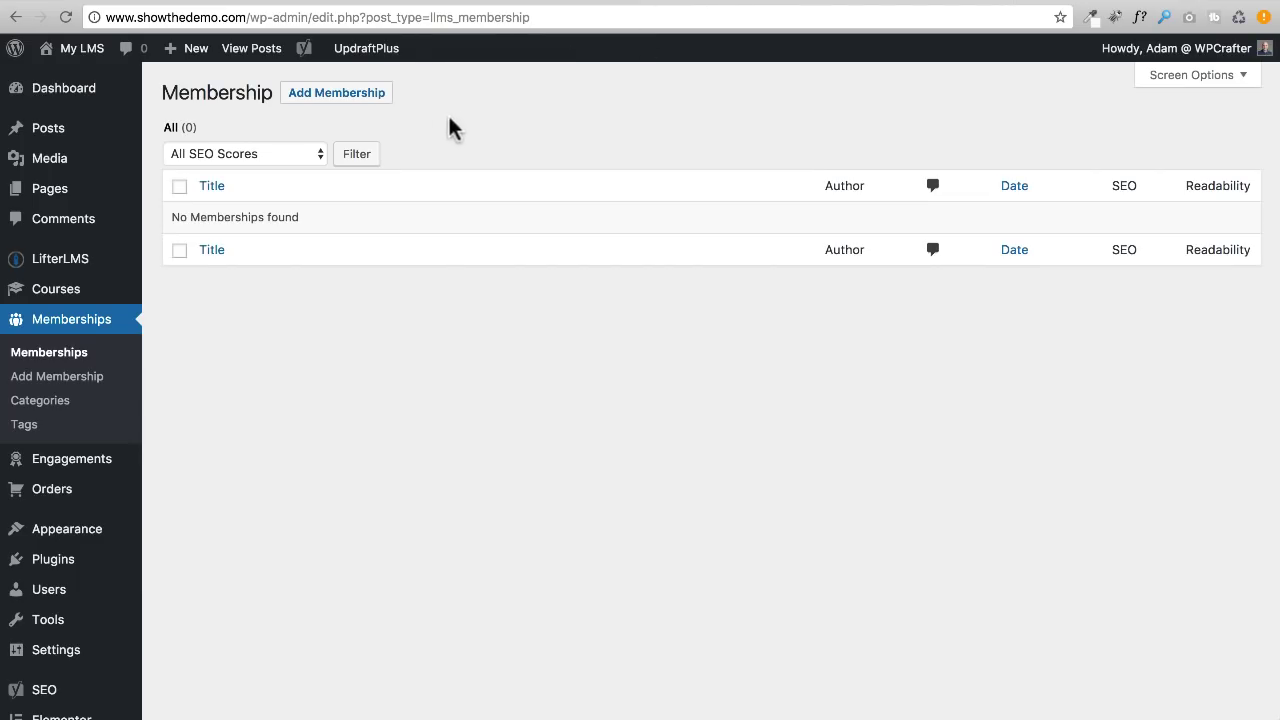
left_click(322, 101)
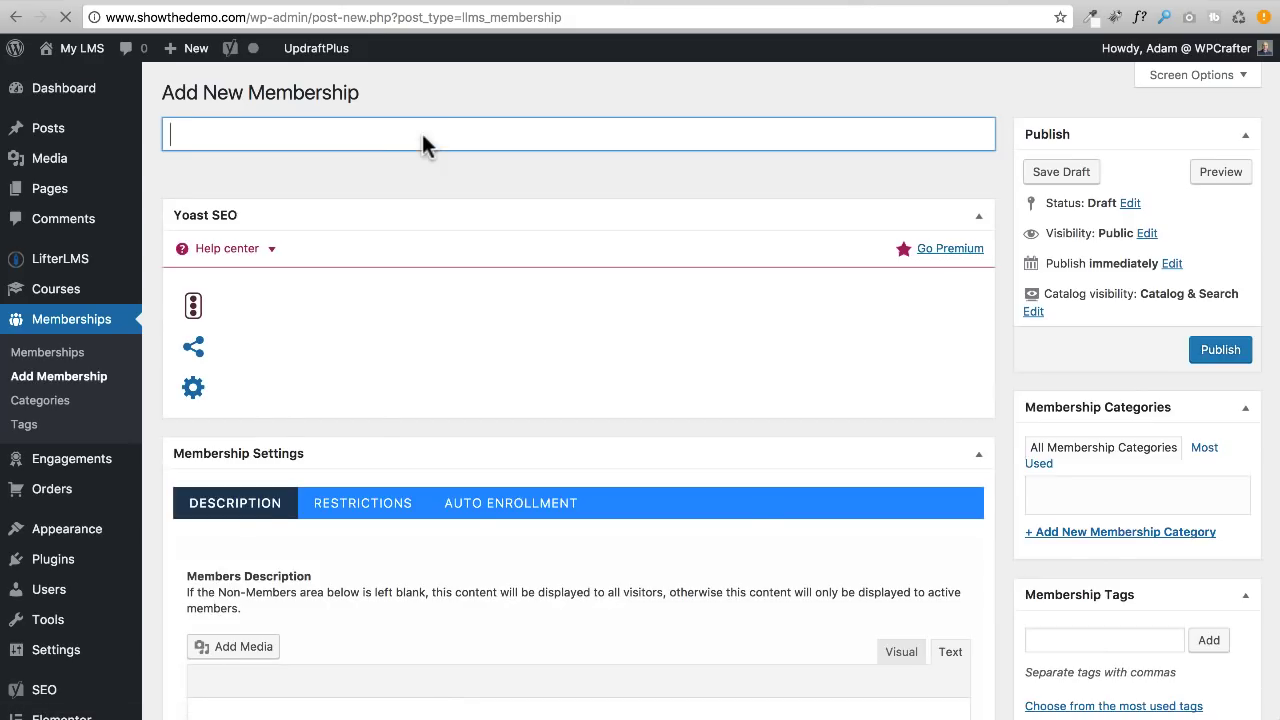
left_click(422, 134)
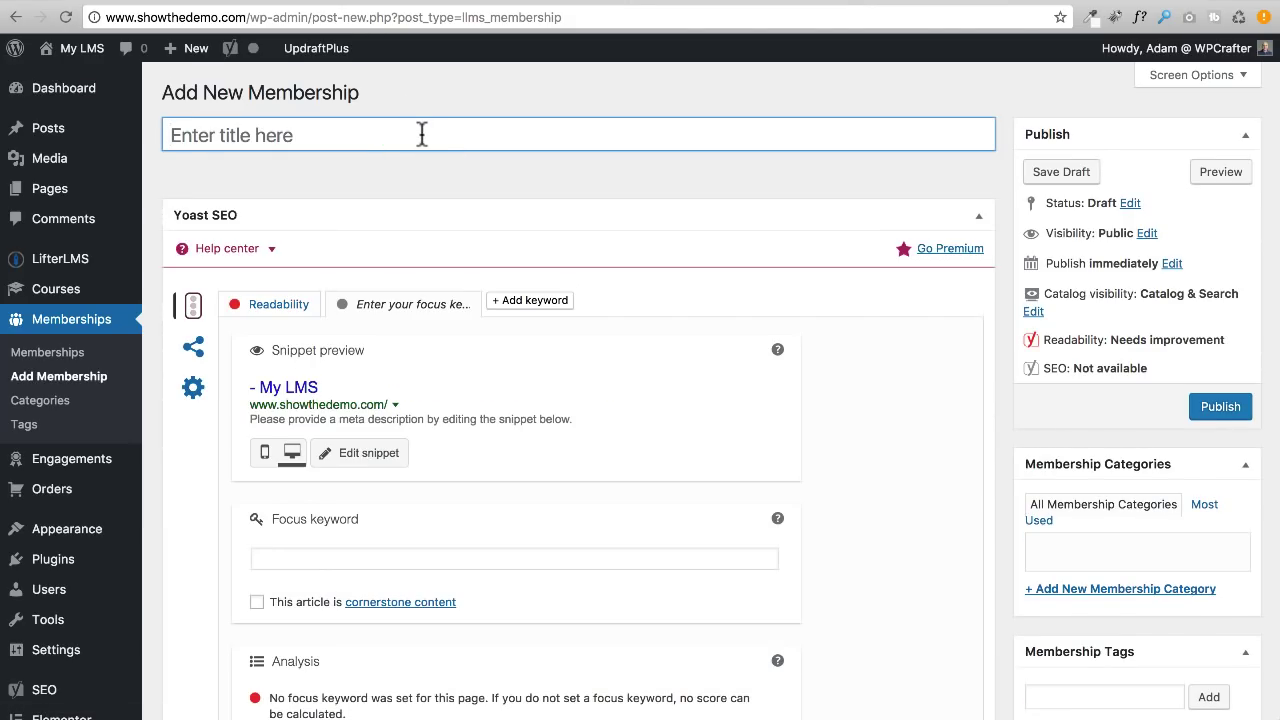
type("Membership")
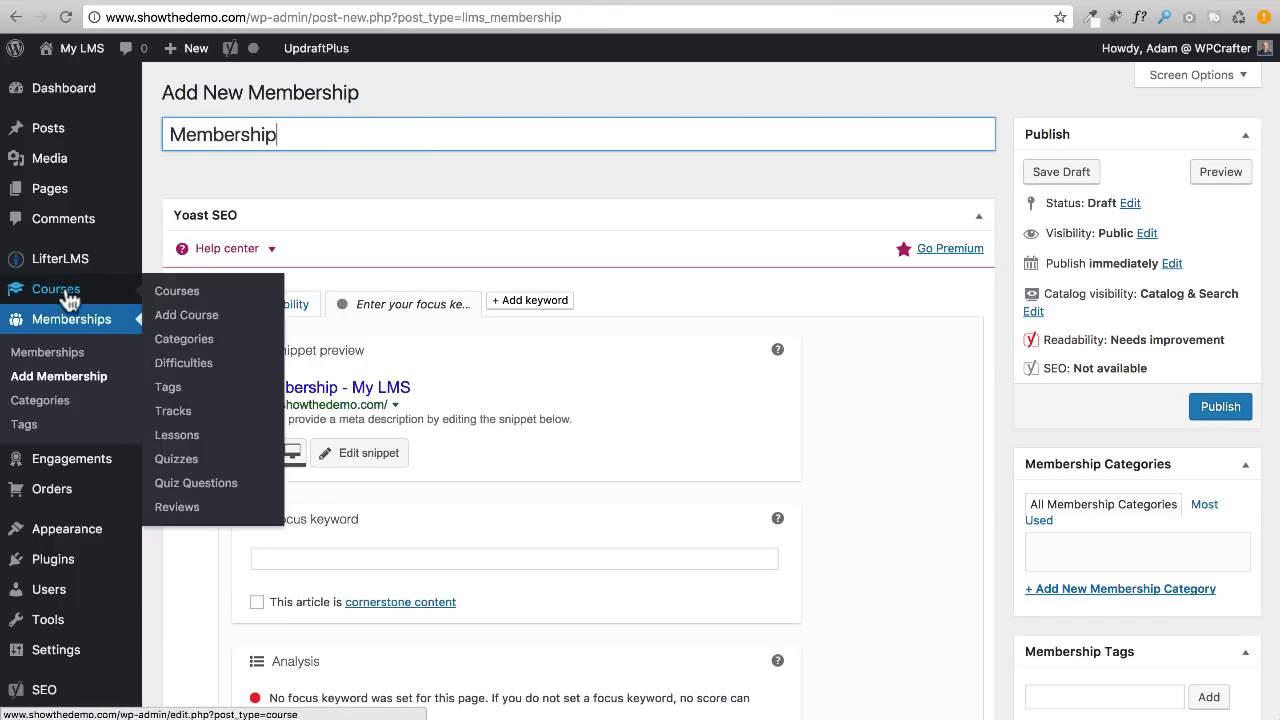
mouse_move(92, 268)
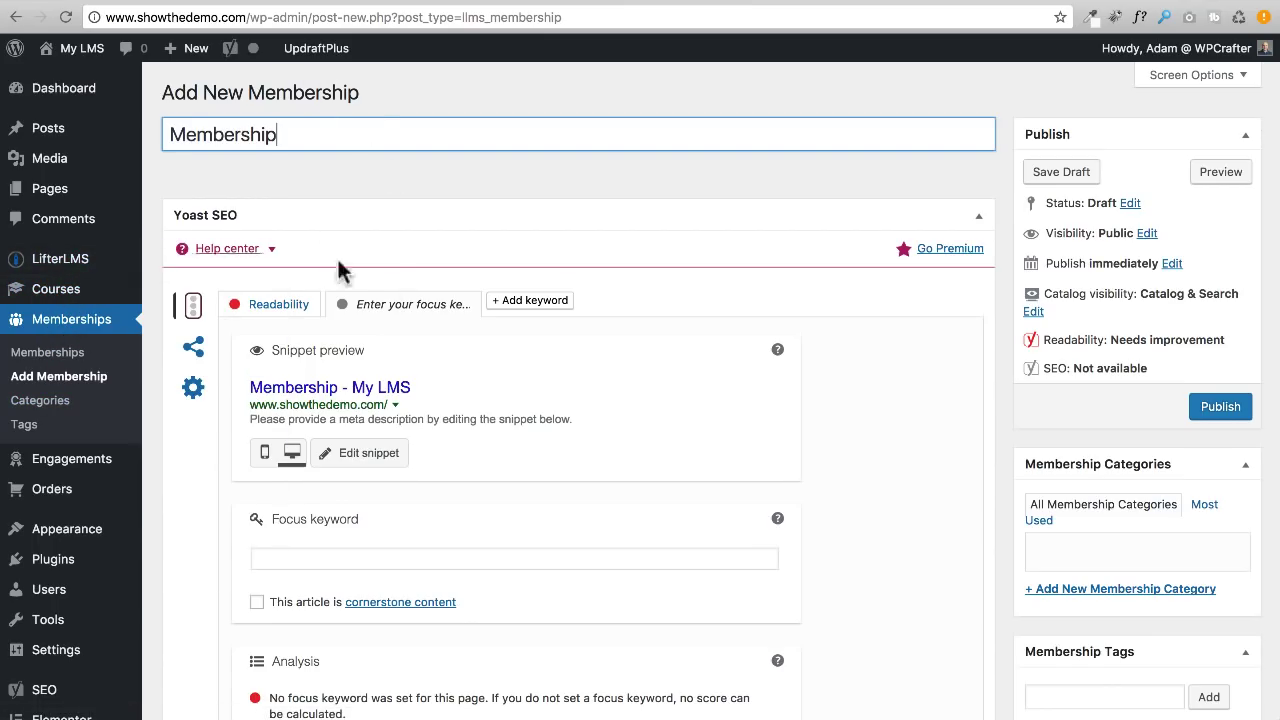
Collapse the Yoast SEO box and move it down the edit page, below the Custom Fields box
left_click(977, 220)
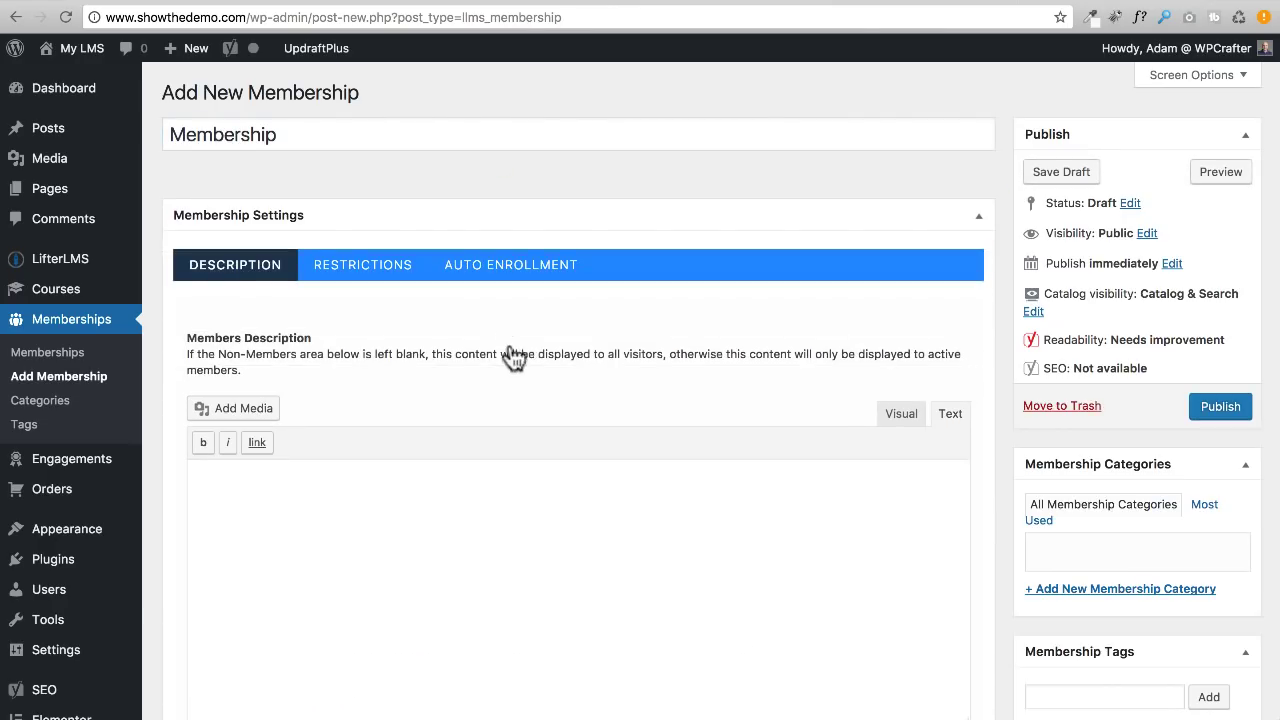
scroll(539, 270, "down", 15)
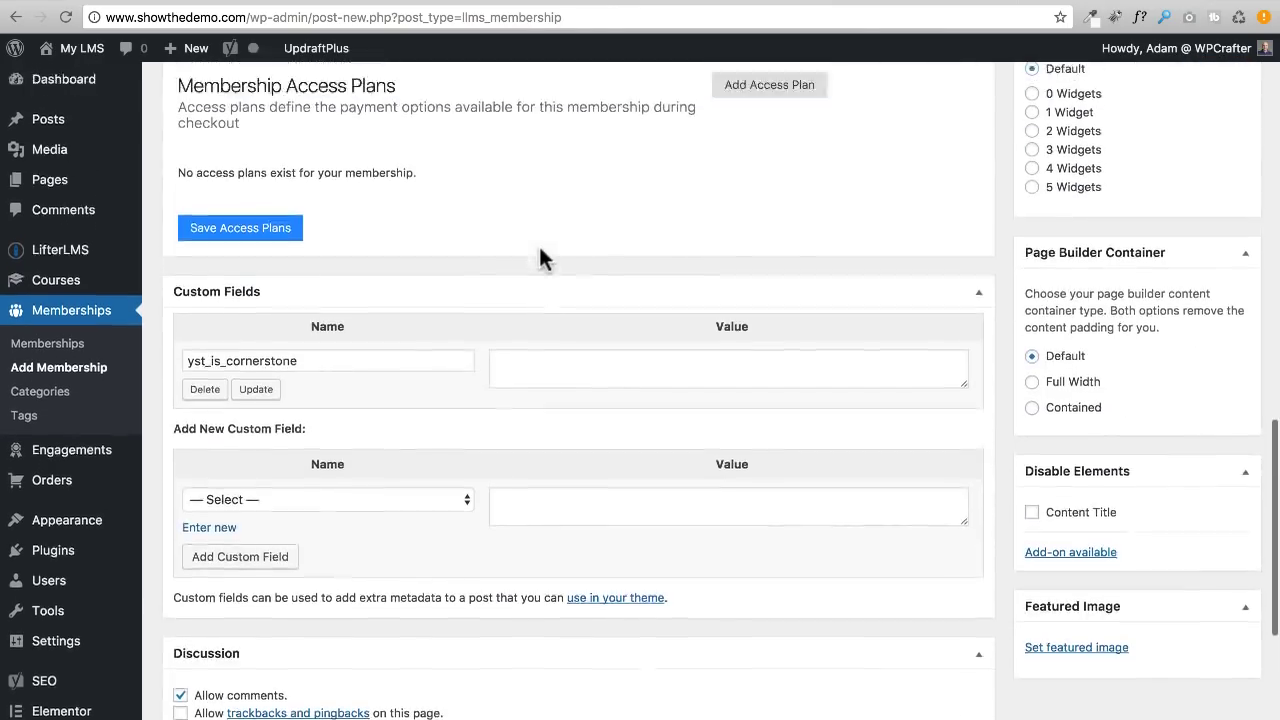
scroll(537, 262, "up", 2)
left_click_drag(520, 107, 517, 690)
scroll(524, 631, "down", 5)
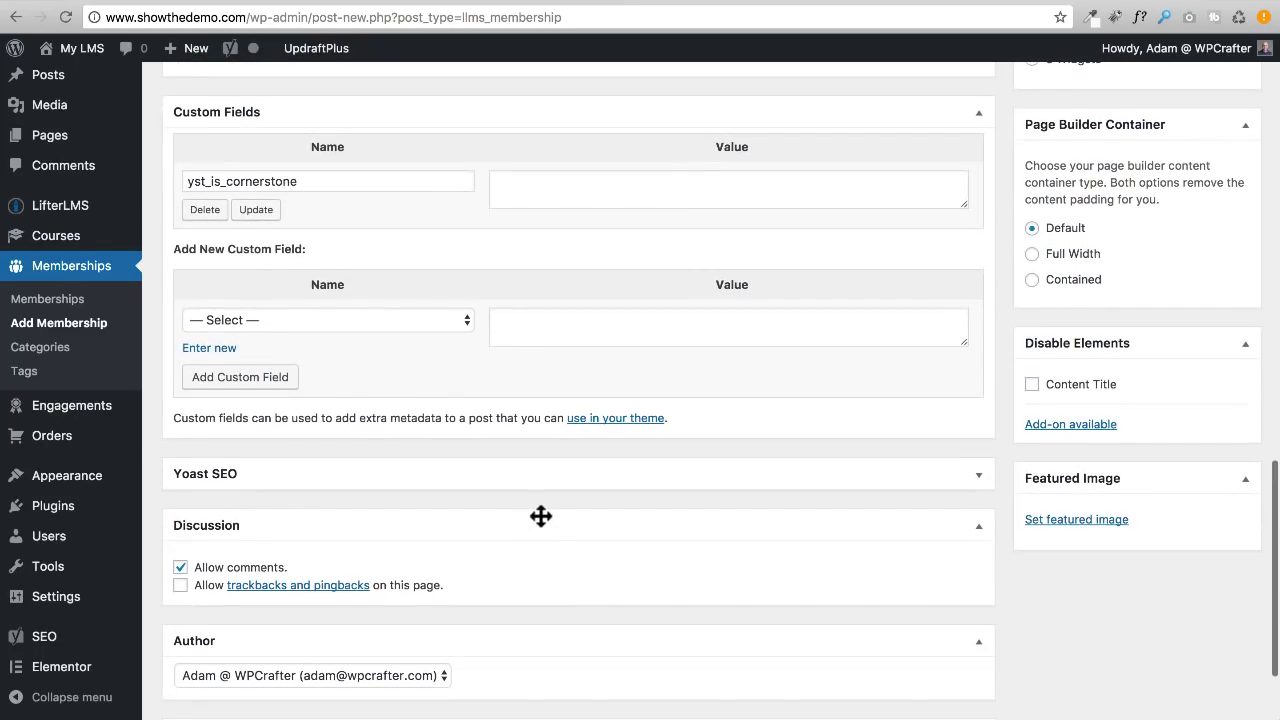
Examine the Members Description and Non-Members Description fields in the membership settings
scroll(542, 513, "up", 20)
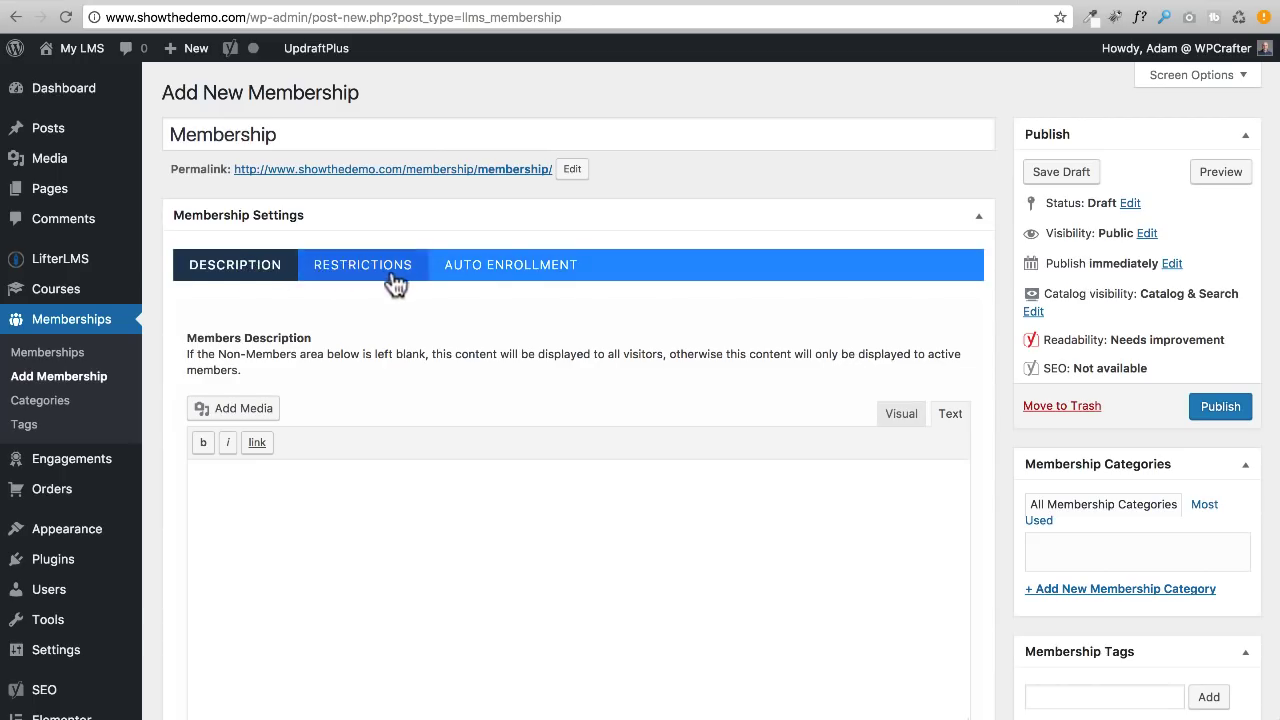
scroll(399, 284, "down", 3)
scroll(401, 284, "down", 2)
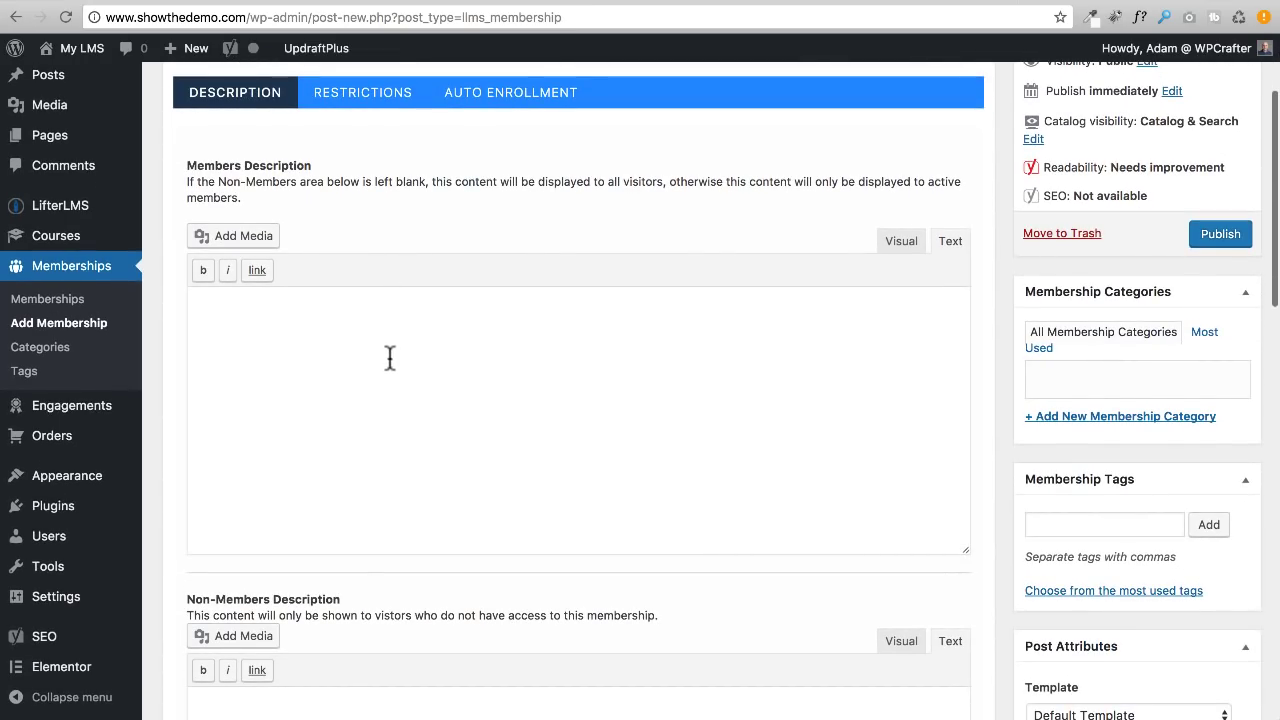
scroll(302, 371, "down", 2)
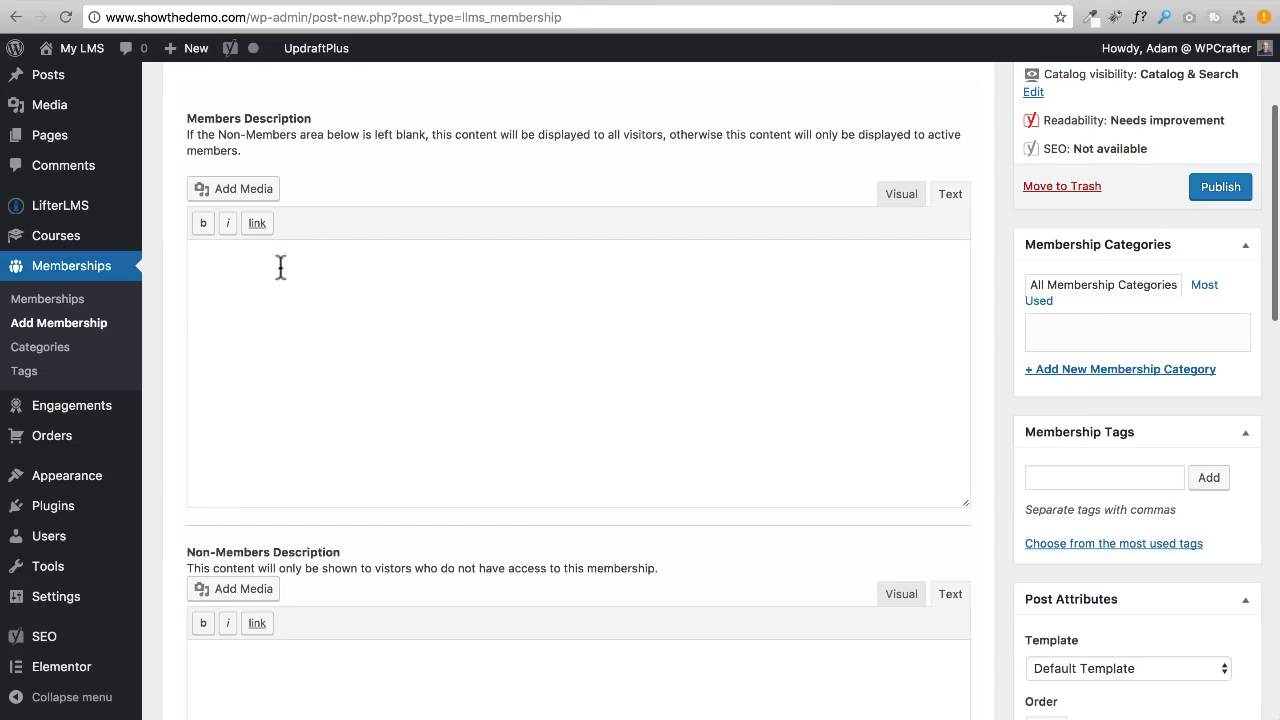
scroll(360, 674, "down", 5)
left_click(265, 522)
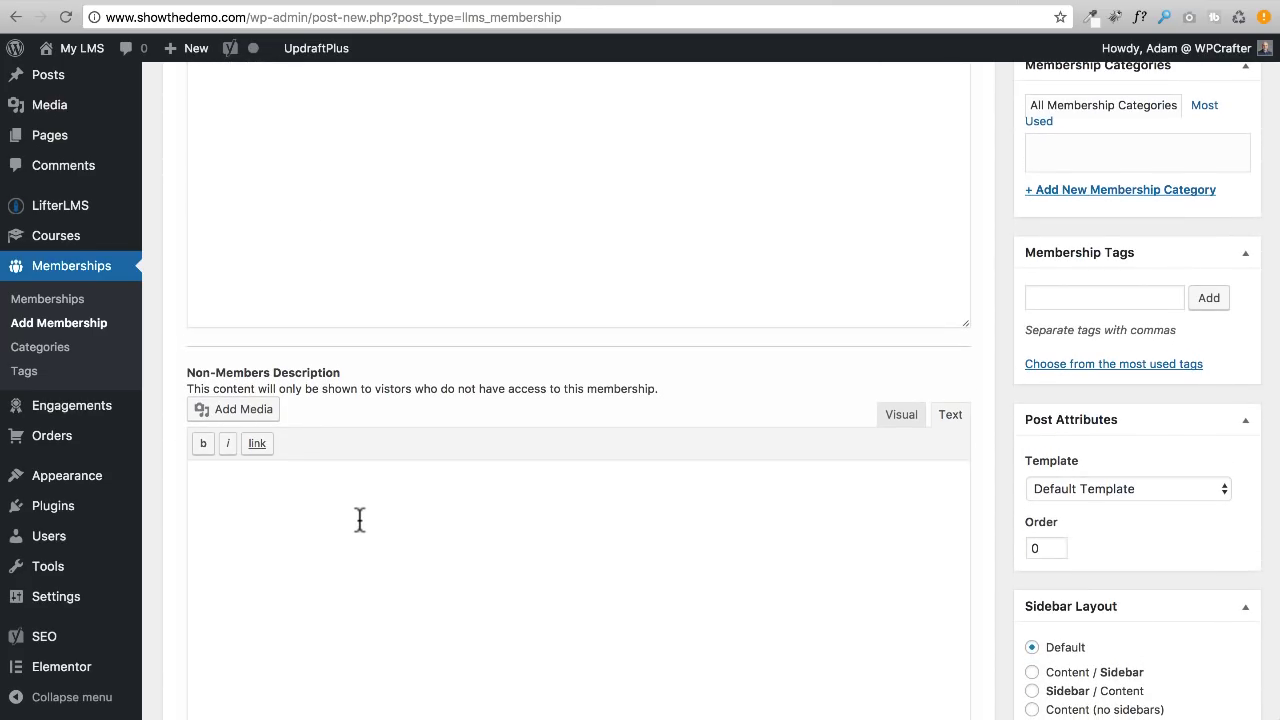
scroll(359, 518, "up", 3)
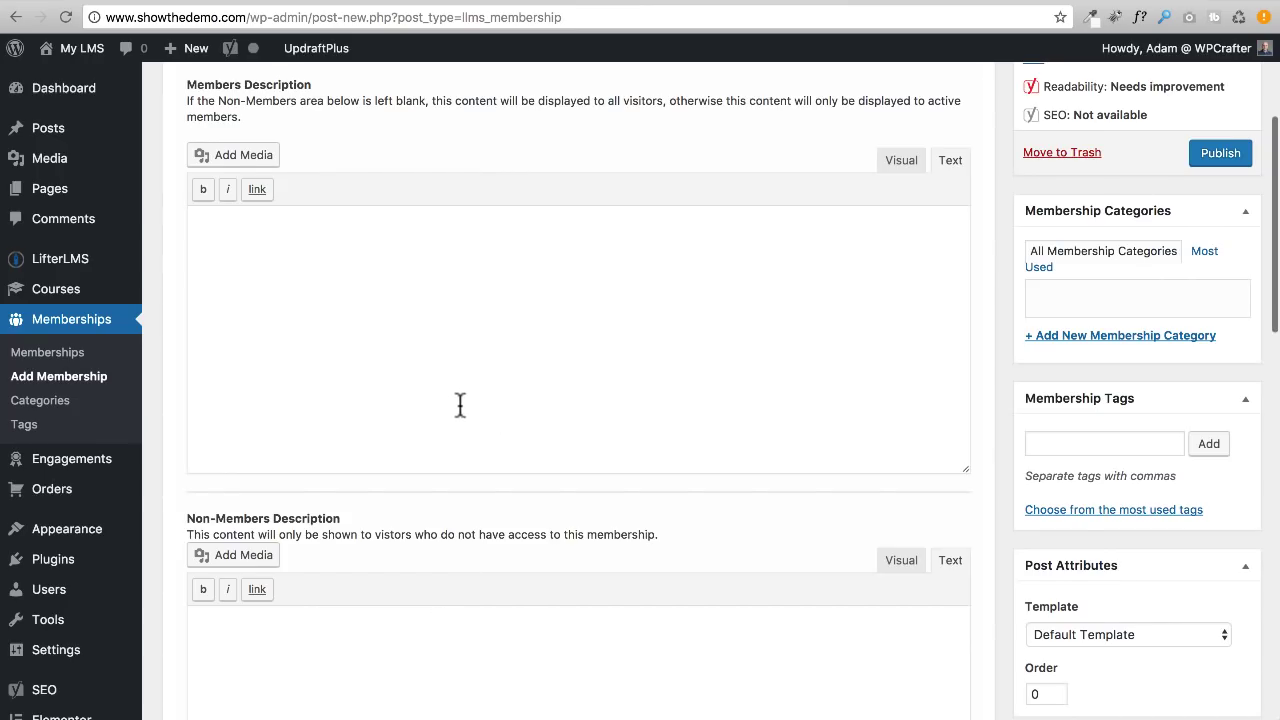
scroll(456, 401, "down", 8)
scroll(456, 401, "up", 2)
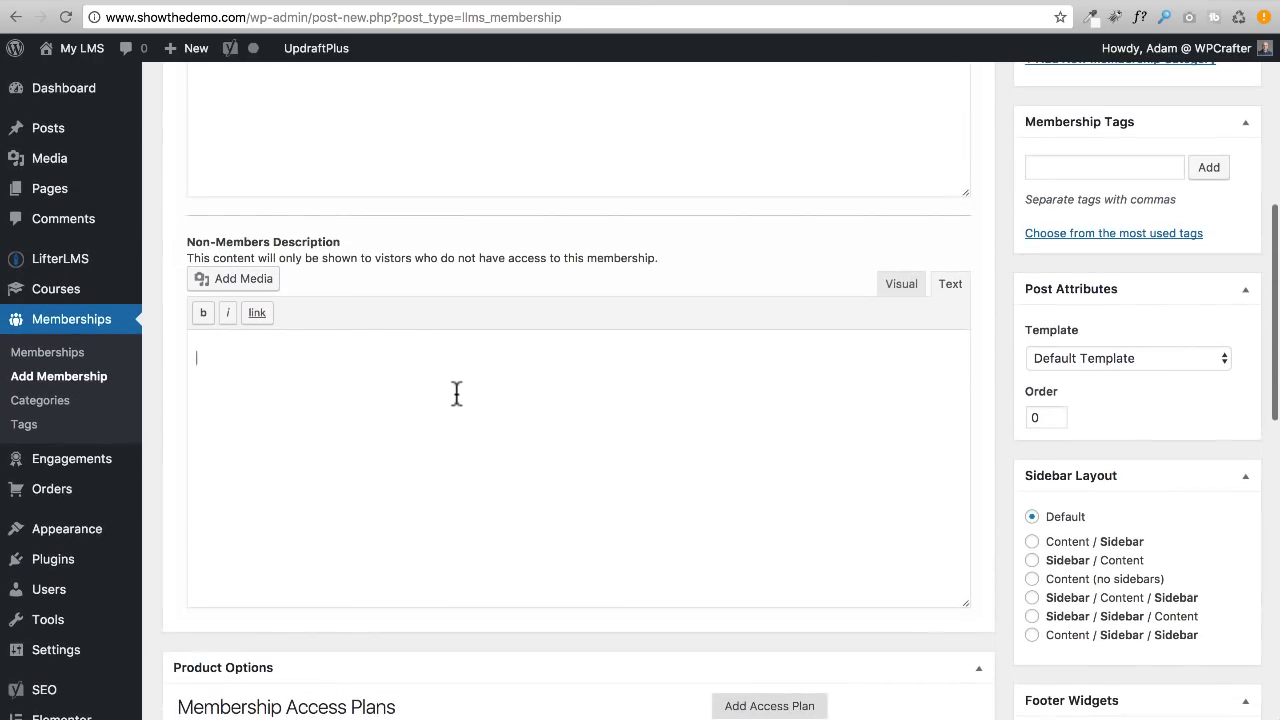
left_click(452, 357)
left_click(449, 357)
scroll(416, 348, "down", 1)
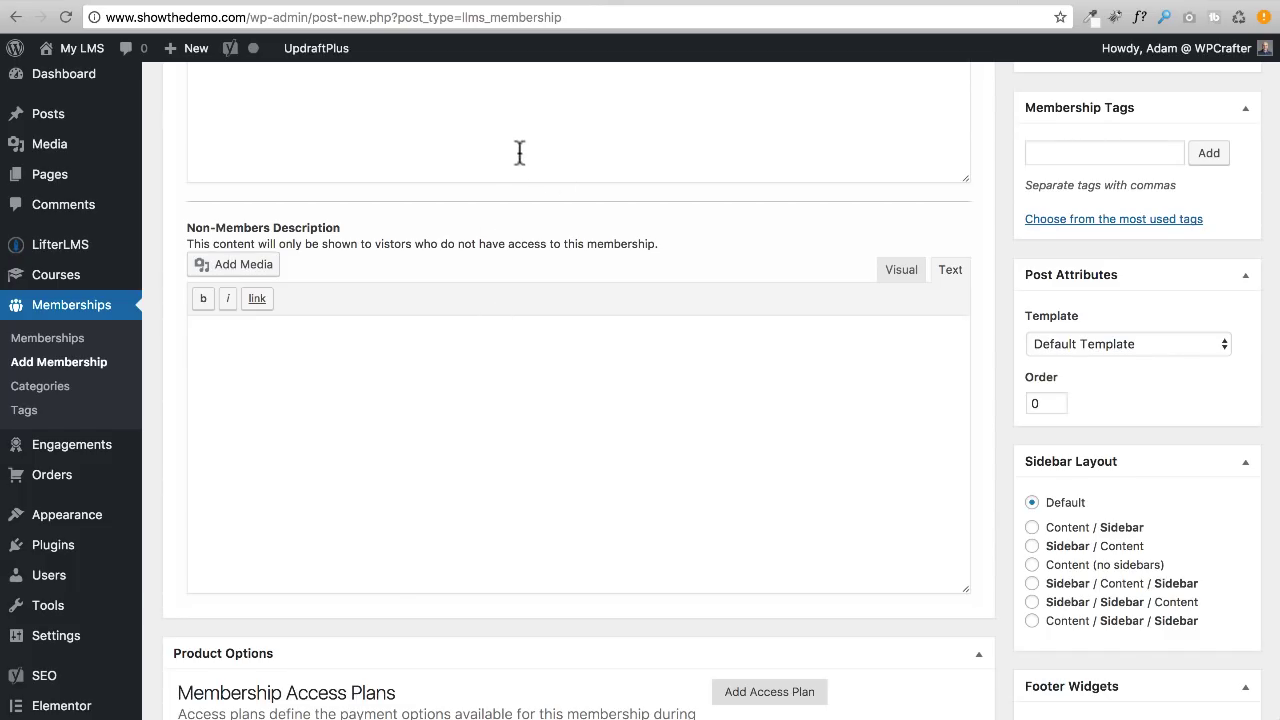
scroll(489, 374, "down", 5)
scroll(495, 370, "up", 10)
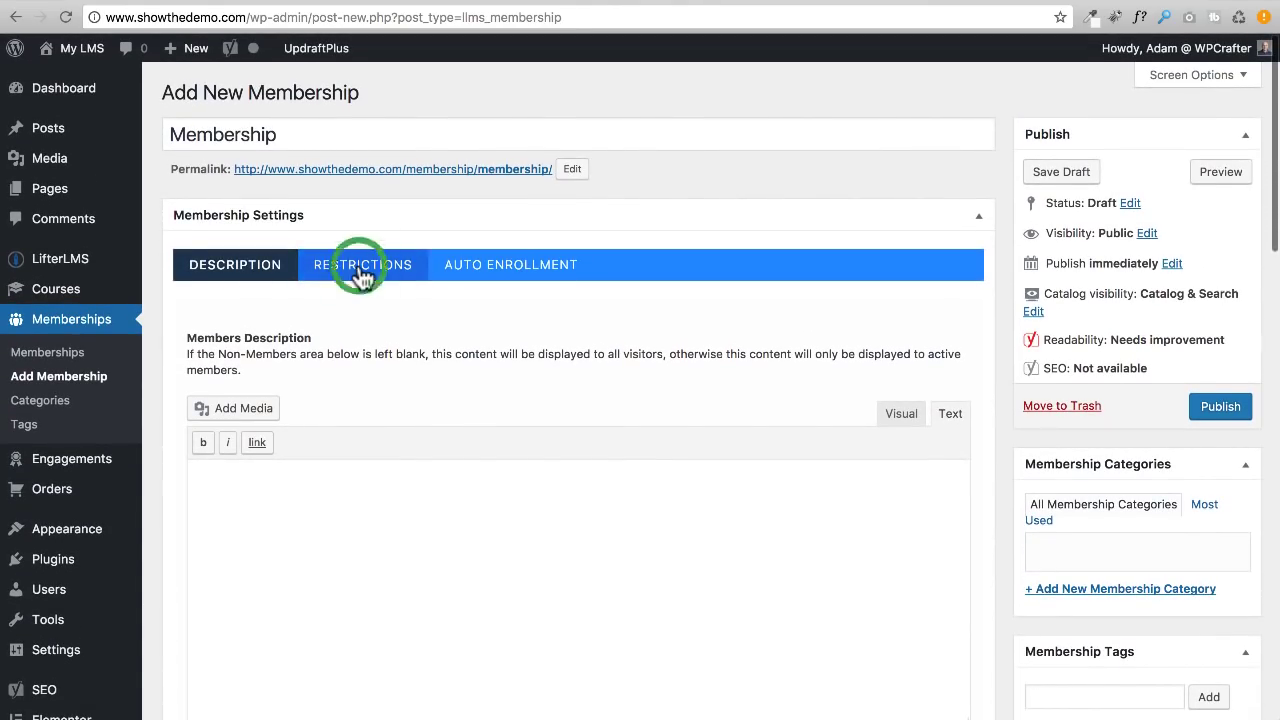
Review the Restricted Access Redirect options in the membership's restrictions and enable Display a Message
left_click(362, 270)
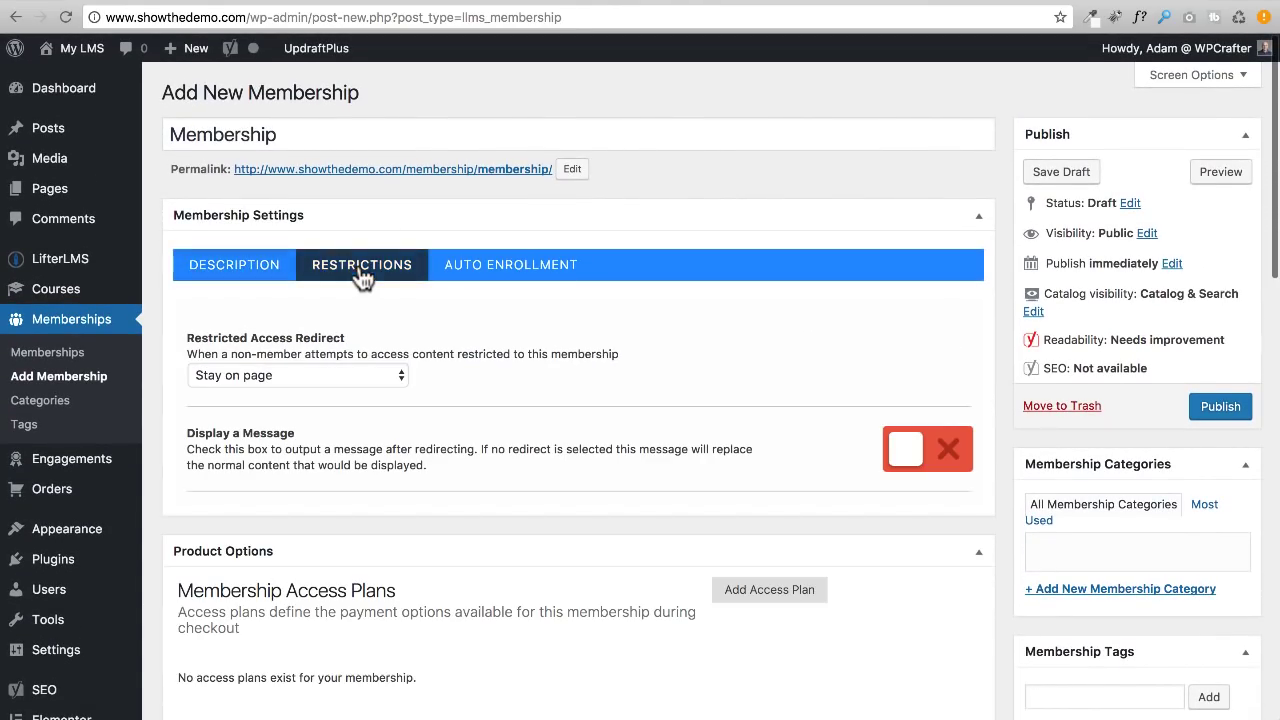
left_click(292, 375)
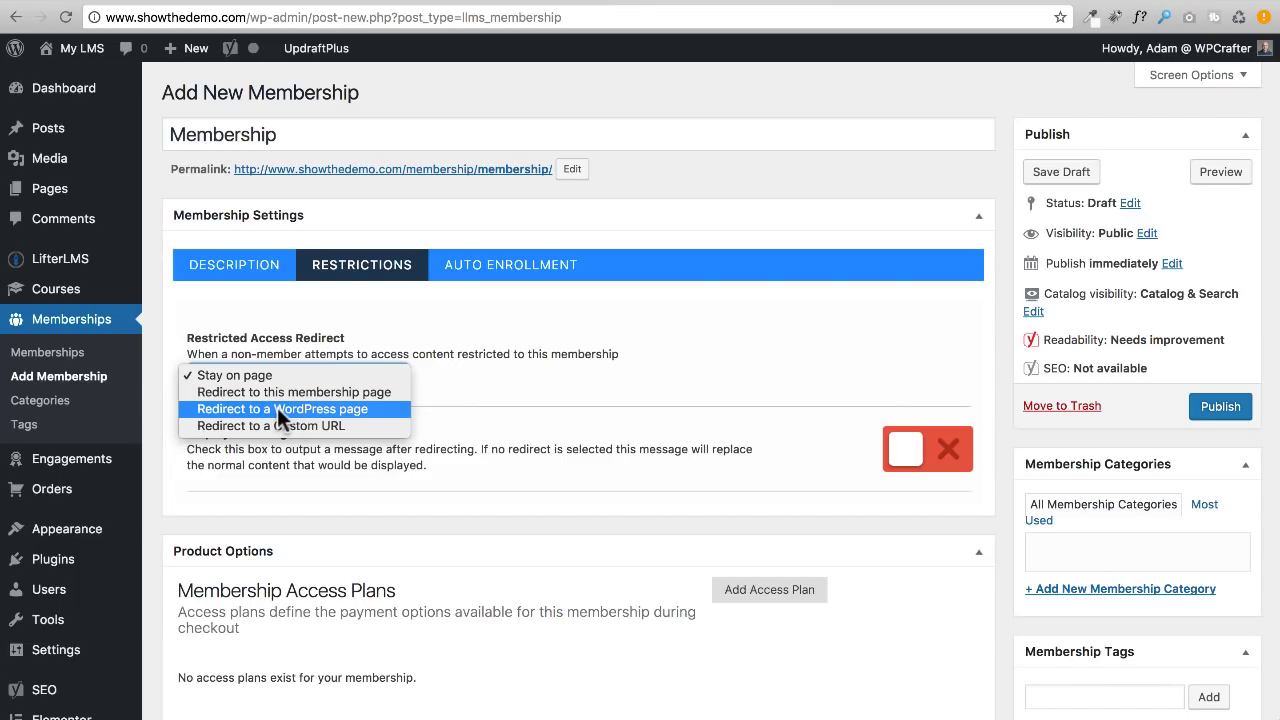
left_click(514, 382)
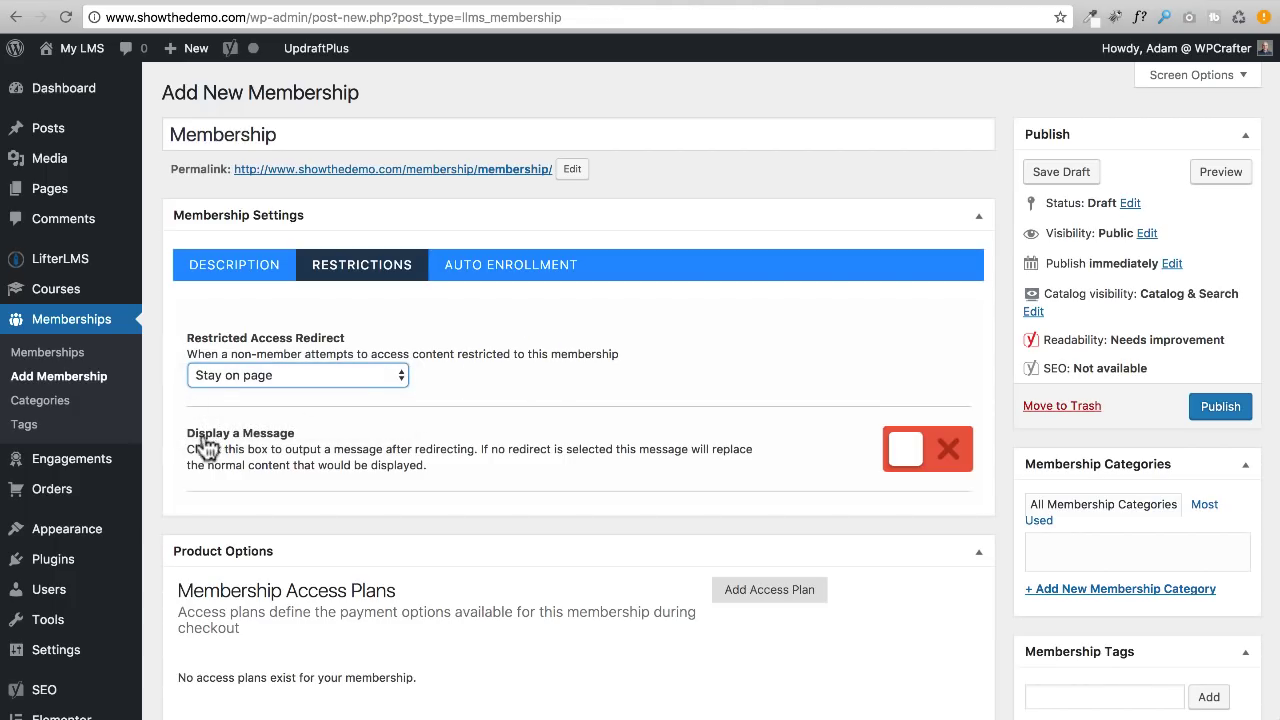
left_click(929, 460)
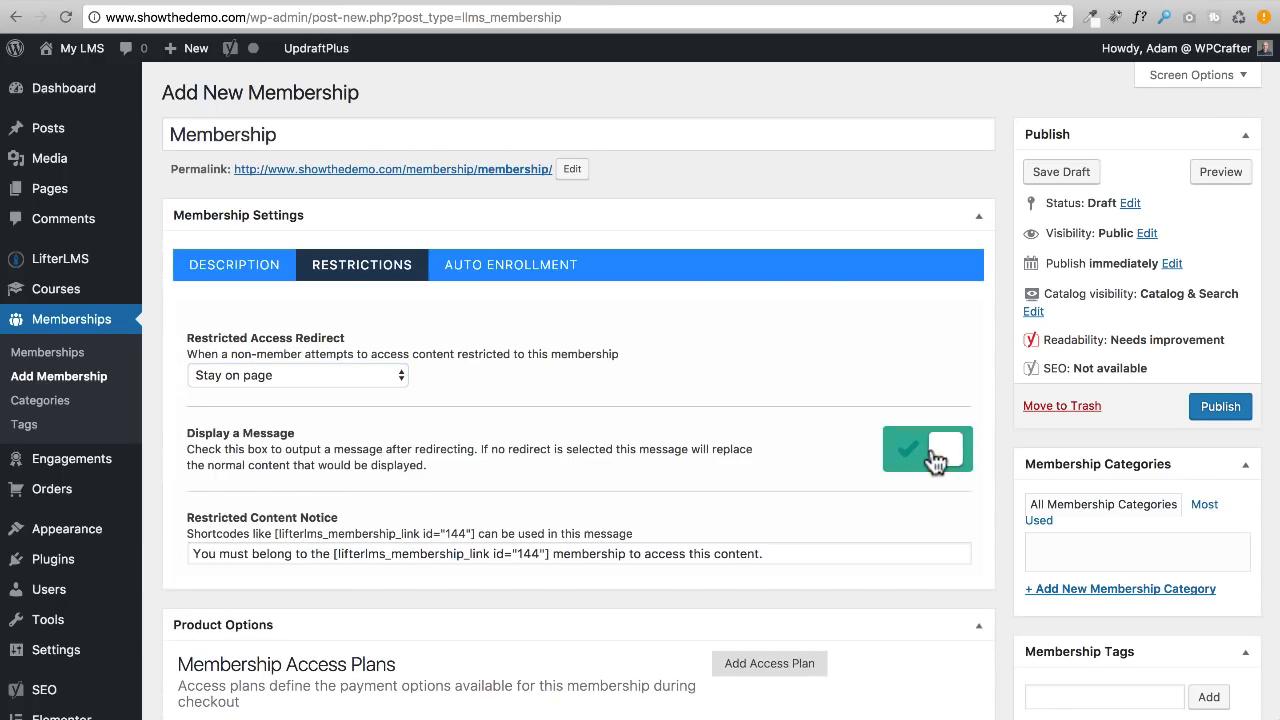
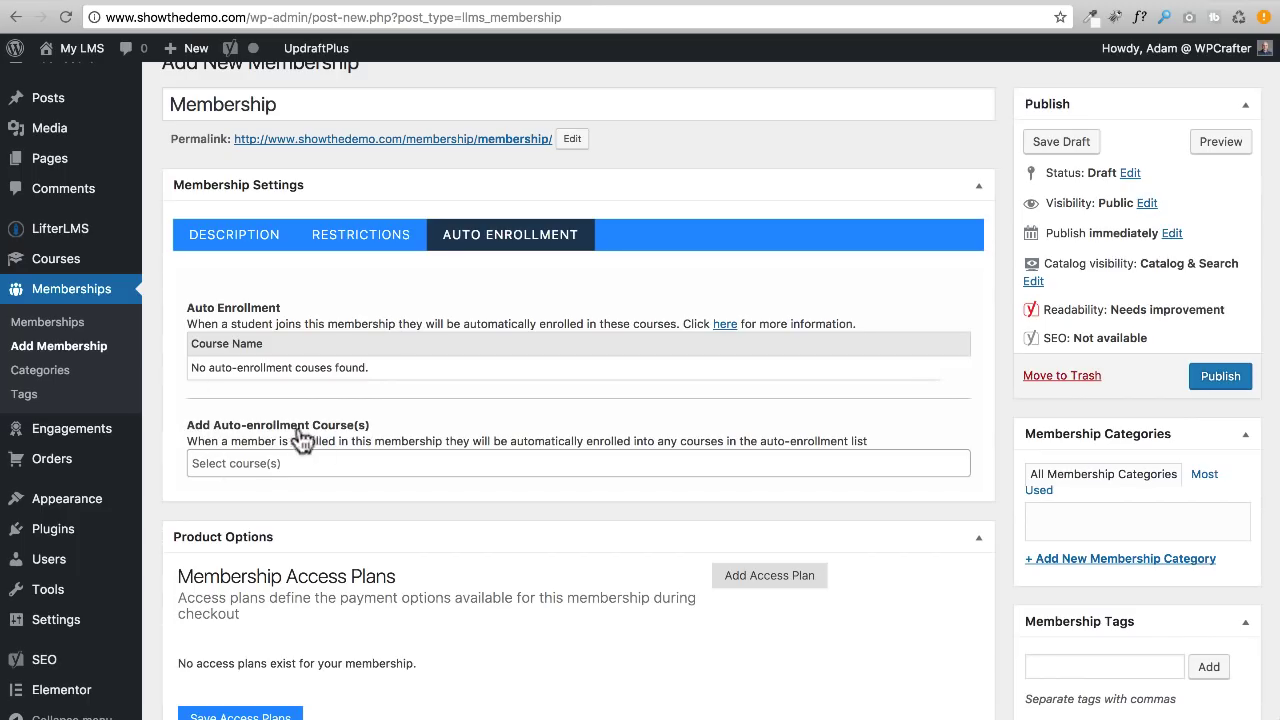
Select the courses How To Create An Online Course With WordPress and How to Build a Learning Management System with LifterLMS for auto-enrollment and publish the membership
left_click(285, 465)
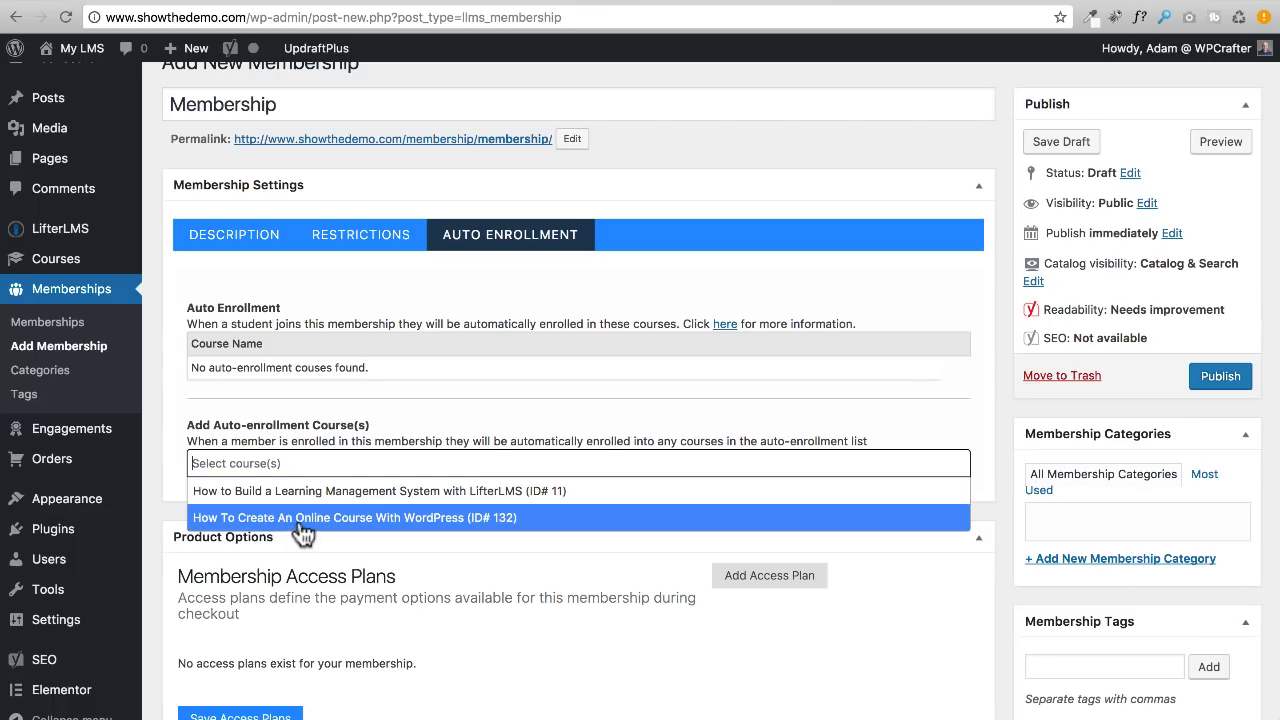
left_click(258, 517)
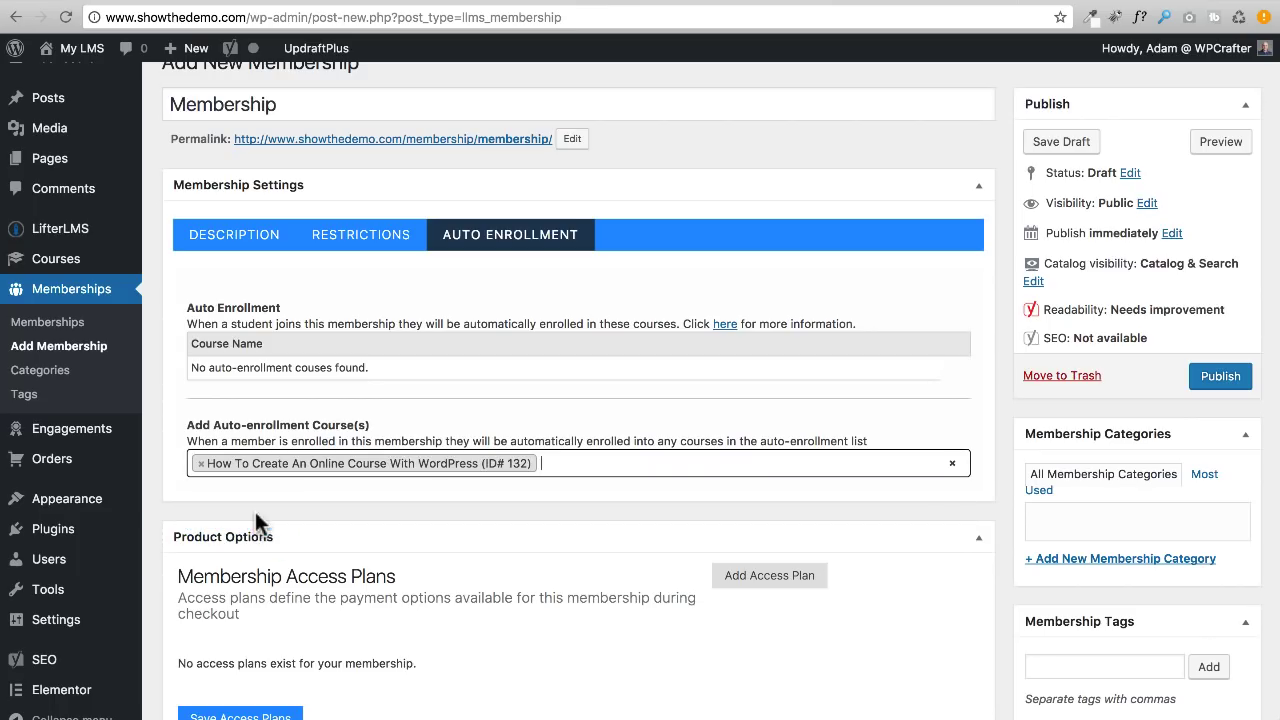
left_click(660, 467)
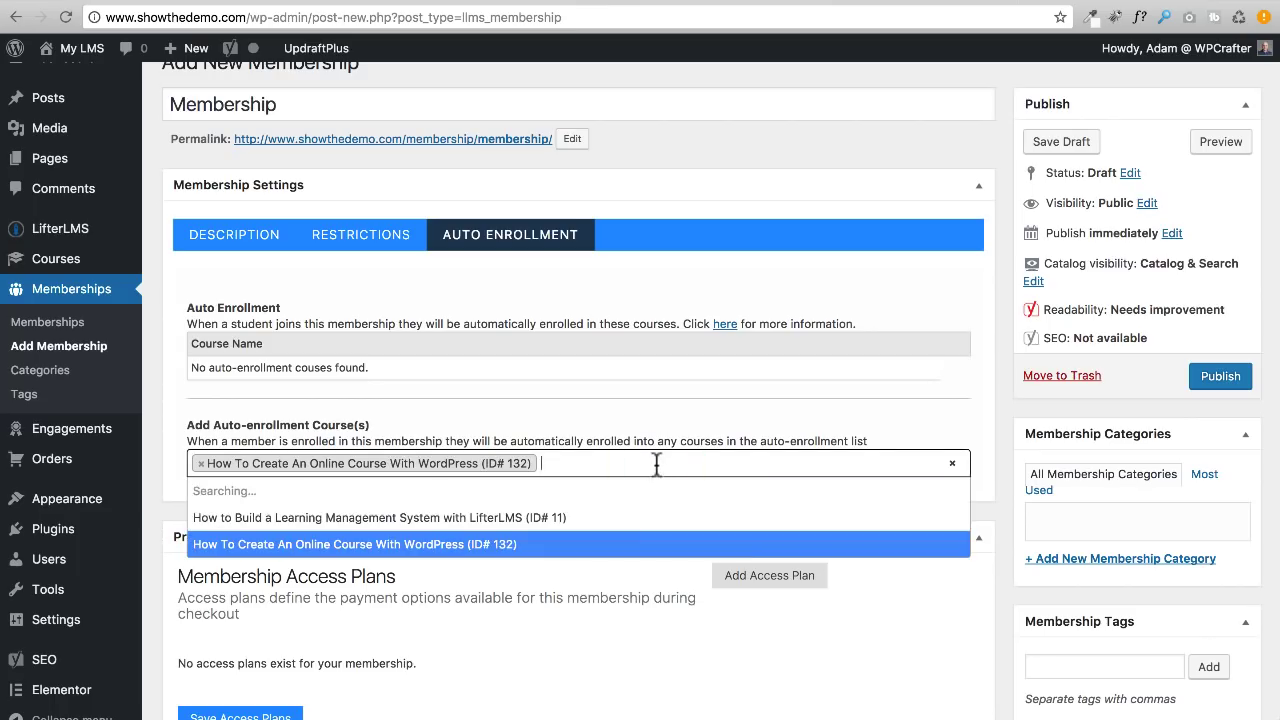
left_click(527, 491)
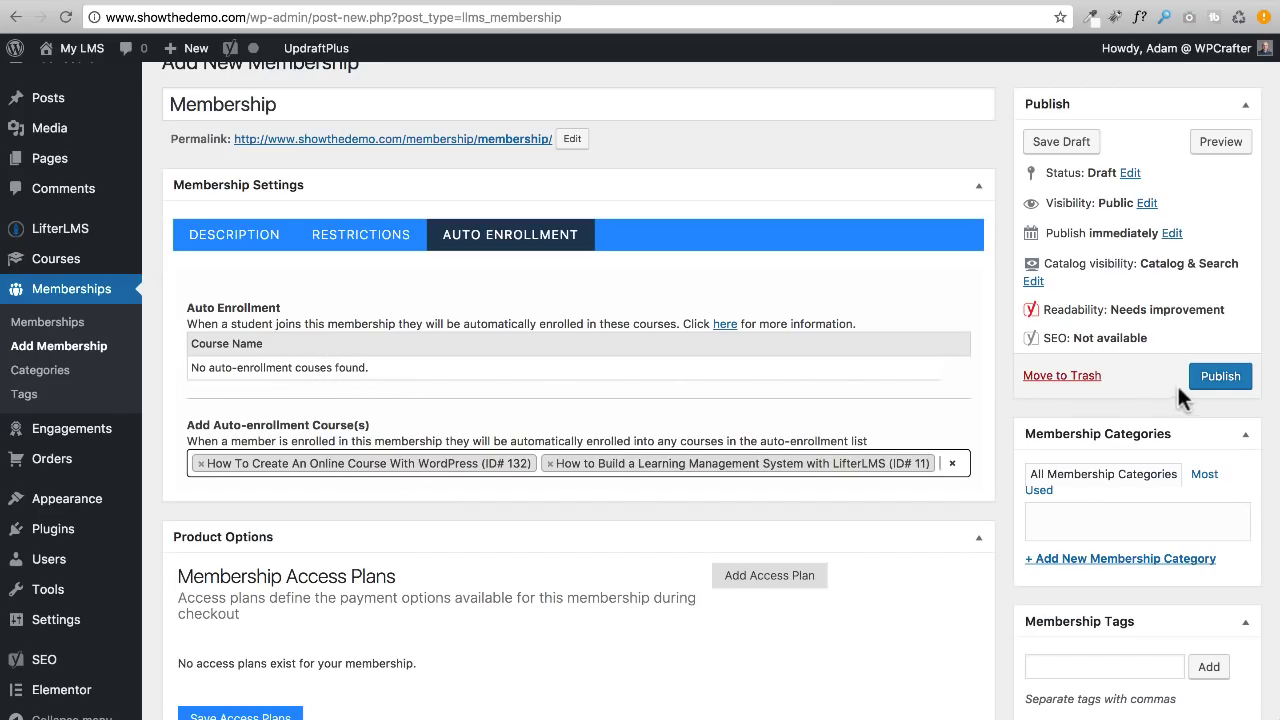
left_click(1218, 378)
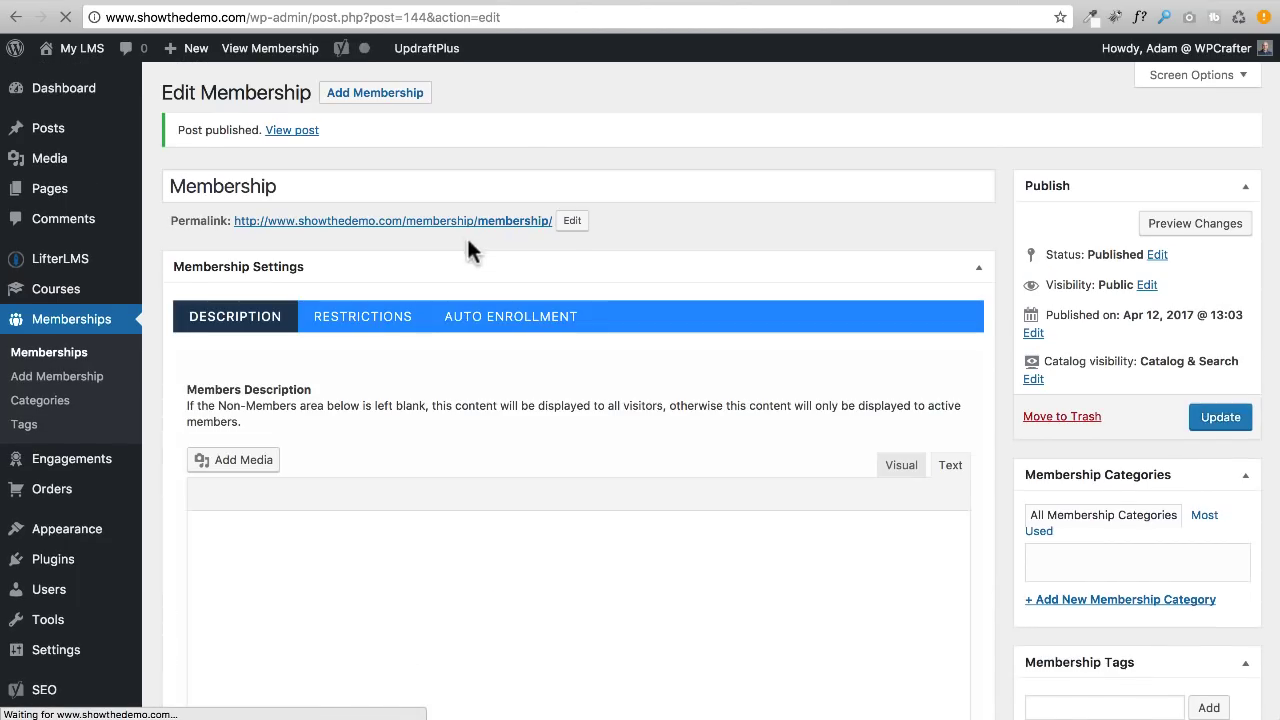
Remove the course How To Create An Online Course With WordPress from the membership's auto-enrollment list
left_click(471, 318)
scroll(617, 410, "down", 1)
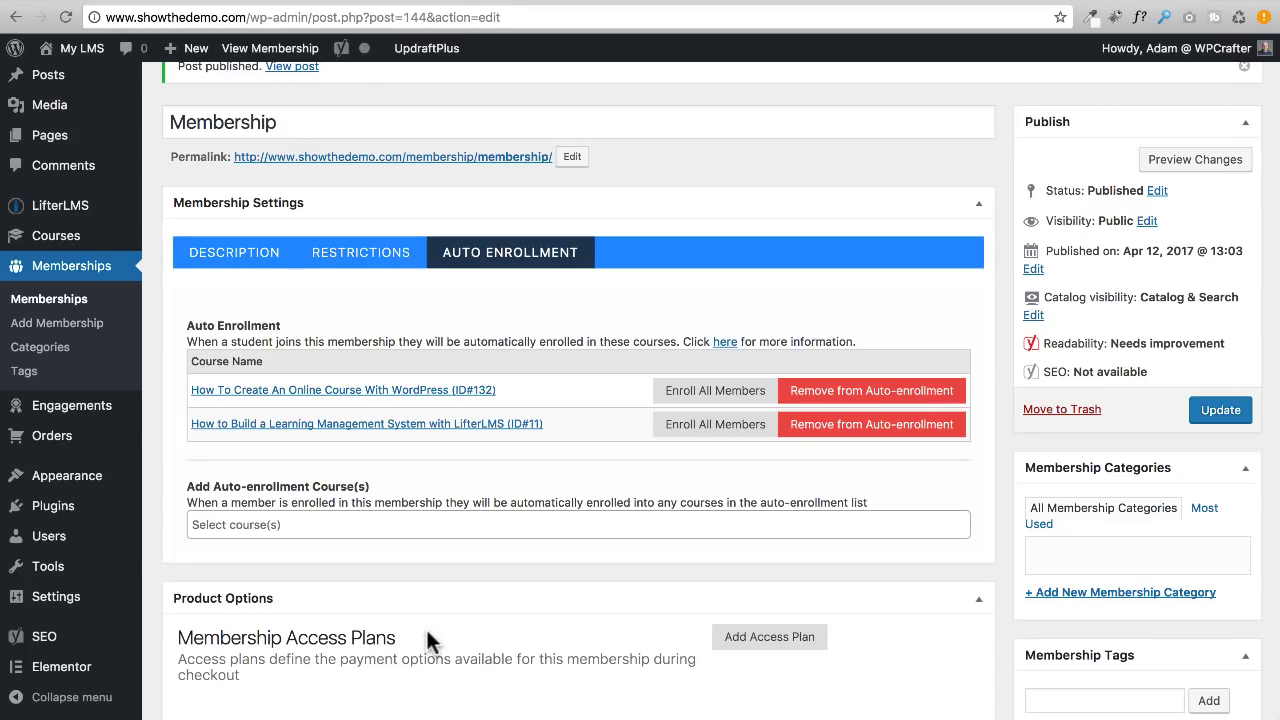
left_click(890, 394)
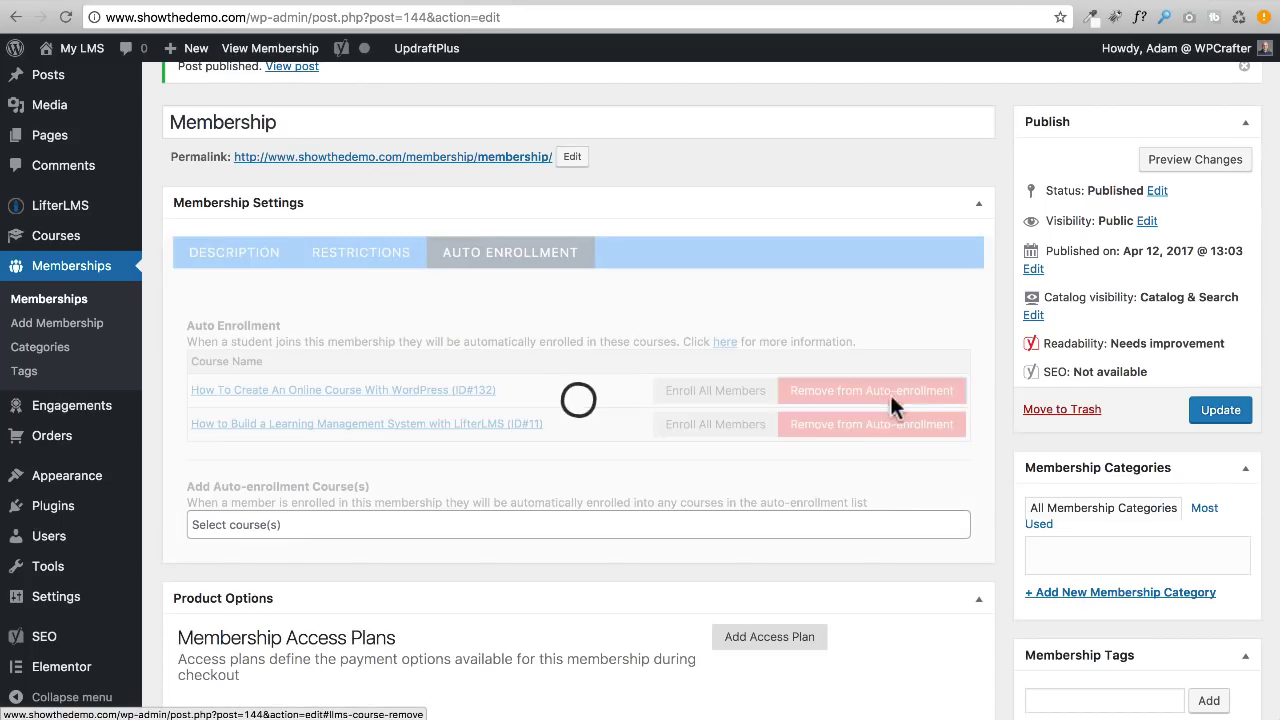
Remove the course How to Build a Learning Management System with LifterLMS from the membership's auto-enrollment list
left_click(840, 391)
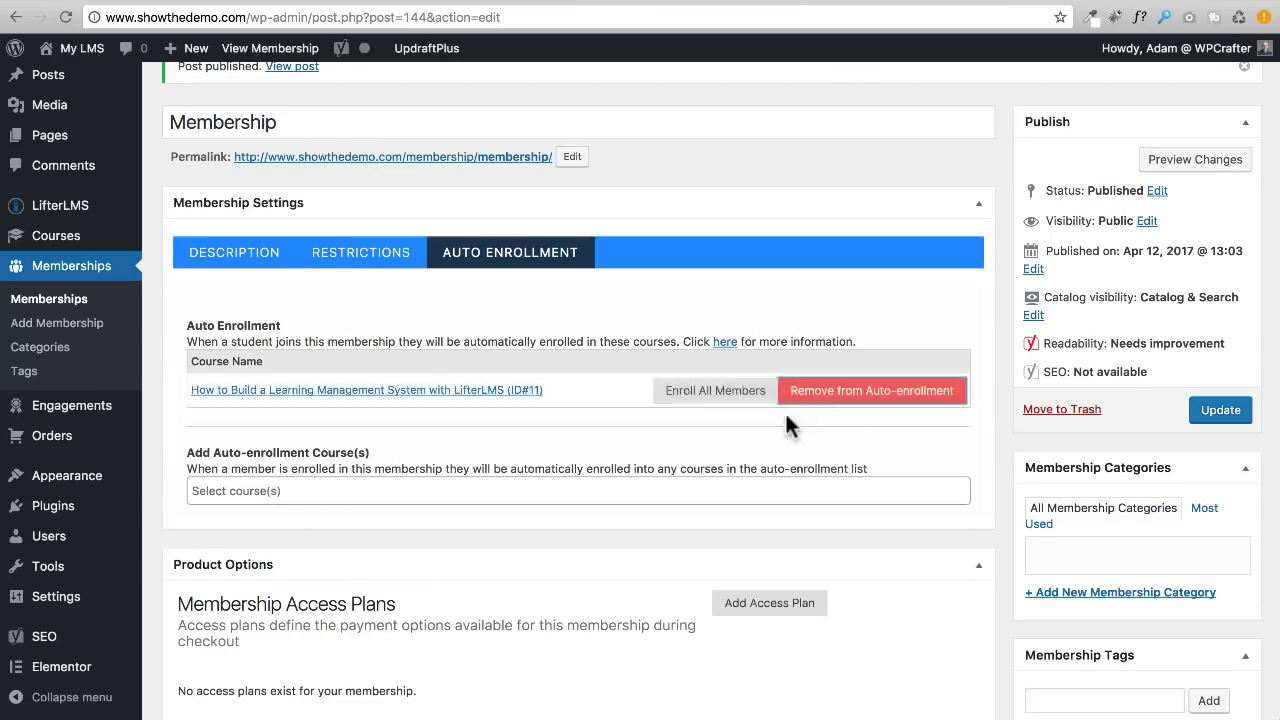
Add an access plan titled All Access Membership with enroll text Join the Membership, priced 499 every year for all time, with lifetime access
scroll(470, 410, "down", 5)
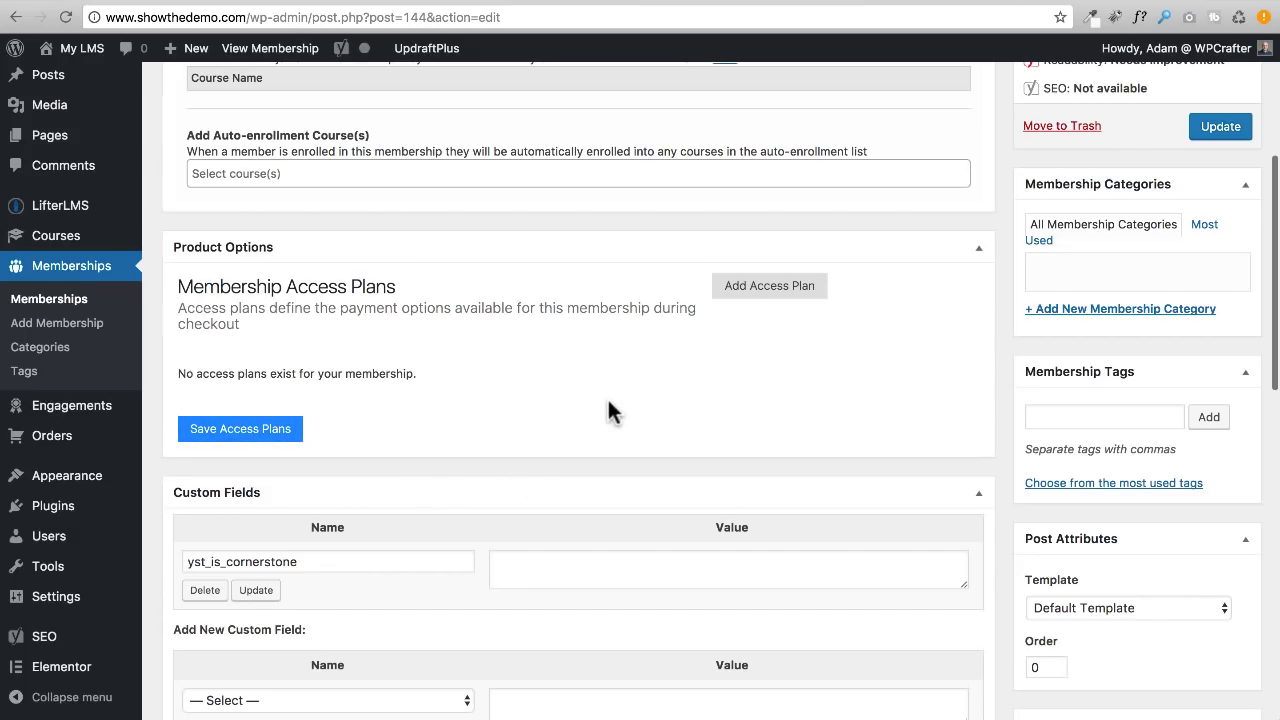
left_click(765, 286)
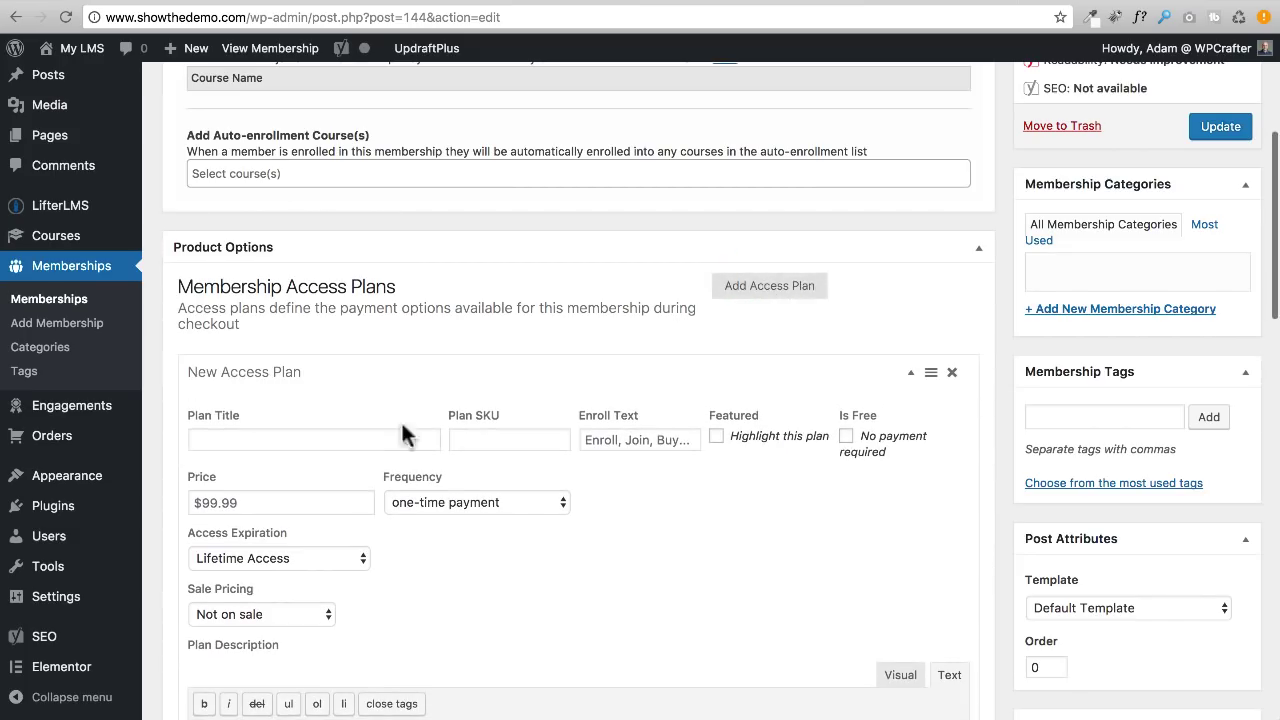
scroll(404, 456, "down", 1)
scroll(406, 470, "down", 1)
left_click(268, 328)
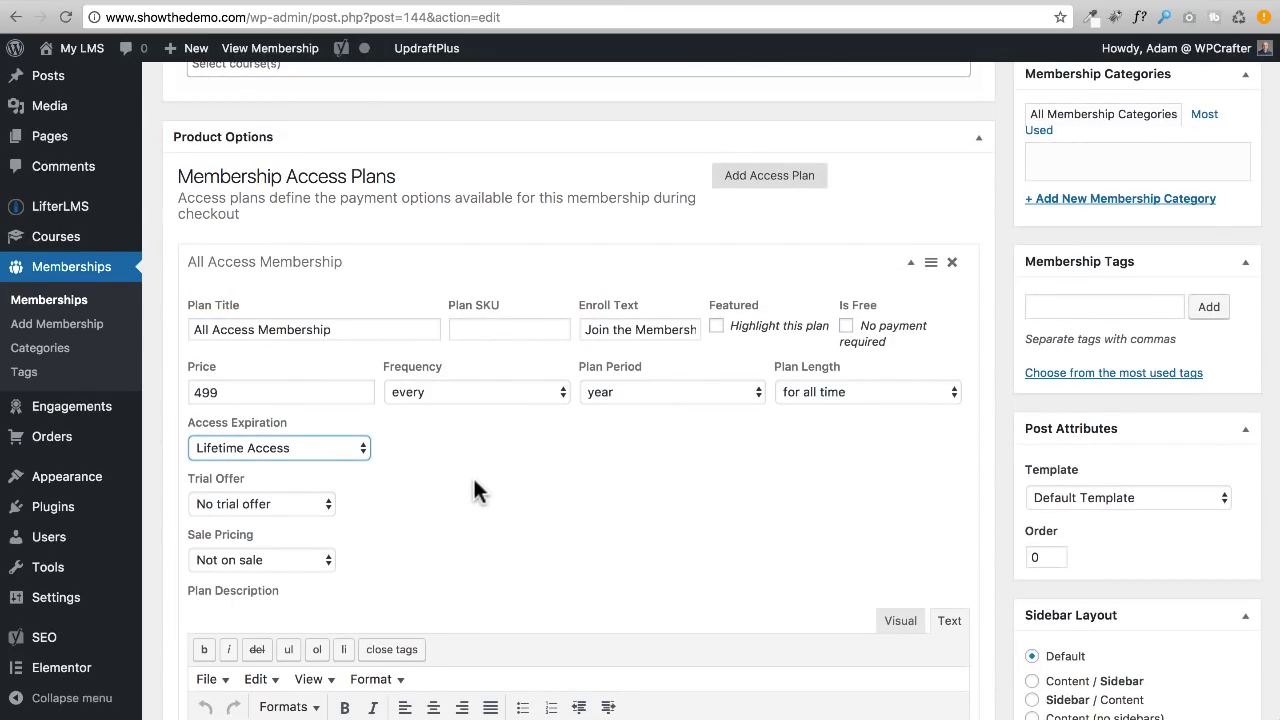
left_click(473, 490)
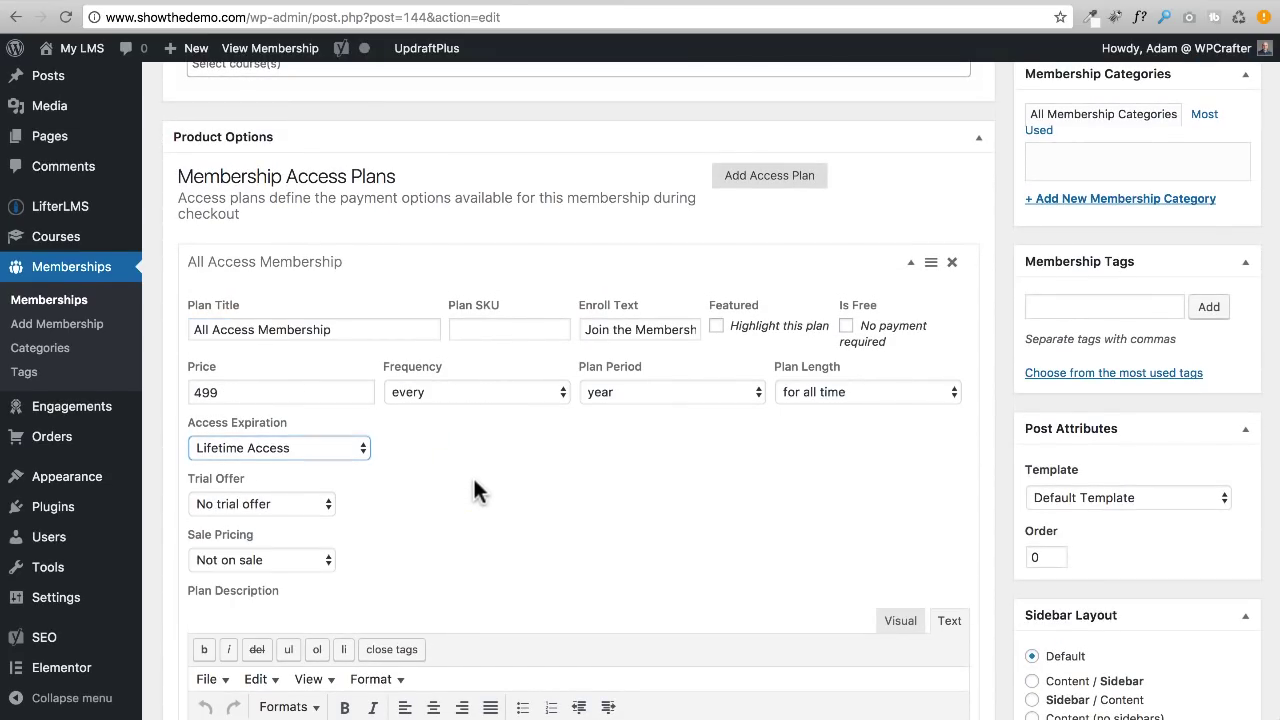
Capitalize the access plan's enroll text as Join The Membership
triple_click(338, 331)
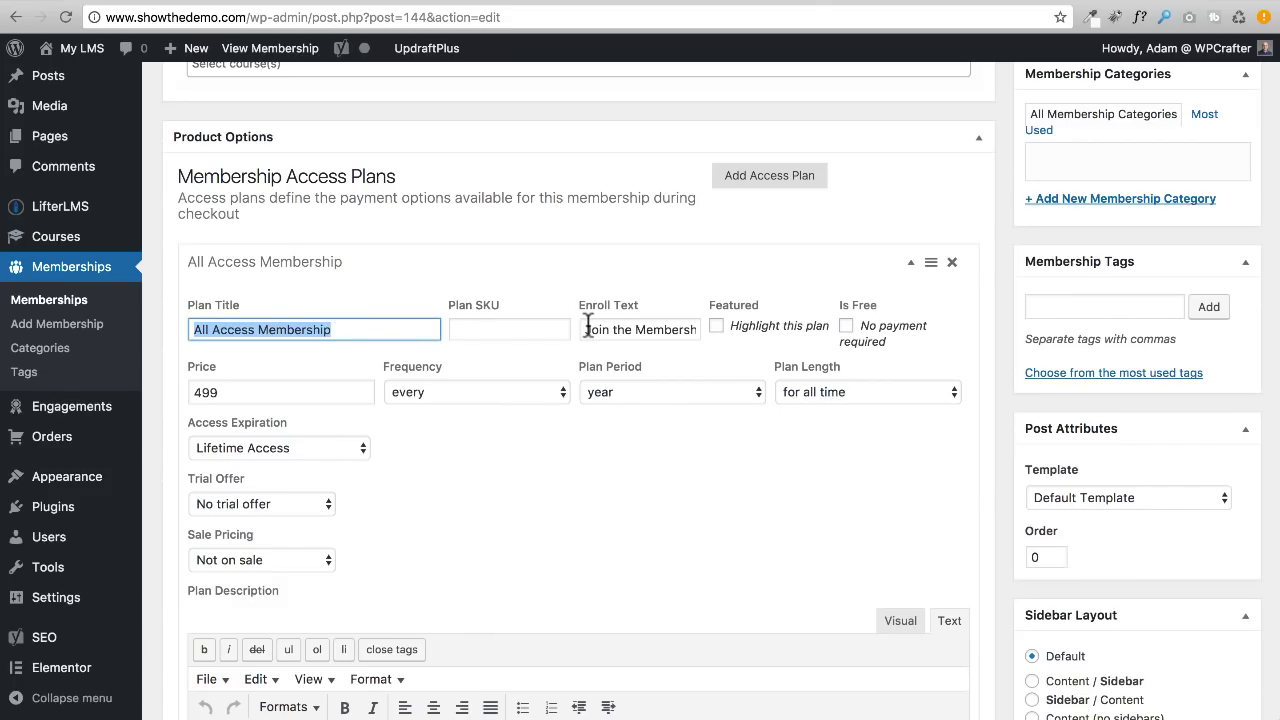
double_click(667, 328)
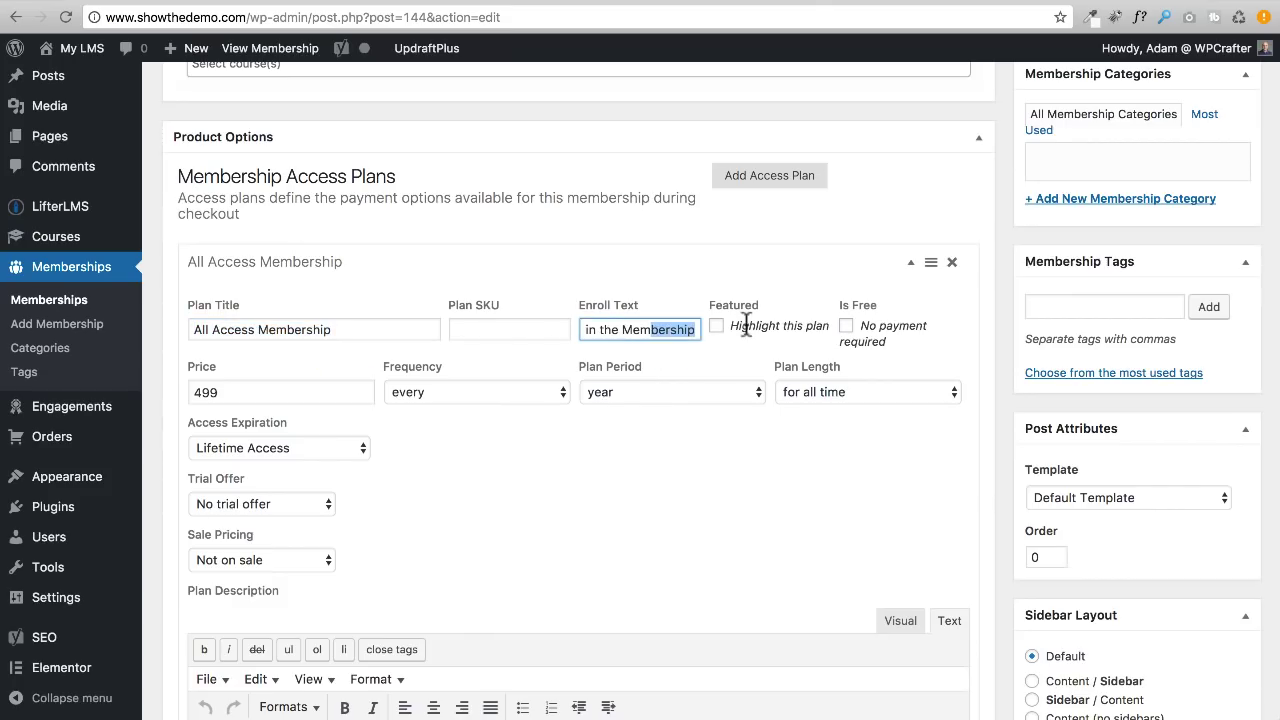
left_click(603, 332)
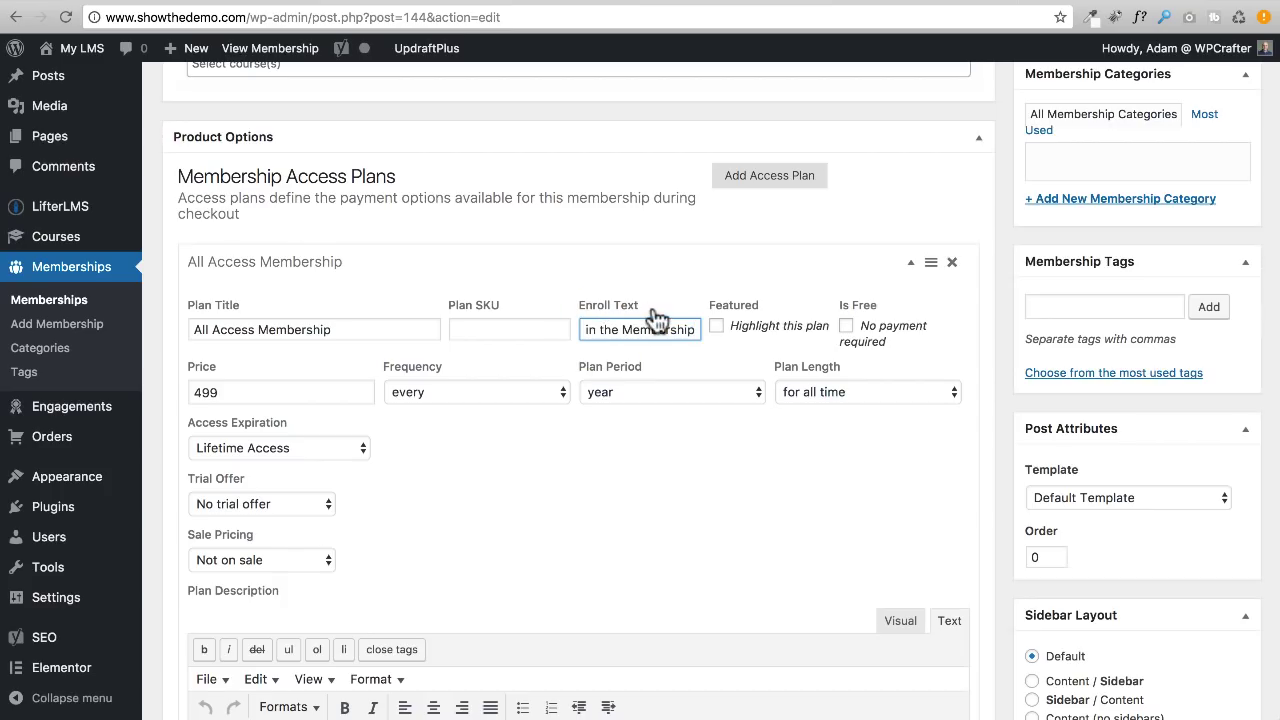
key("BackSpace")
type("T")
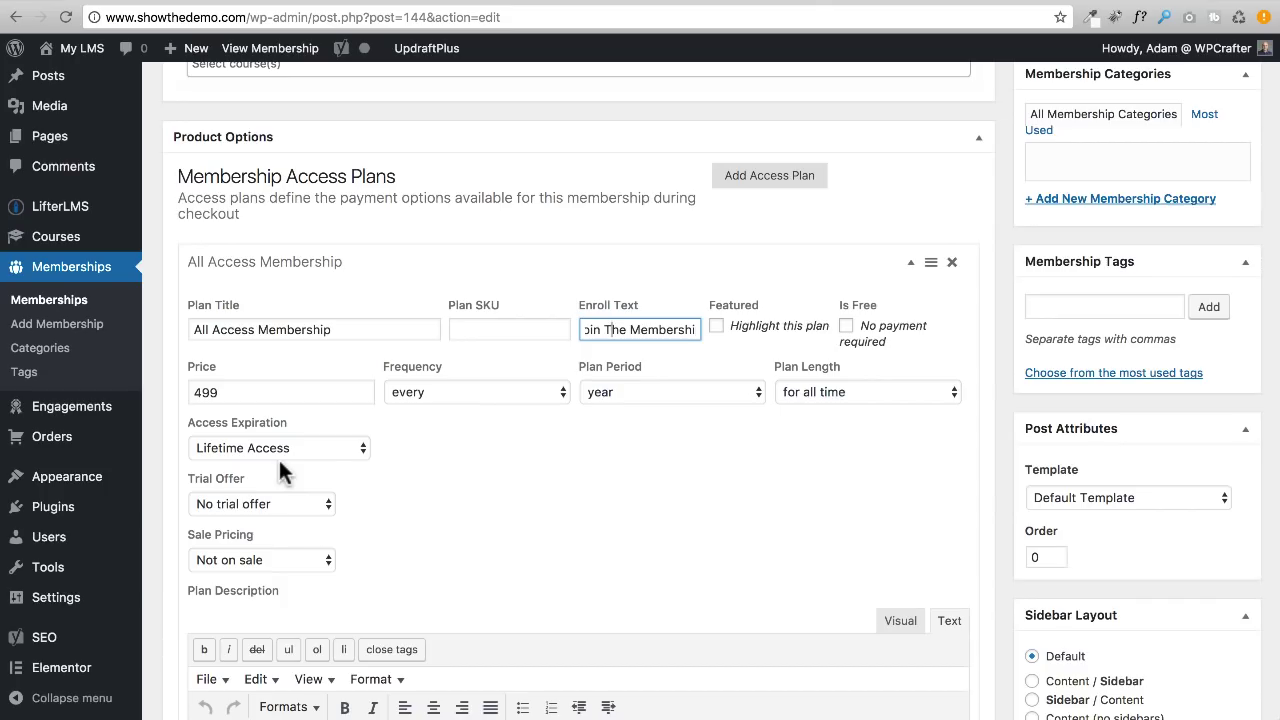
left_click(523, 489)
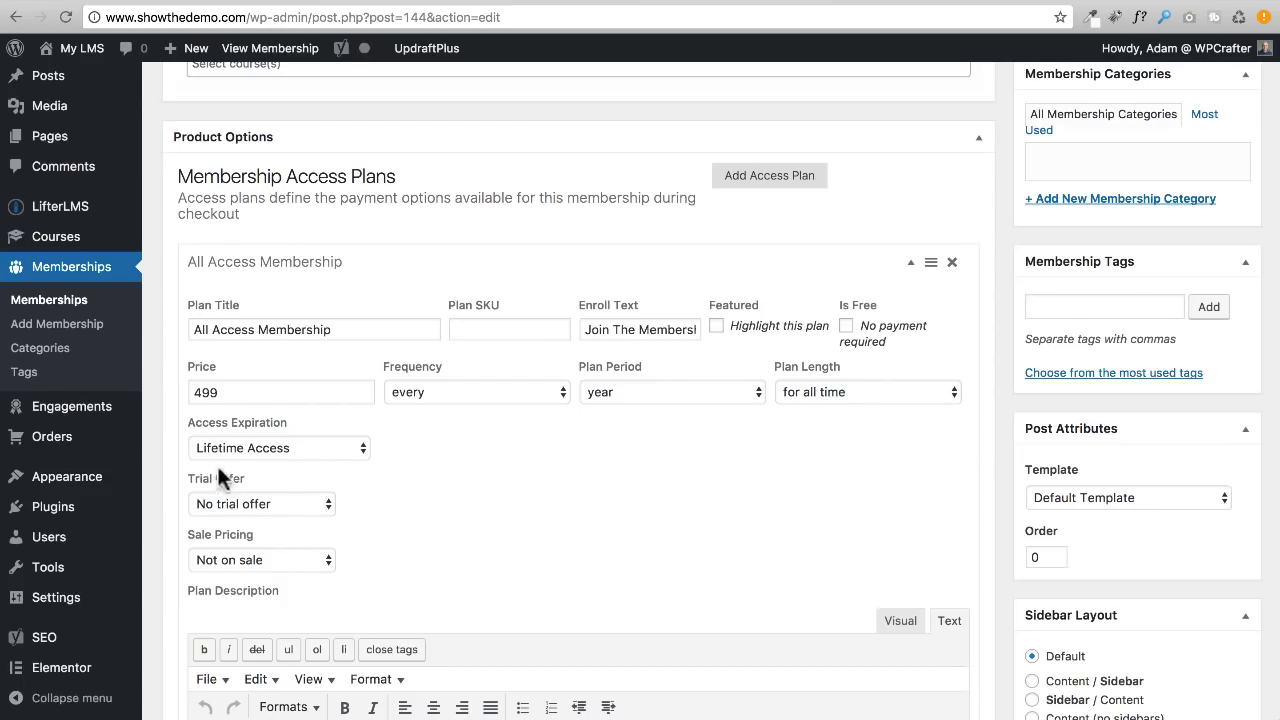
Enable a trial offer on the access plan with a trial price of 999 and a length of 1 year
left_click(315, 505)
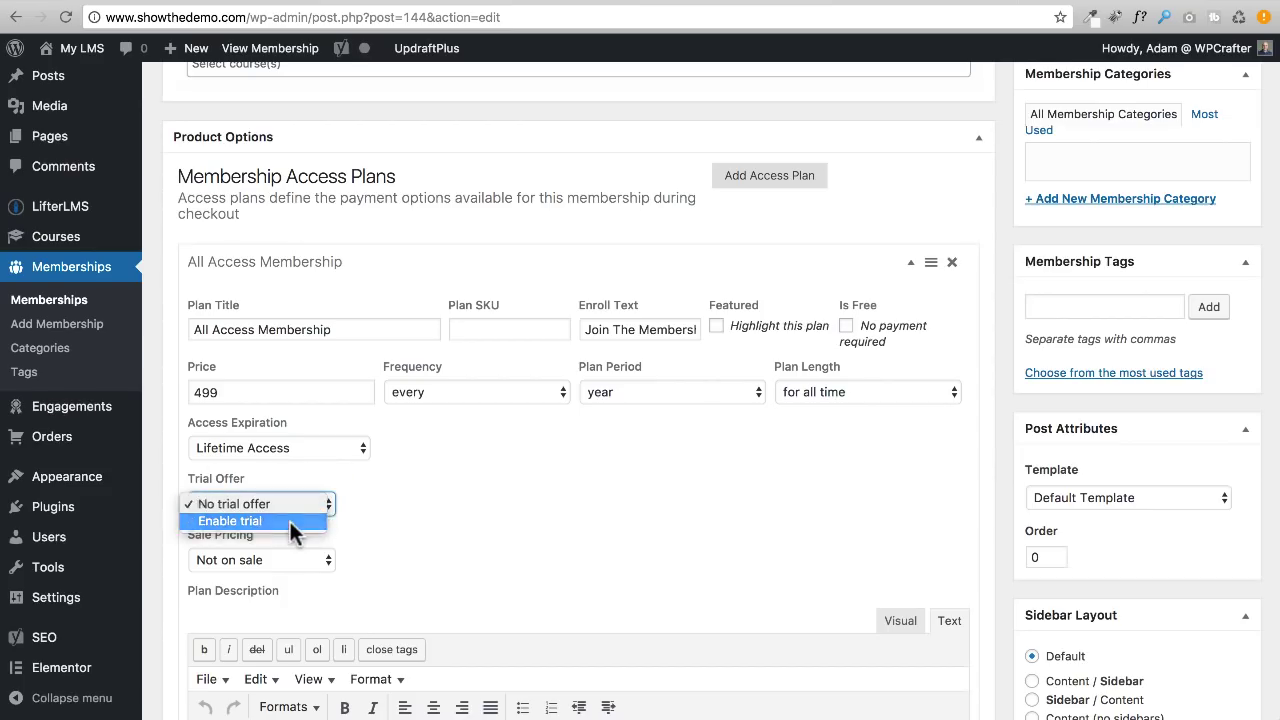
left_click(289, 520)
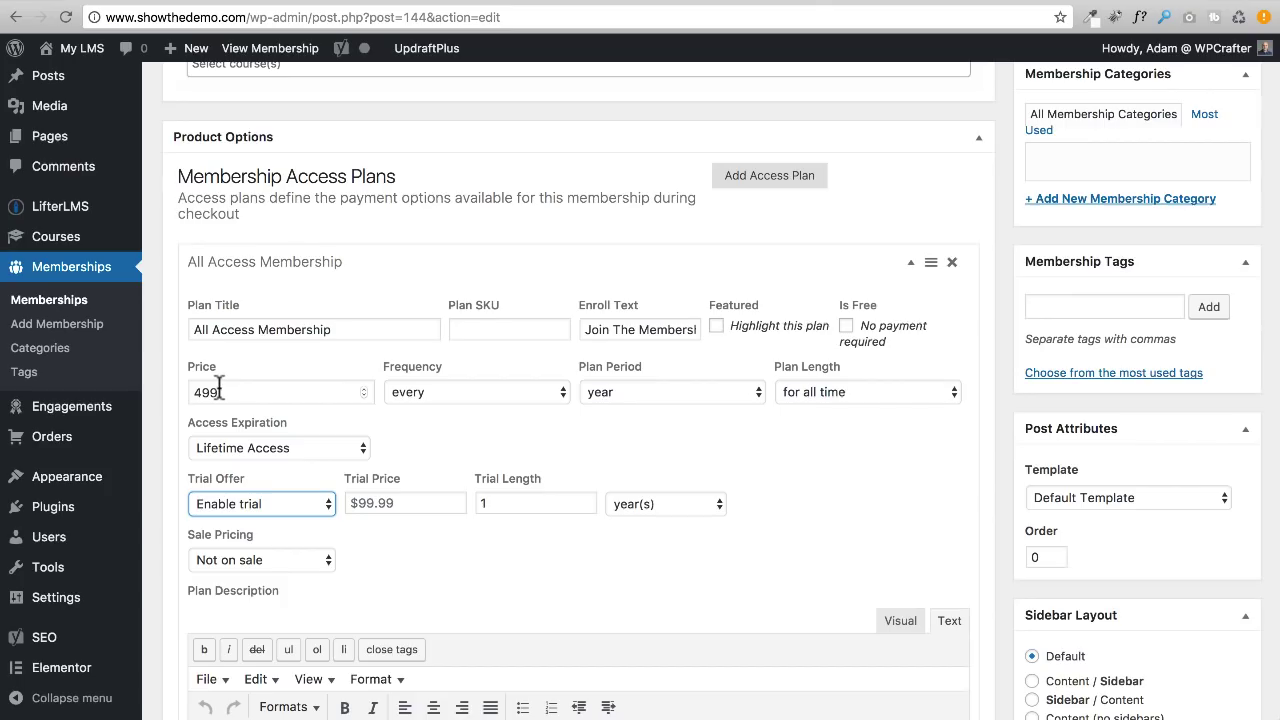
left_click(378, 502)
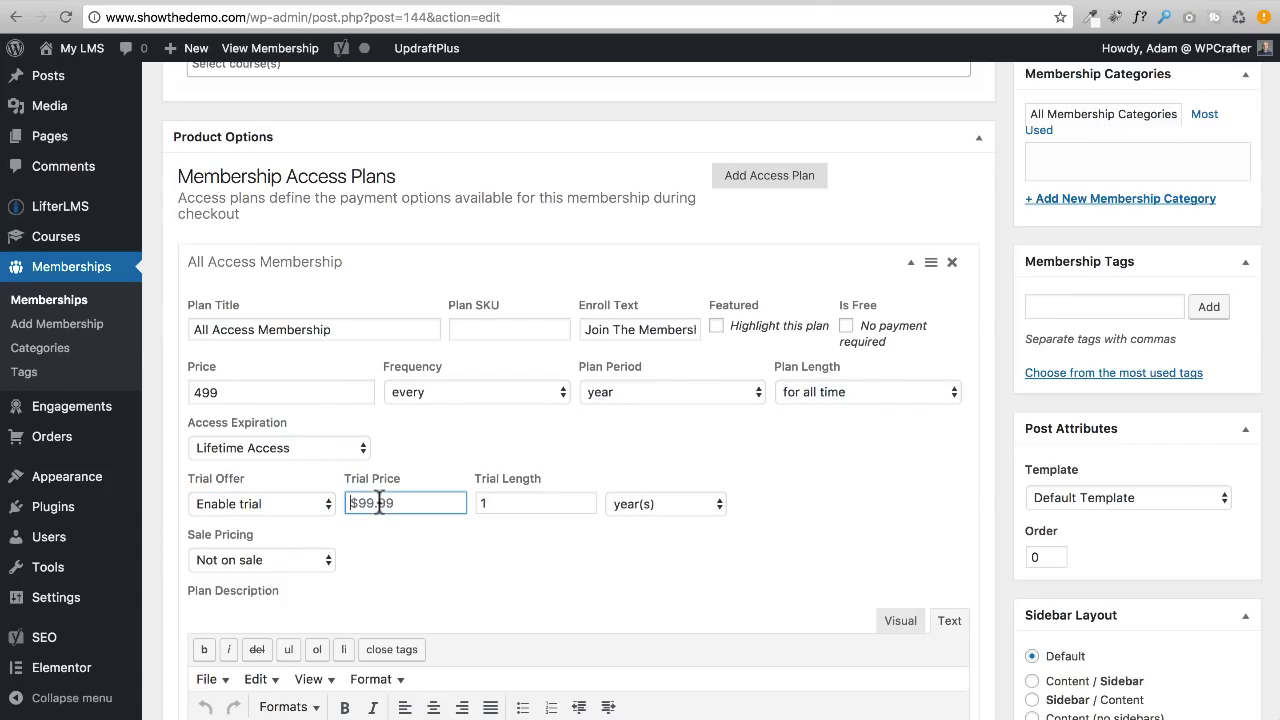
type("999")
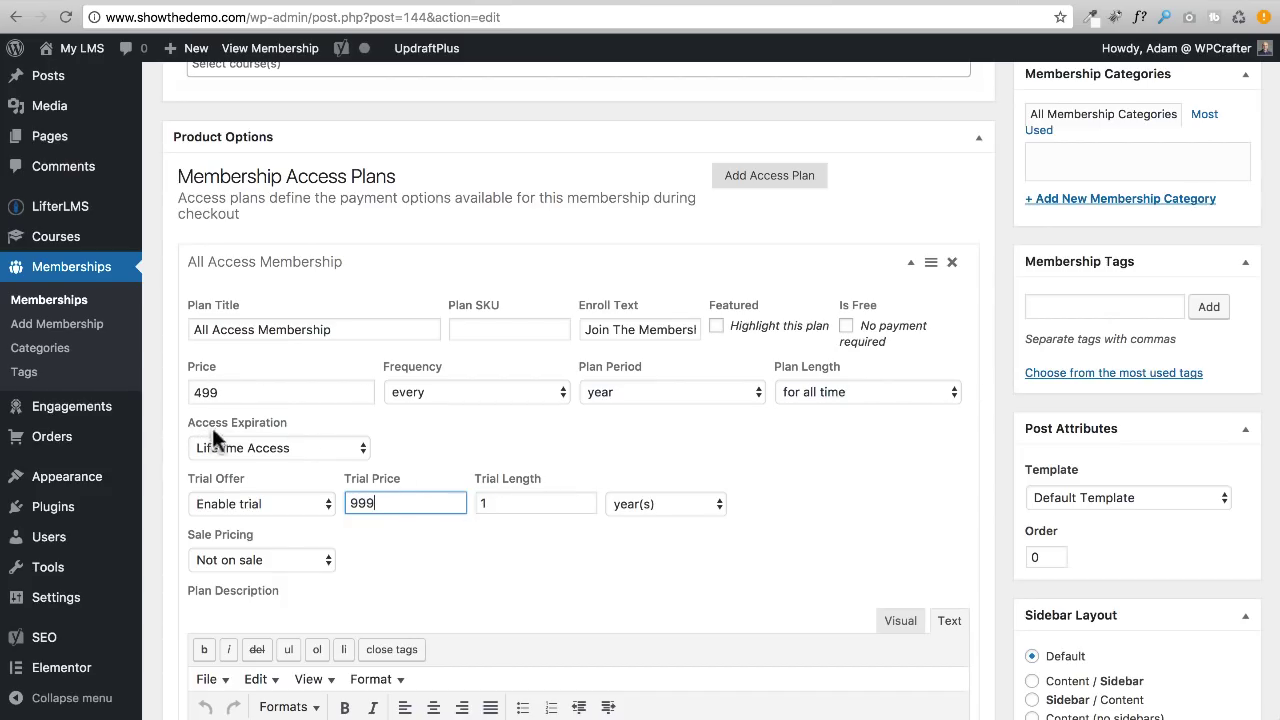
left_click(490, 503)
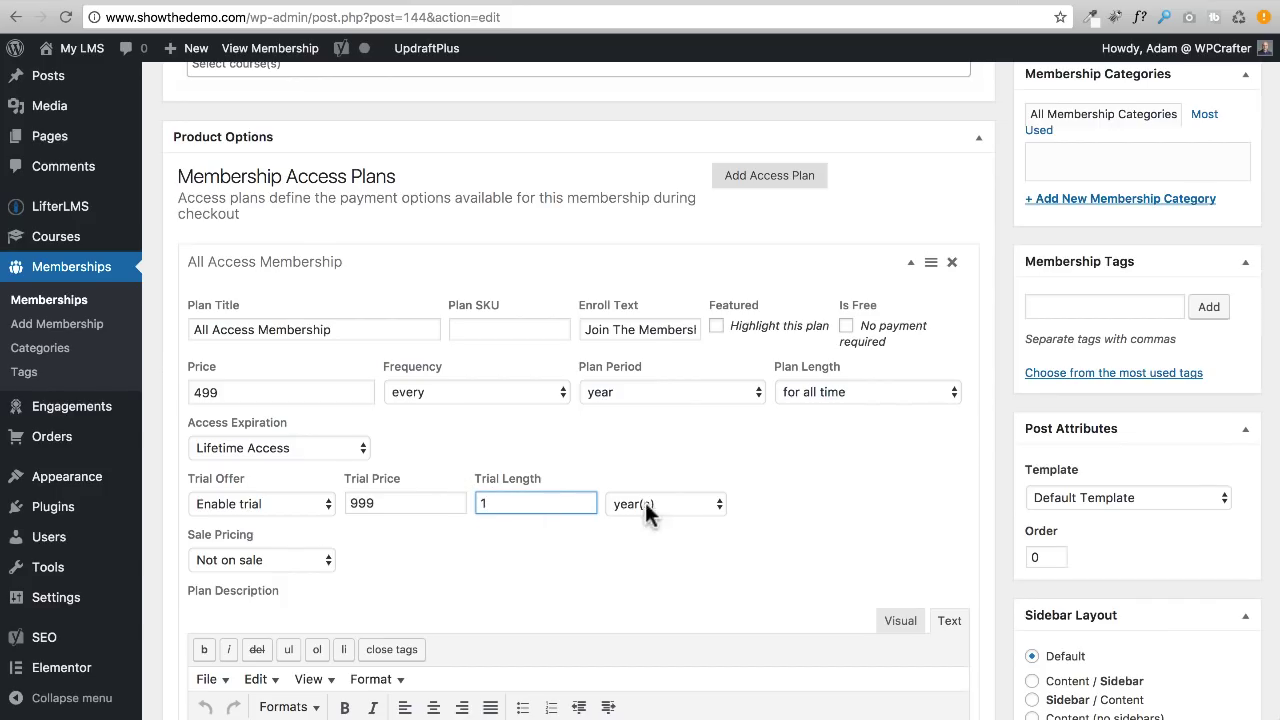
left_click(623, 535)
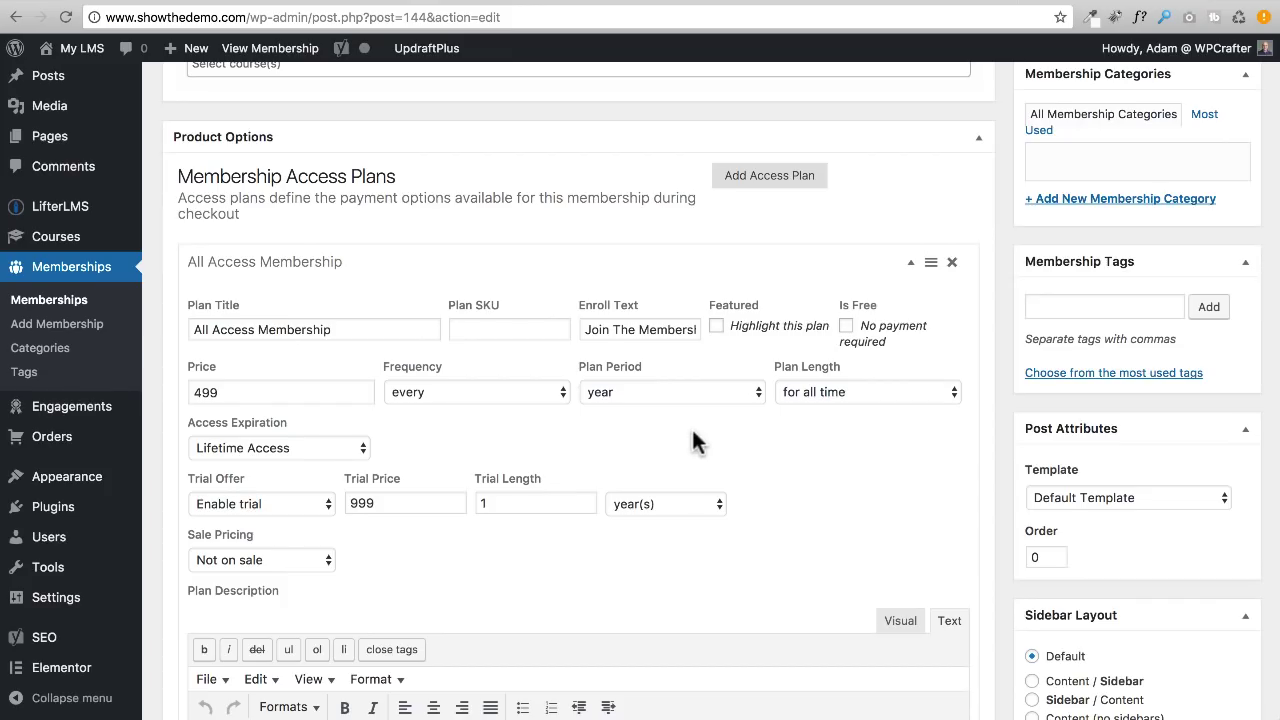
Set the LifterLMS logo picture from the media library as the membership's featured image and update the membership
scroll(697, 440, "down", 10)
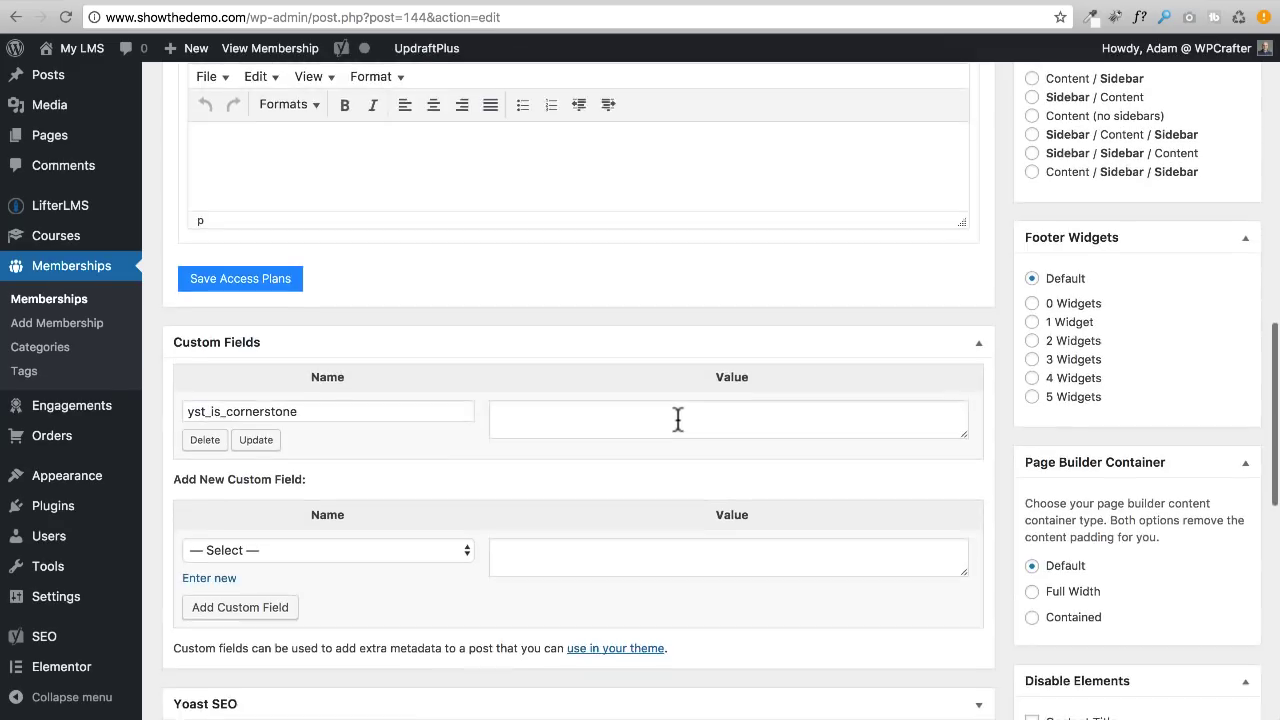
scroll(678, 420, "down", 5)
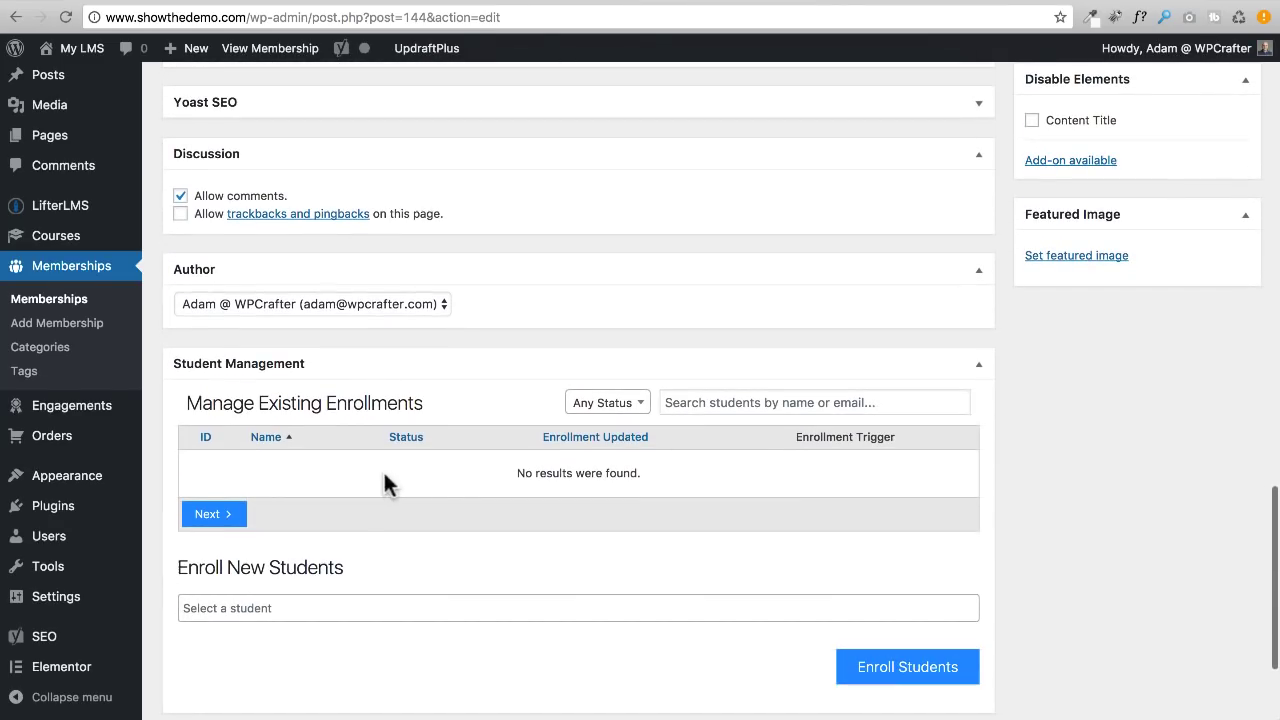
scroll(449, 503, "down", 2)
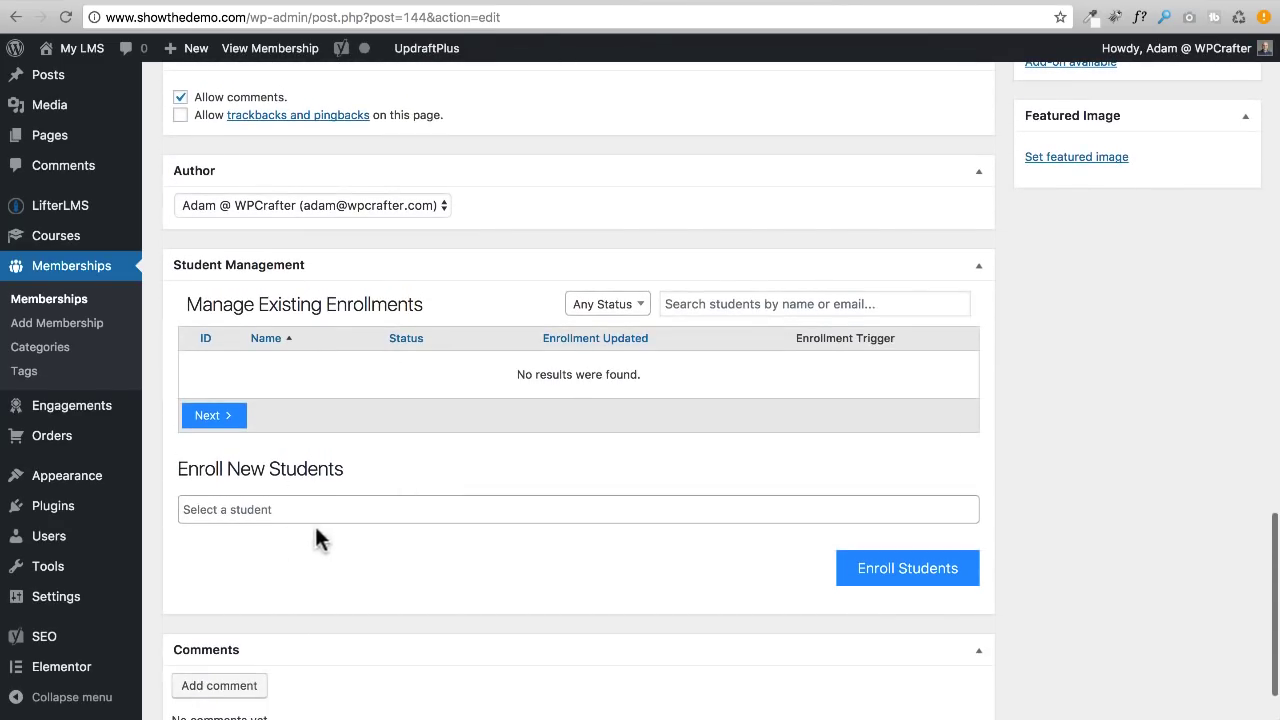
scroll(503, 534, "up", 6)
scroll(522, 530, "up", 10)
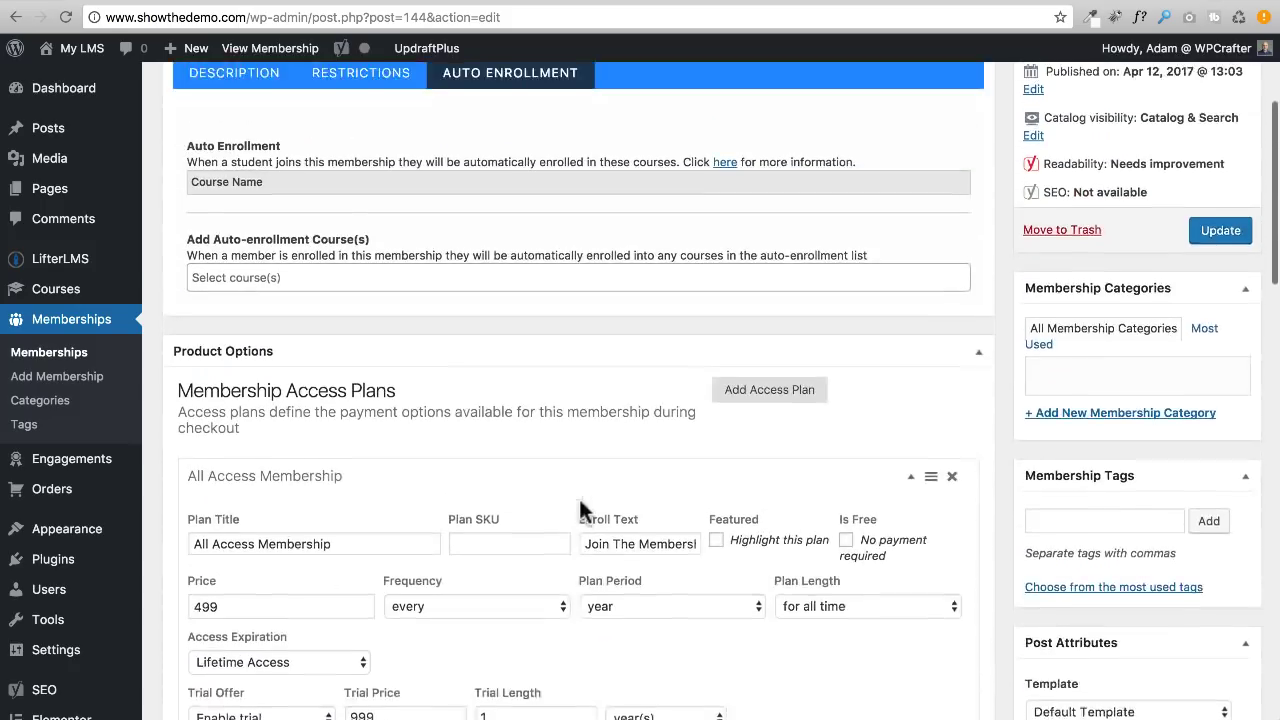
scroll(1014, 484, "down", 12)
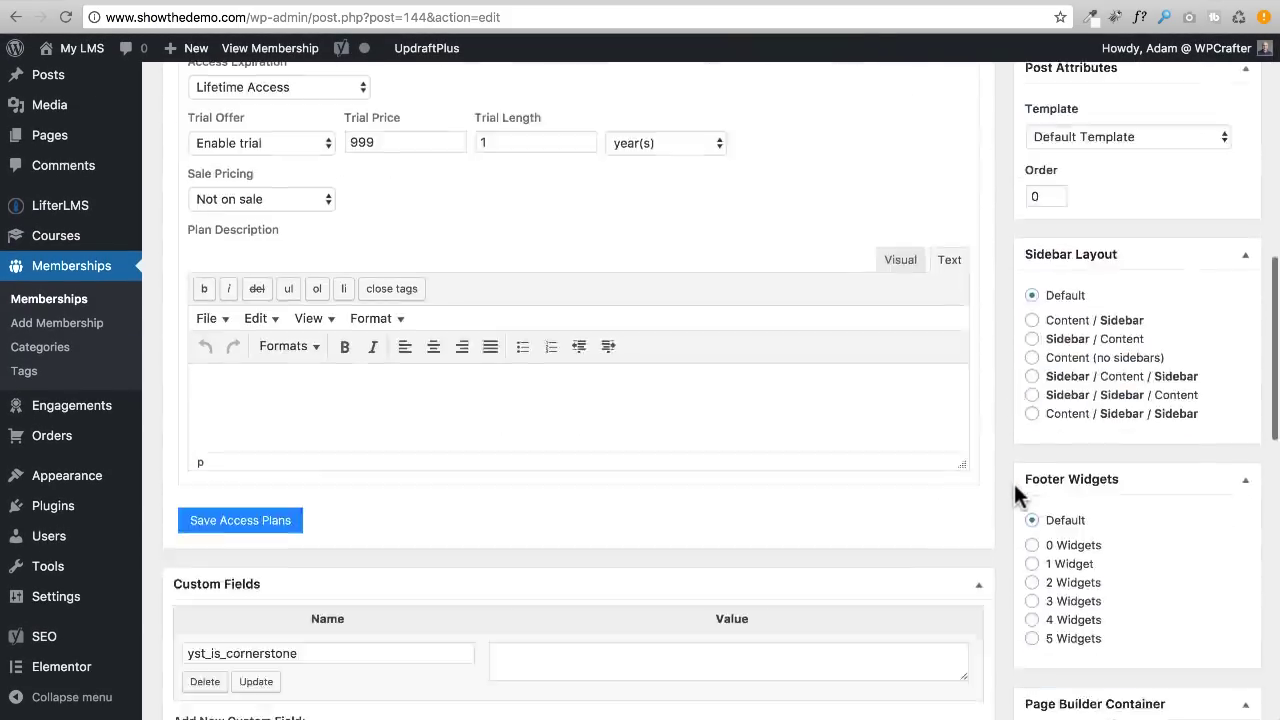
scroll(1014, 484, "down", 1)
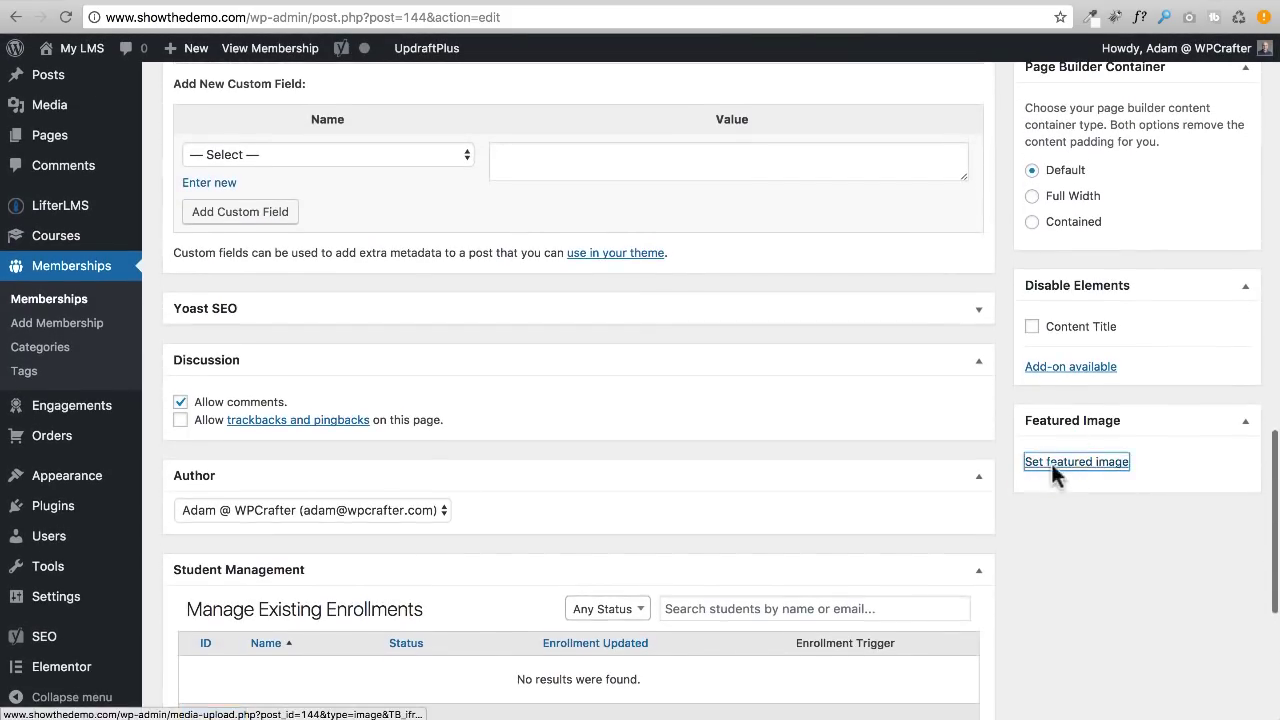
left_click(1051, 463)
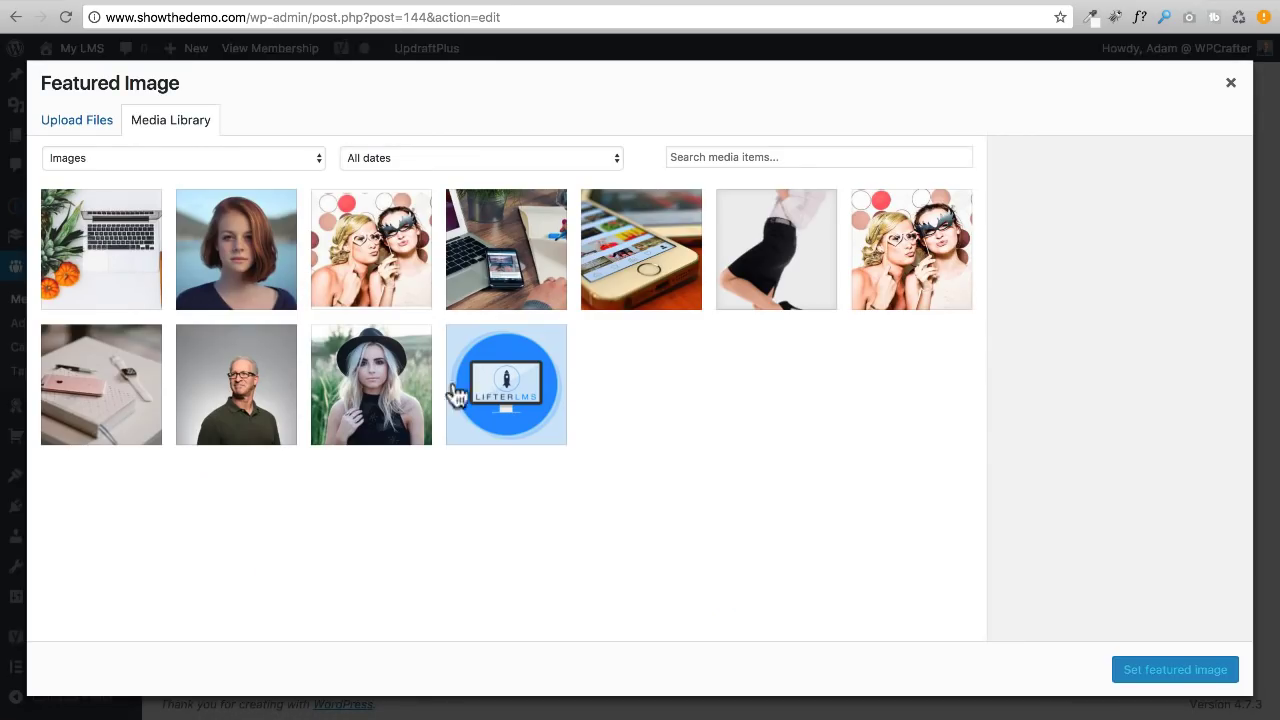
left_click(502, 394)
left_click(1150, 672)
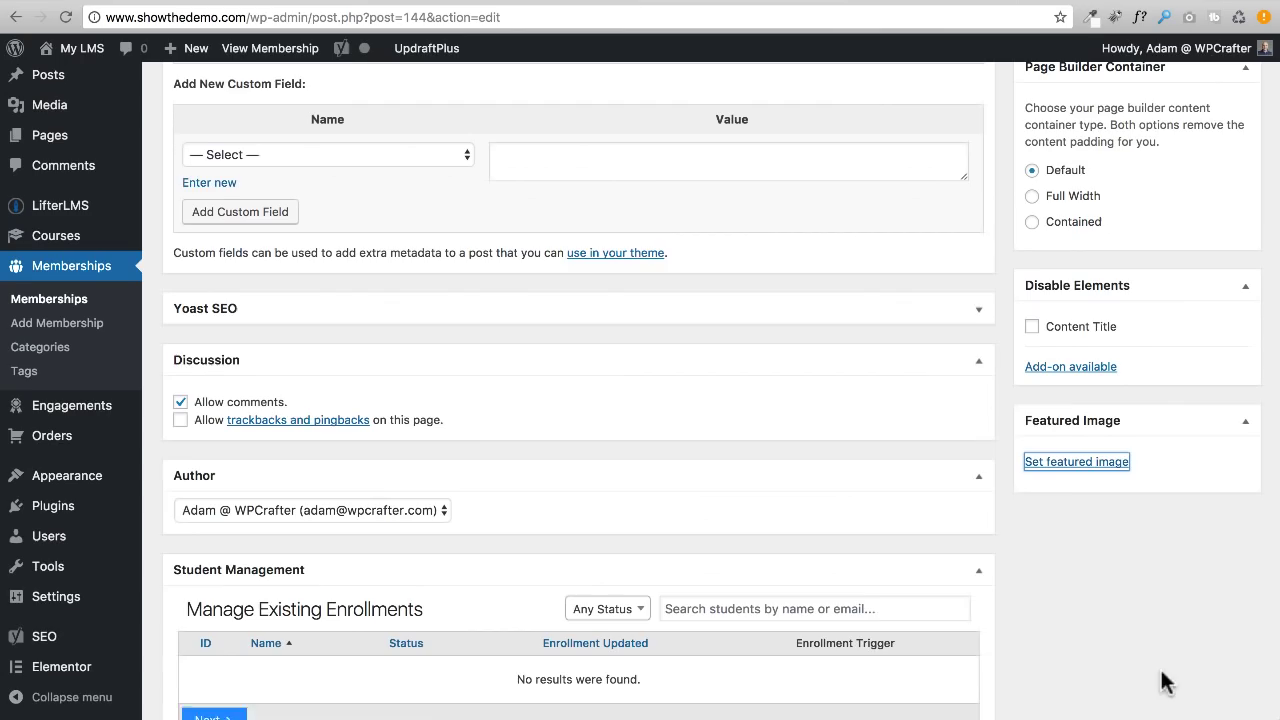
scroll(999, 523, "up", 15)
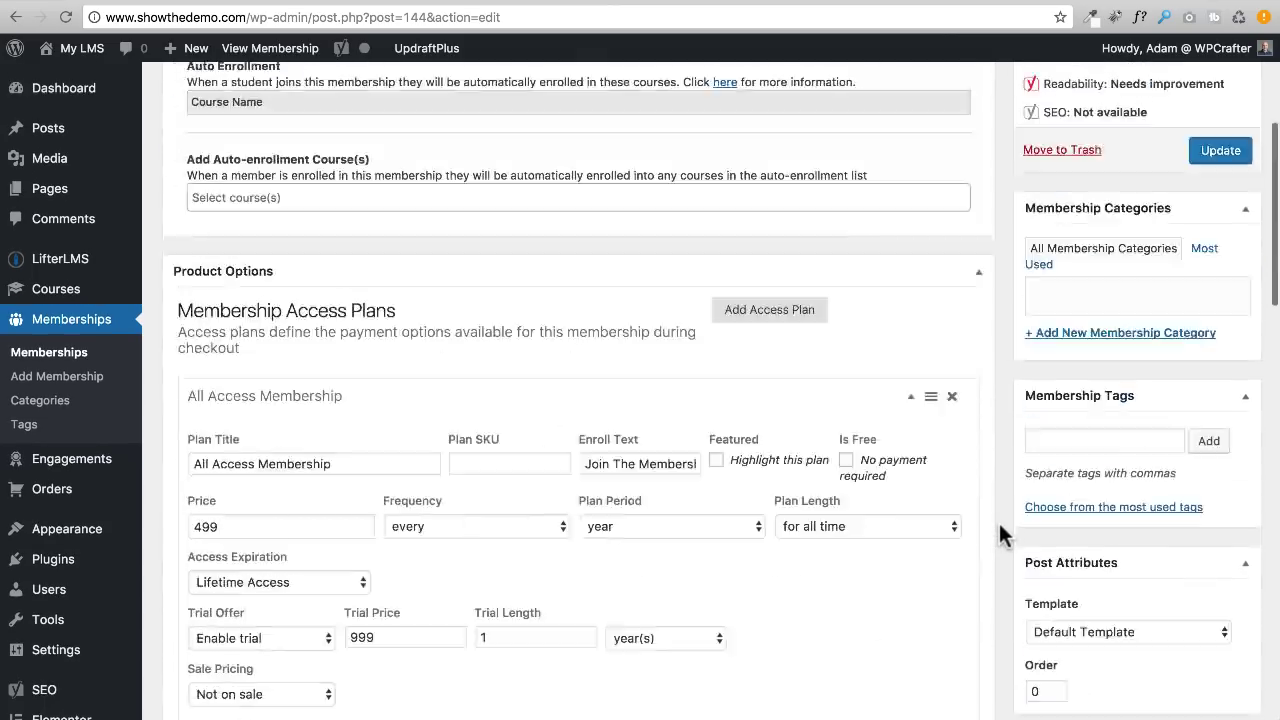
left_click(1222, 475)
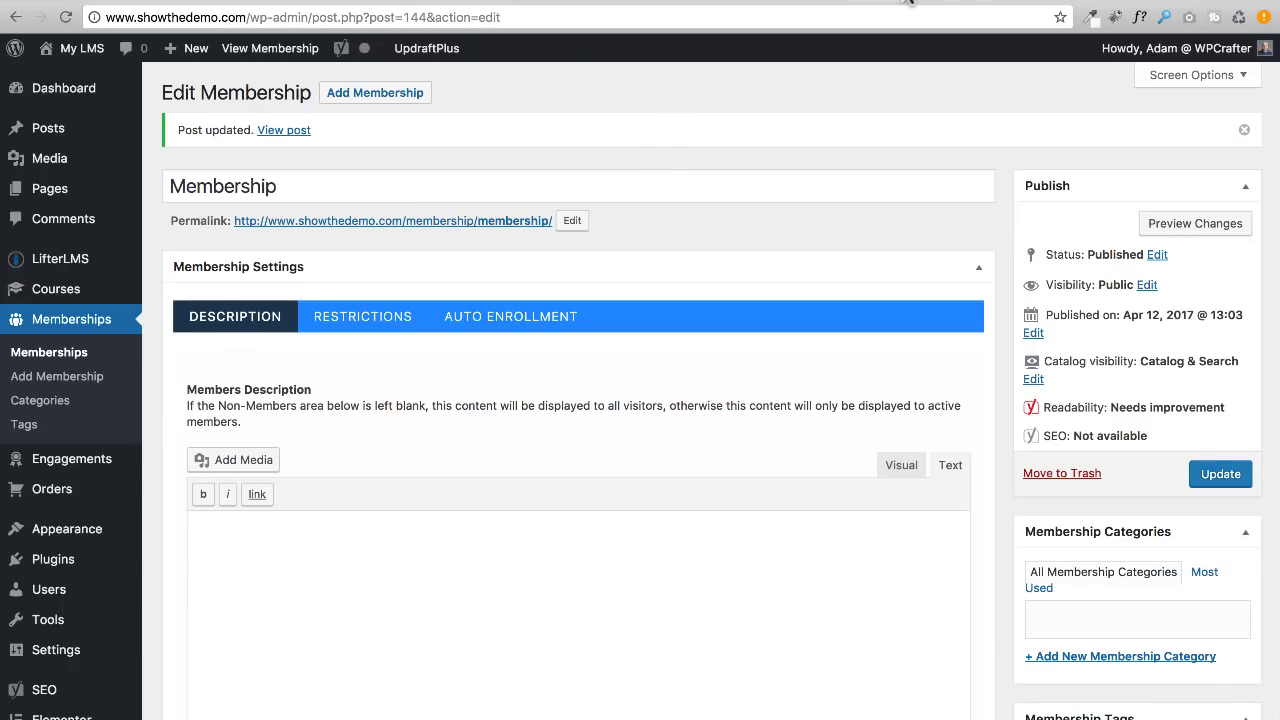
Reload the site's public Memberships page, review the listing, and open the Membership product
key("ctrl+Tab")
left_click(65, 17)
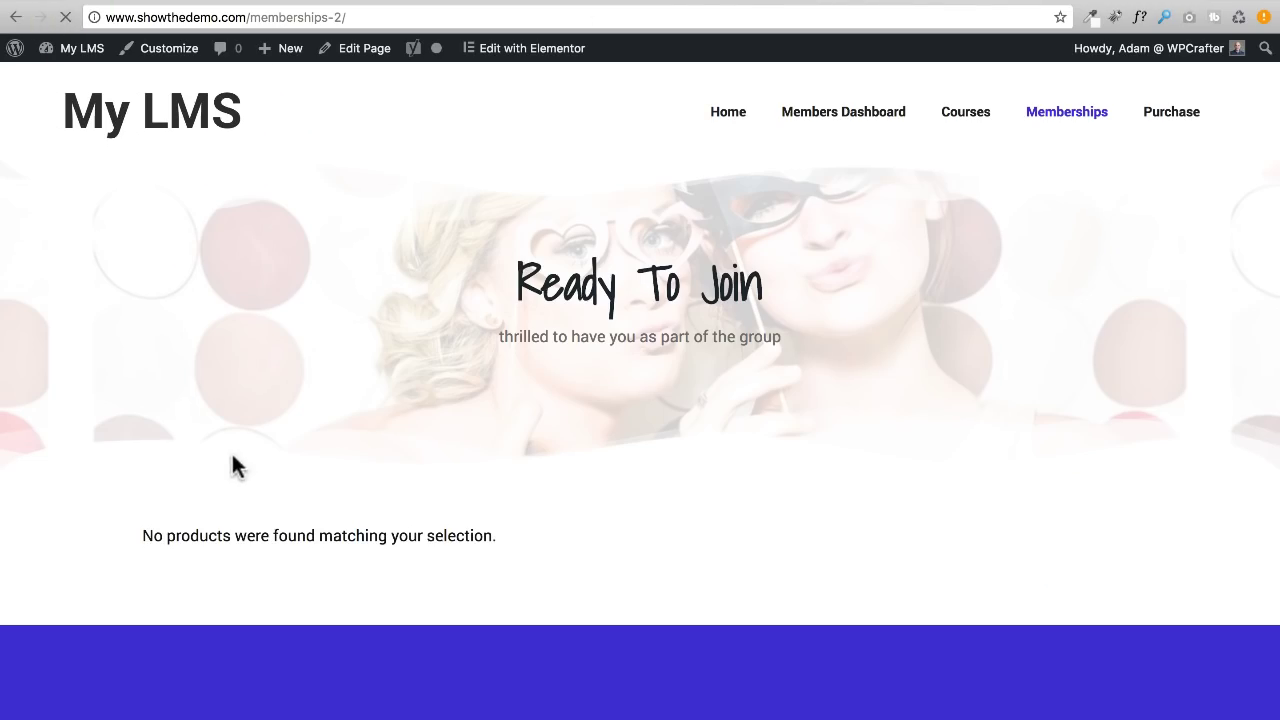
scroll(366, 529, "down", 5)
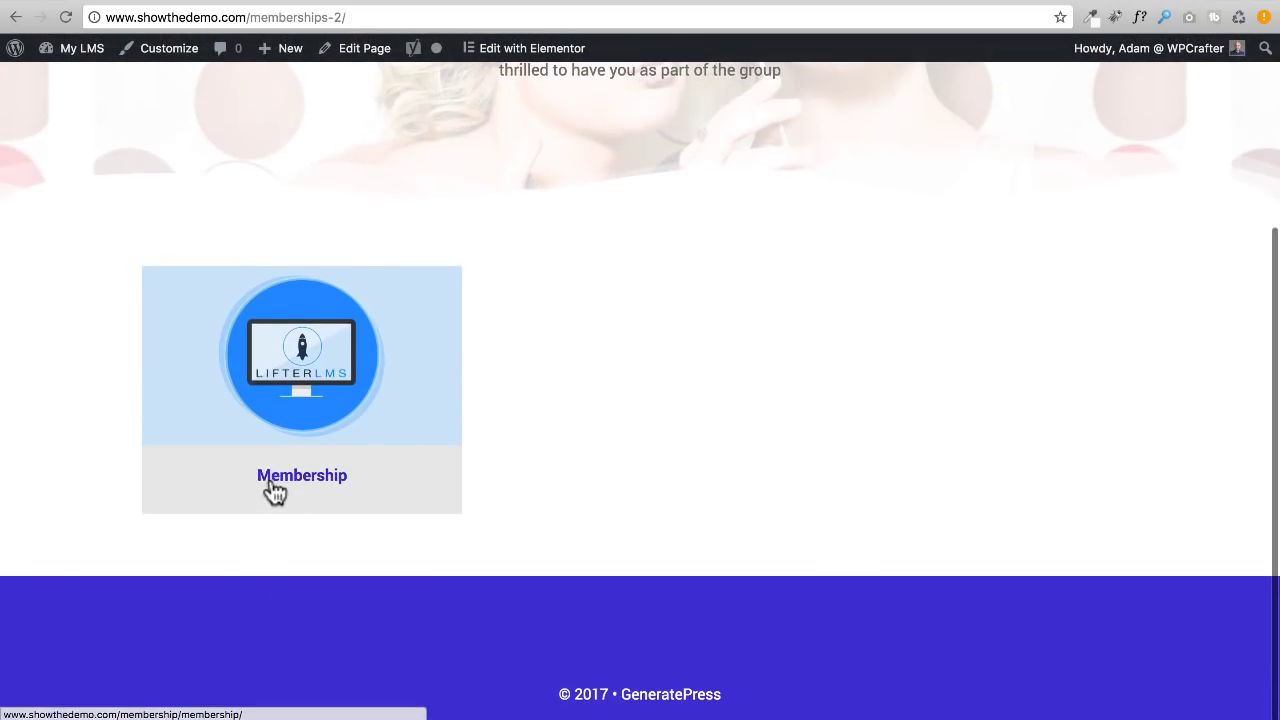
scroll(536, 366, "up", 5)
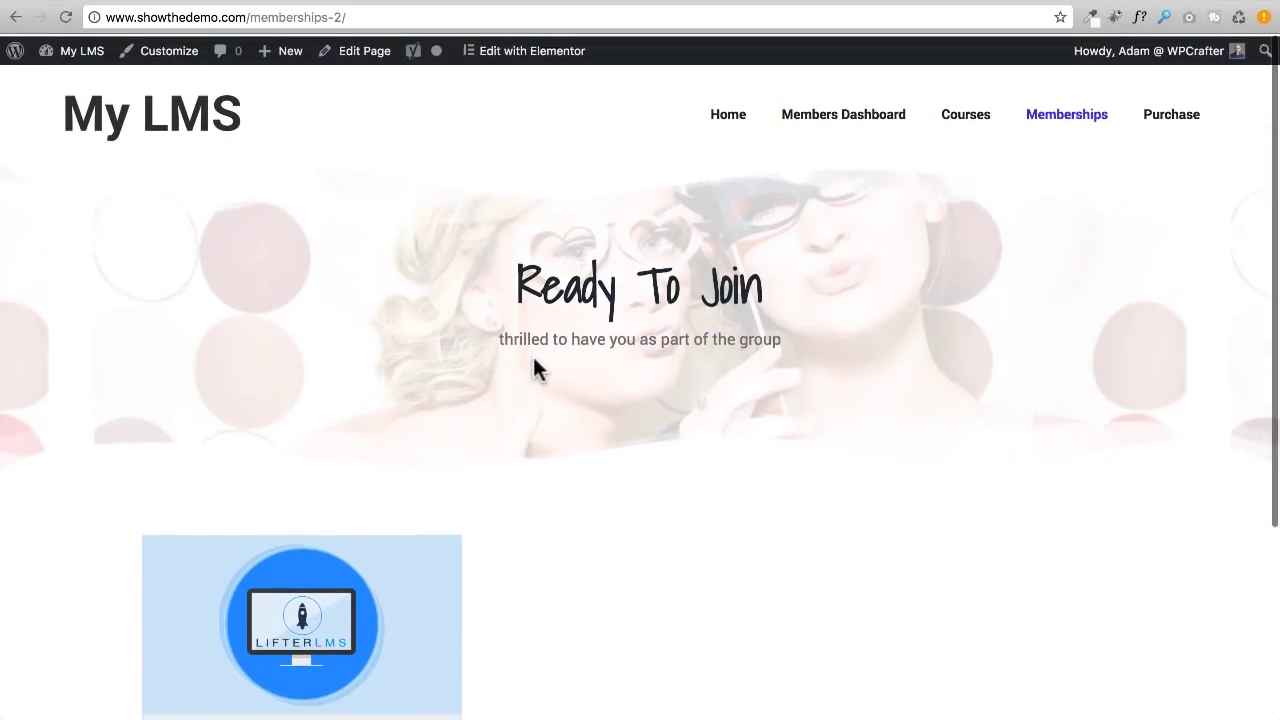
scroll(532, 369, "down", 1)
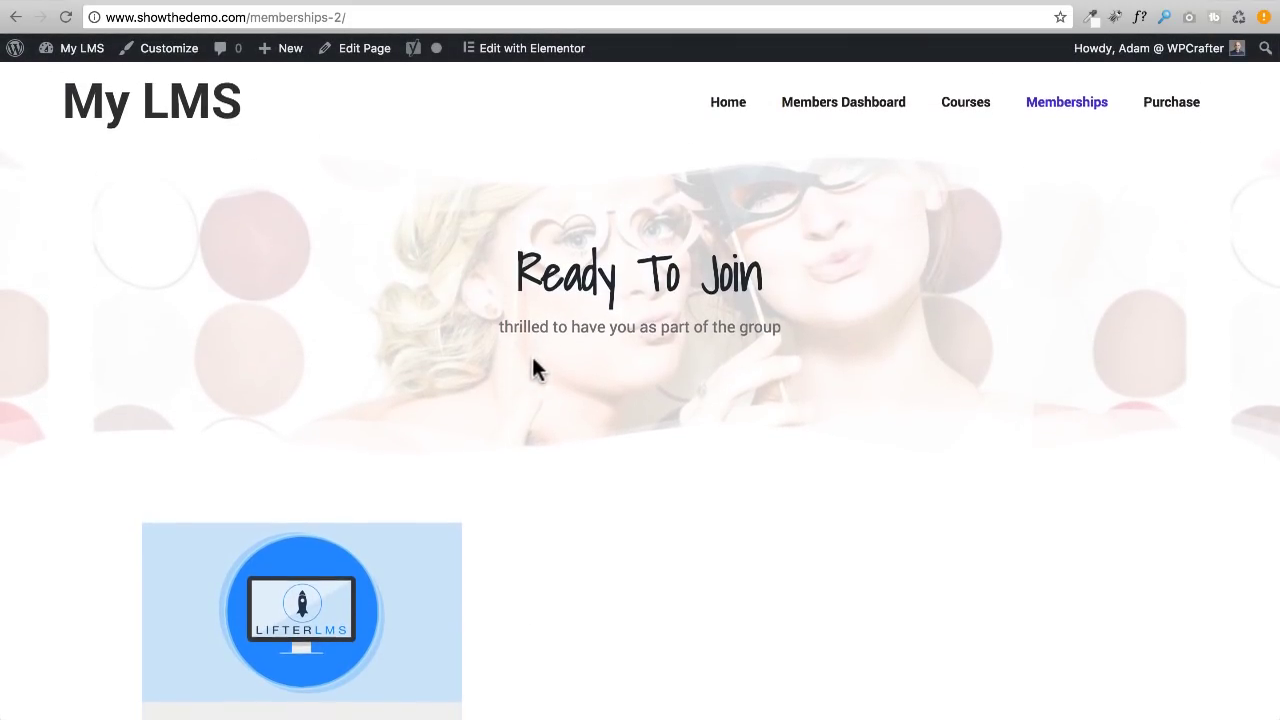
scroll(532, 369, "down", 5)
left_click(352, 352)
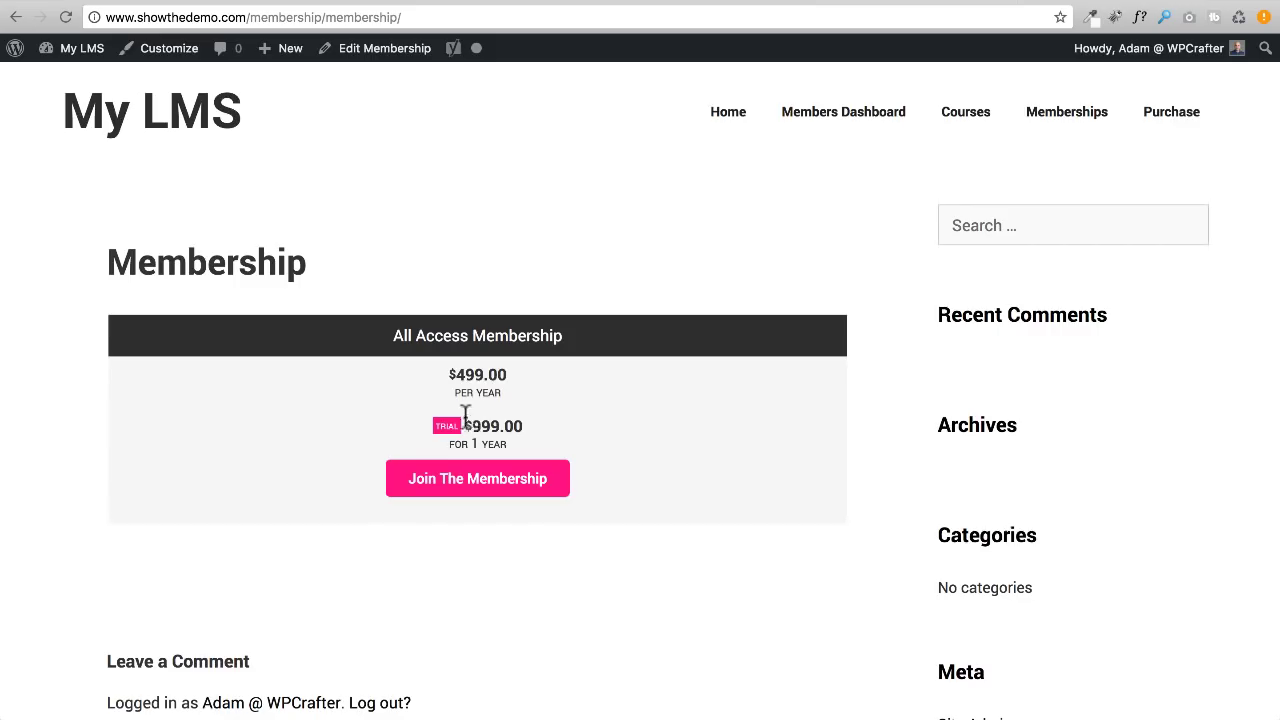
Proceed to the checkout for the All Access Membership plan and examine the trial terms in the order summary
left_click_drag(463, 425, 420, 424)
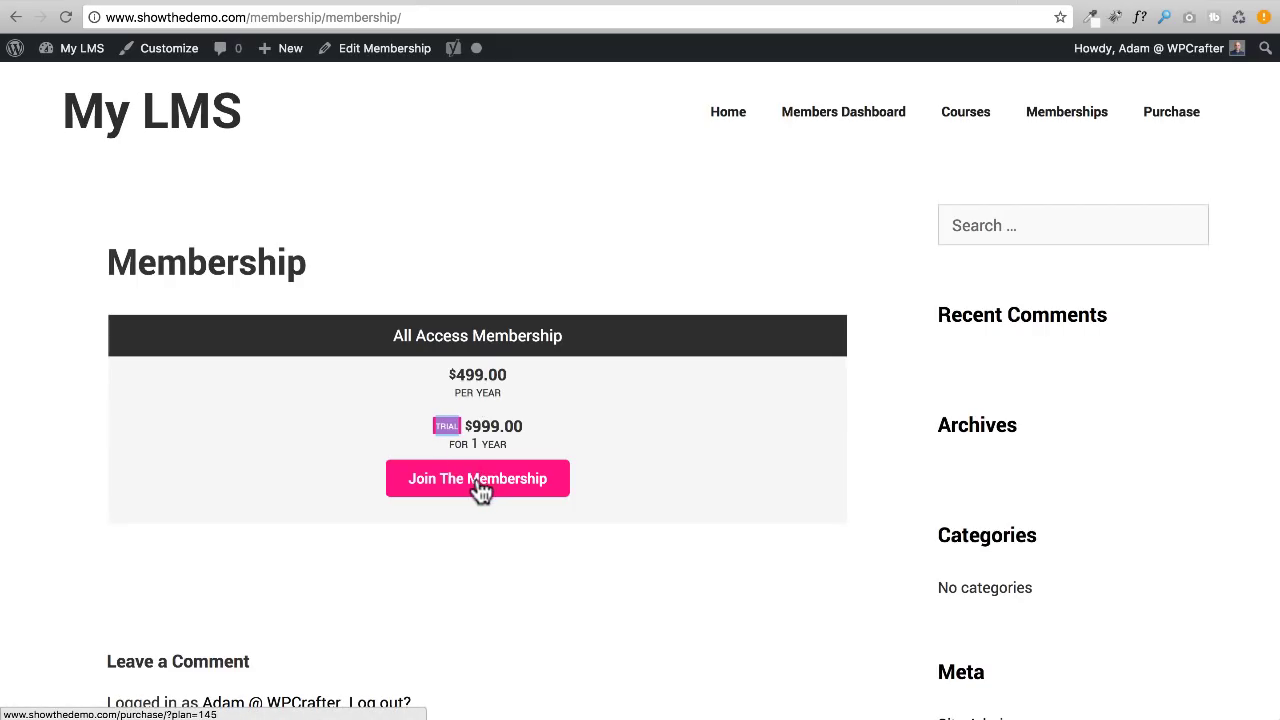
left_click(446, 486)
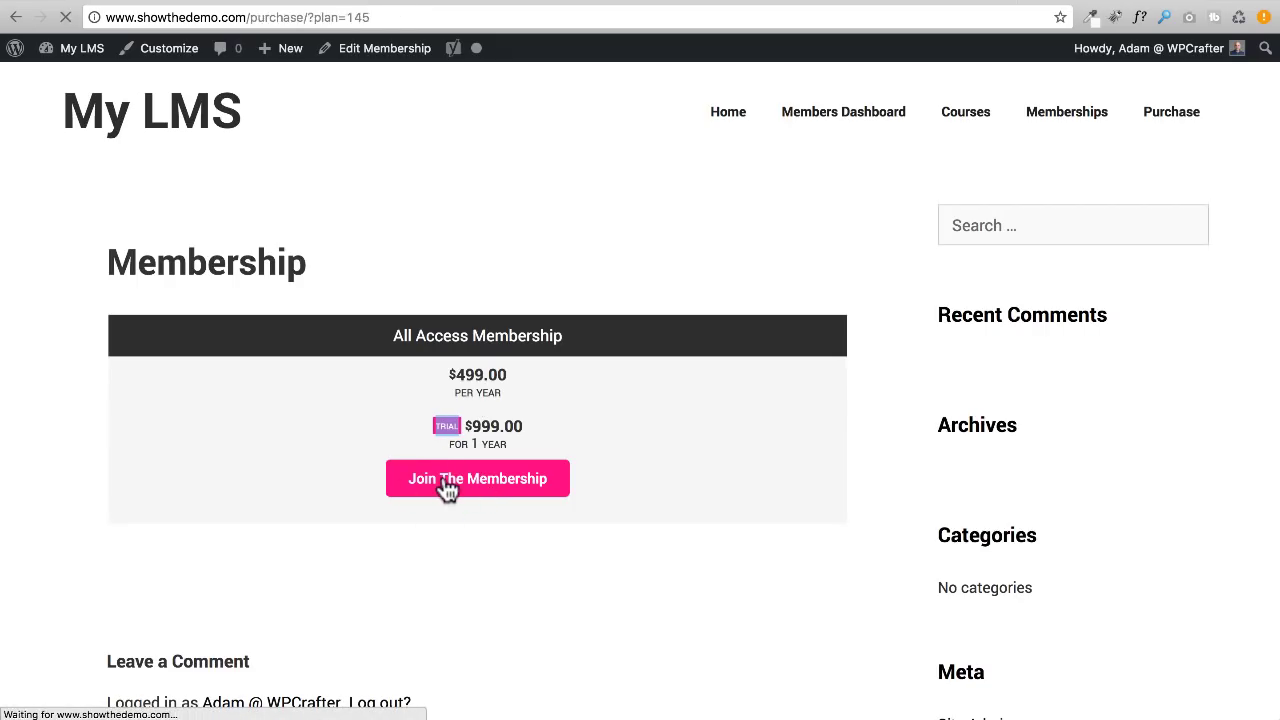
scroll(471, 445, "down", 3)
scroll(475, 440, "down", 1)
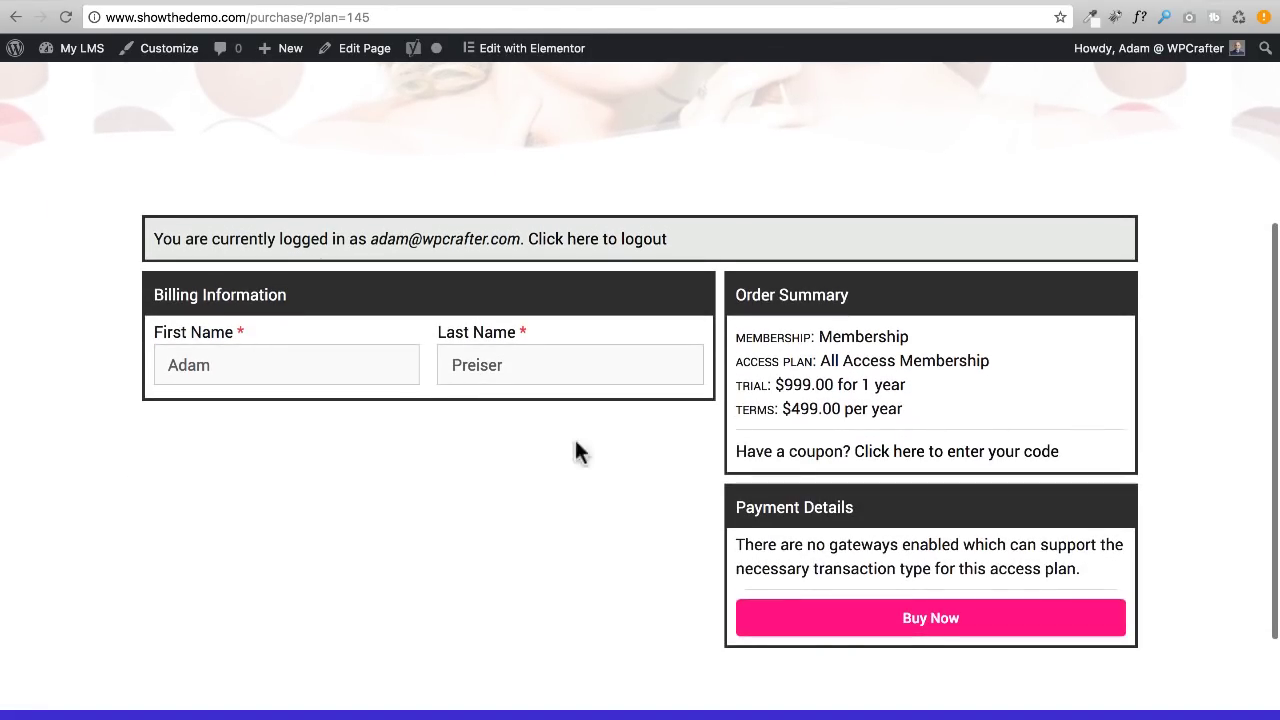
mouse_move(738, 385)
left_mouse_down()
mouse_move(836, 385)
mouse_move(733, 385)
left_mouse_up()
left_click(762, 385)
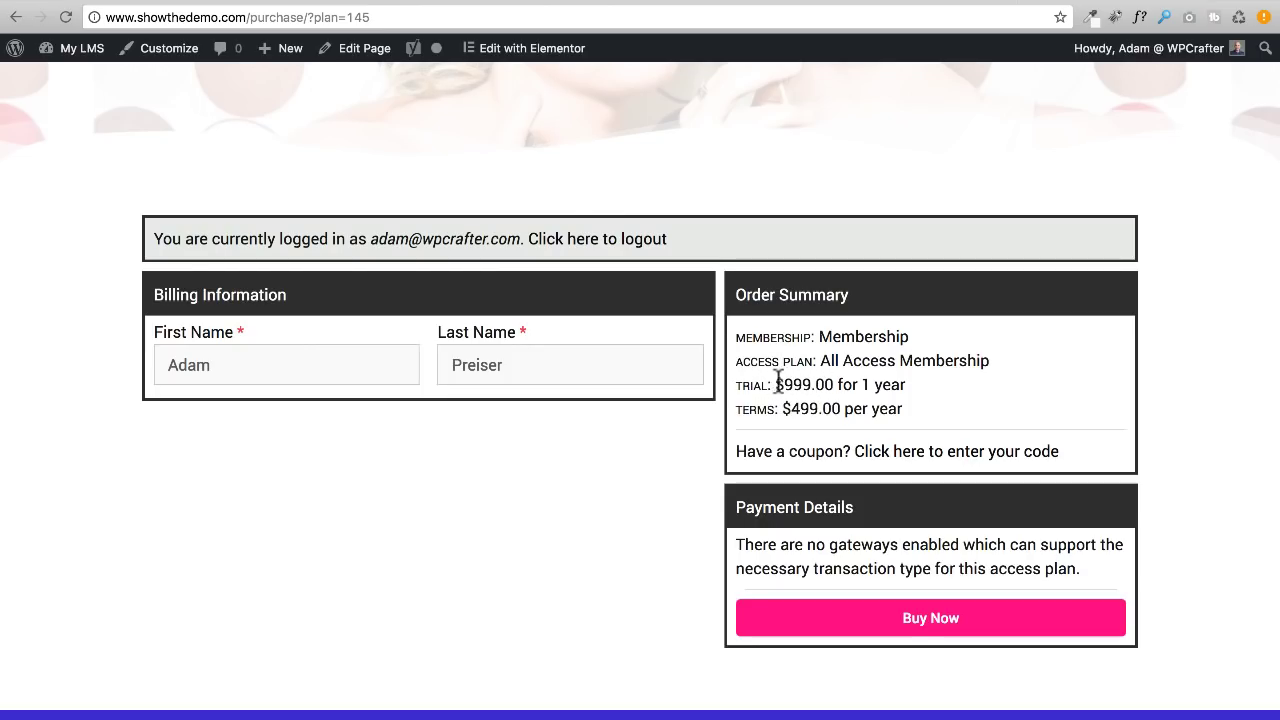
Compare the trial price with the recurring yearly terms in the checkout's order summary
left_click(782, 381)
left_click_drag(782, 381, 907, 384)
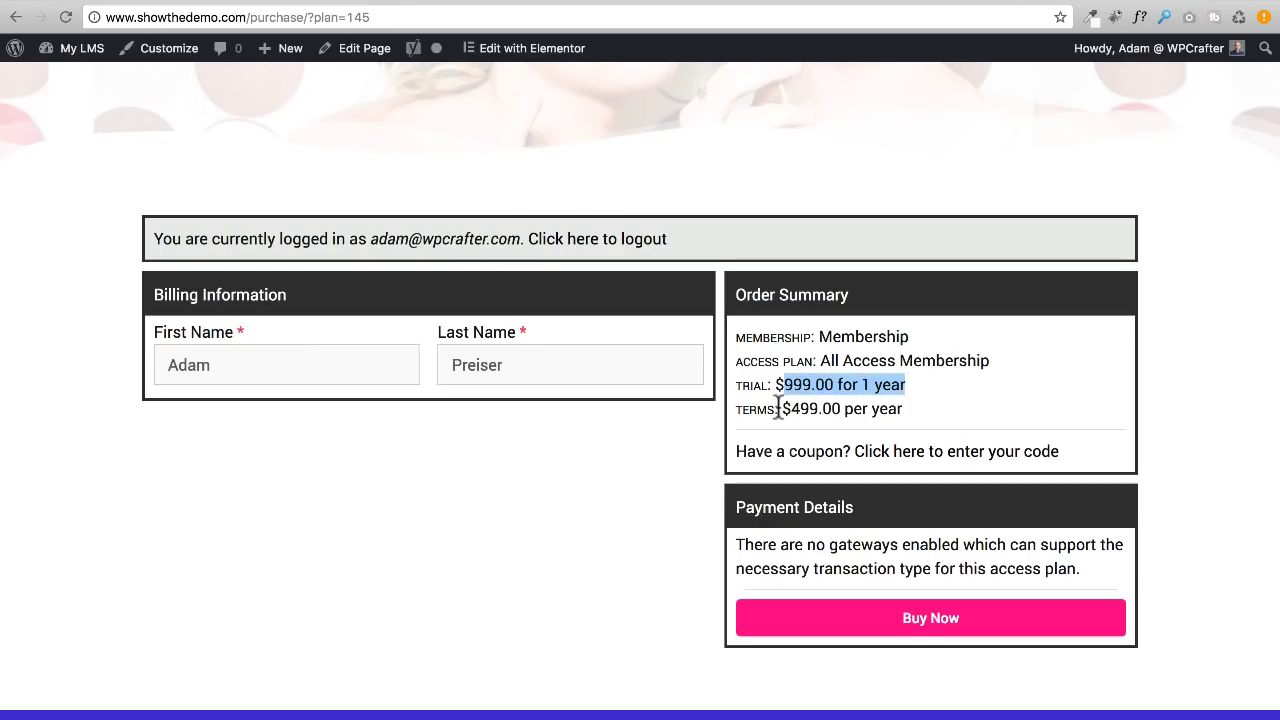
left_click_drag(797, 407, 913, 406)
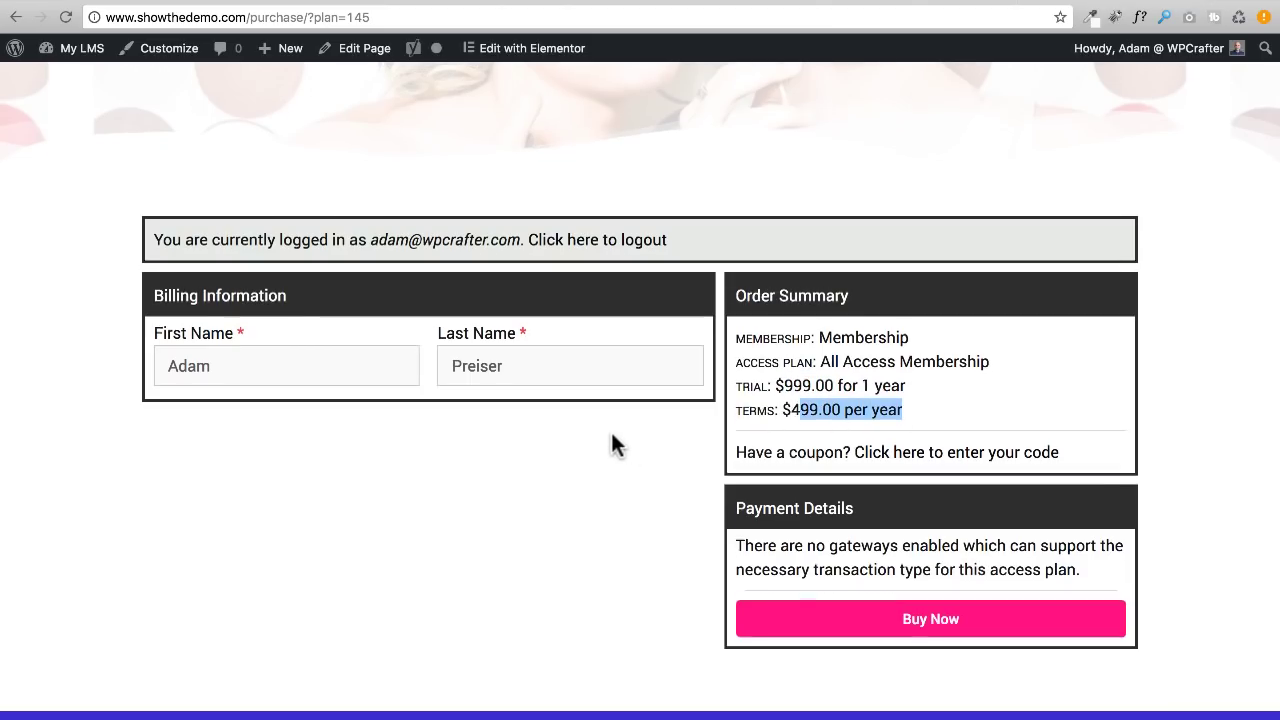
Copy the web address of the plan's checkout page, then go to the site's home page
scroll(610, 429, "up", 5)
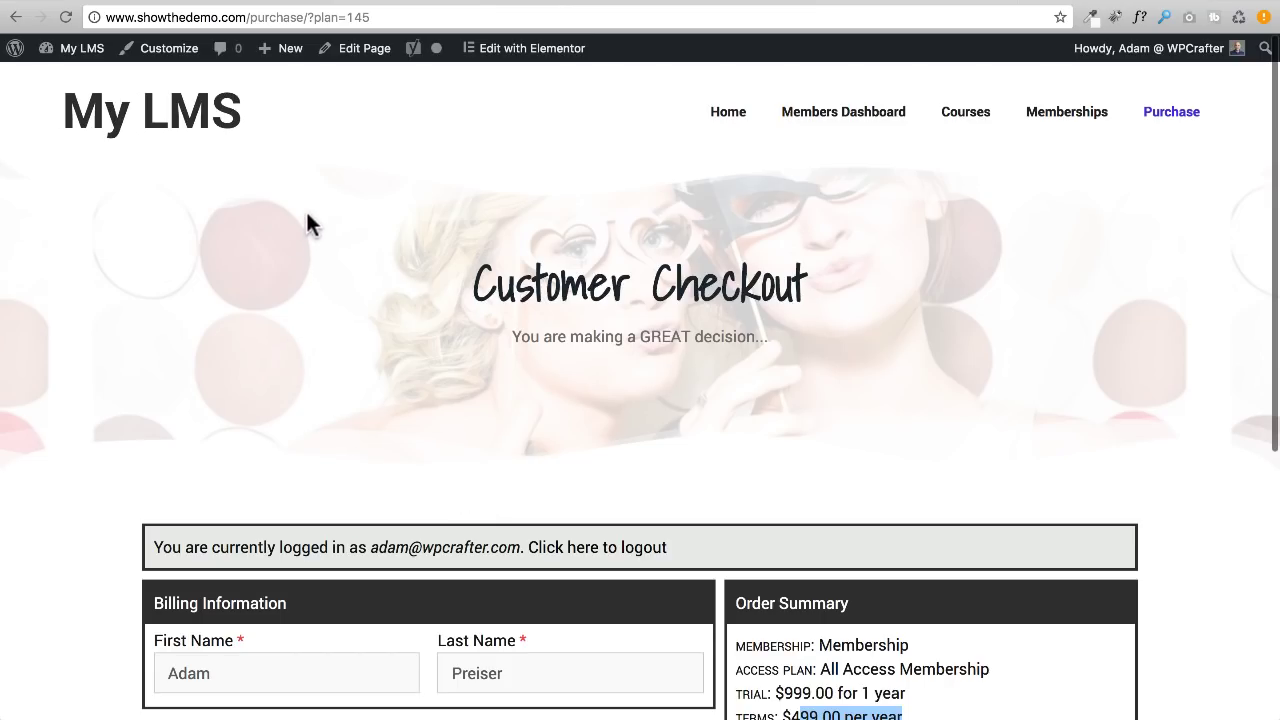
left_click(170, 17)
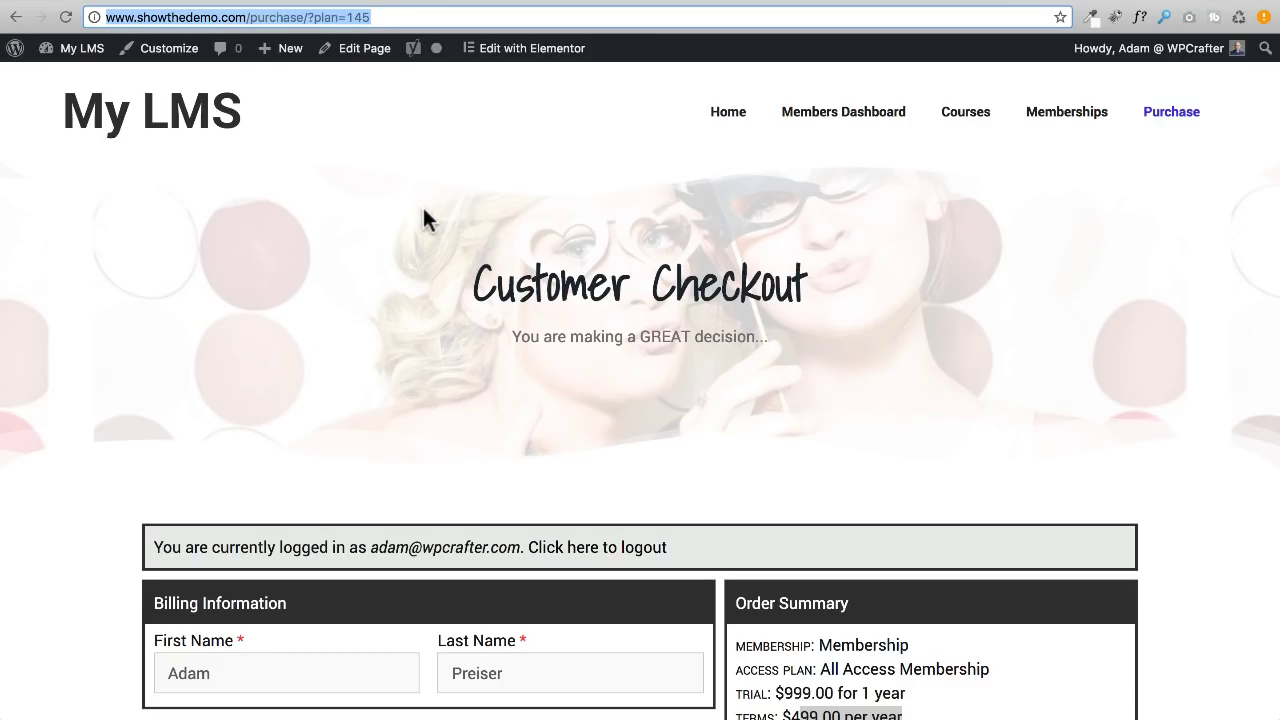
left_click(384, 202)
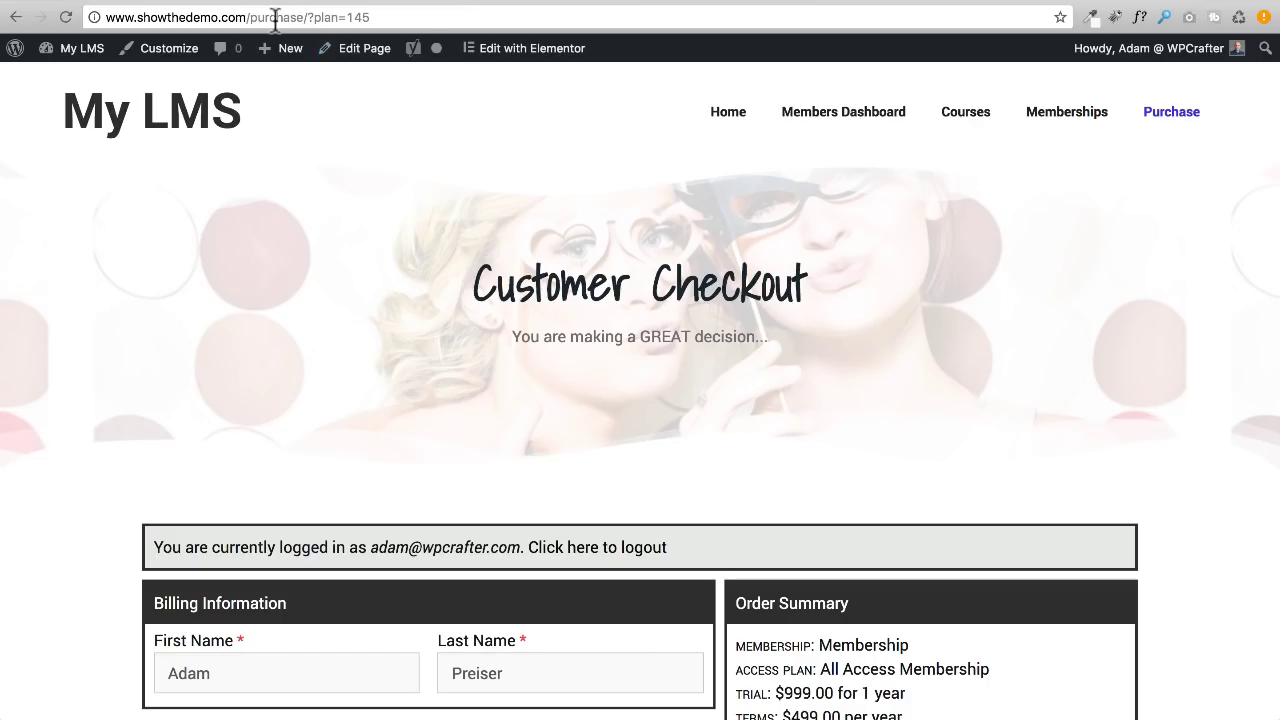
left_click(728, 116)
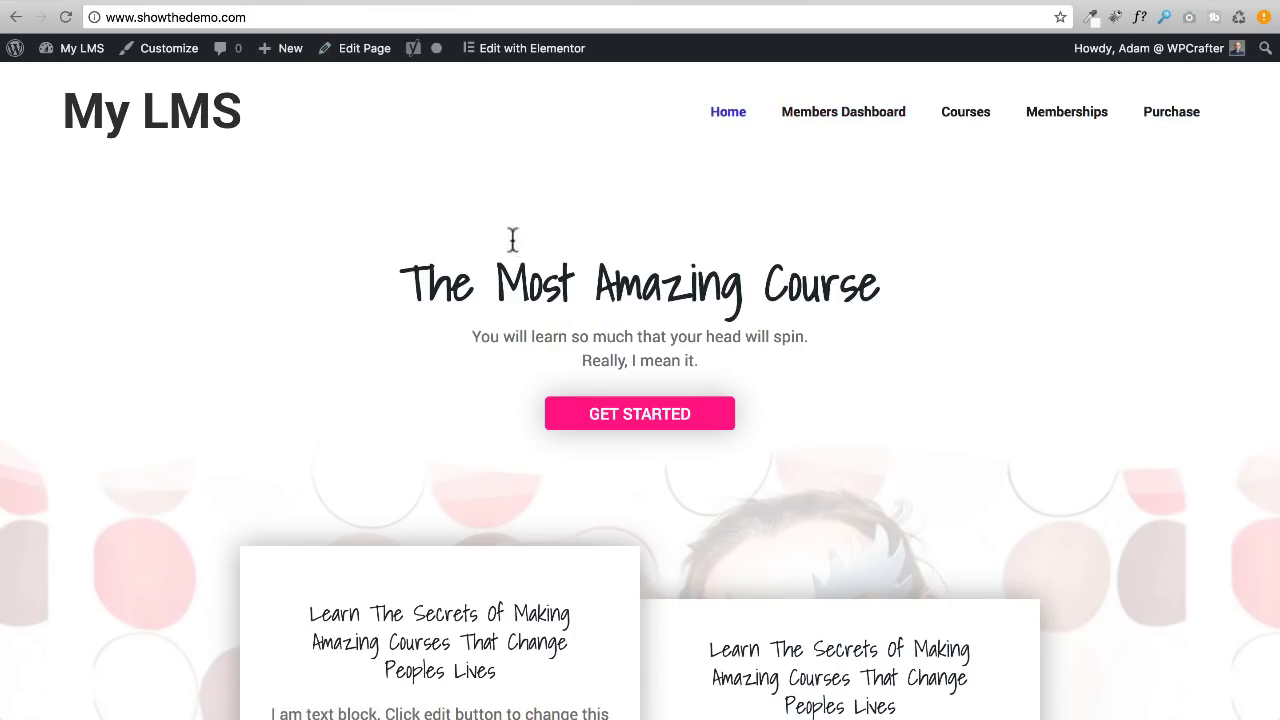
Return to the WordPress admin and start a new page titled "Join The Membership"
left_click(750, 4)
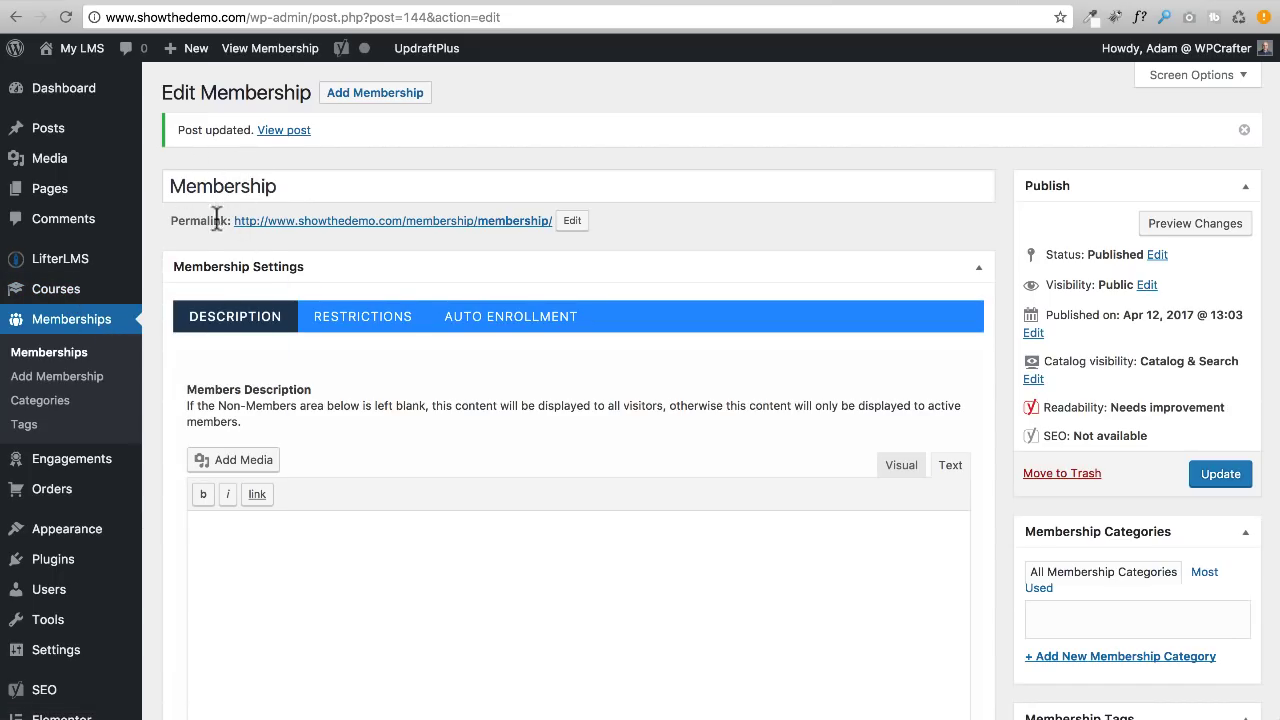
left_click(50, 192)
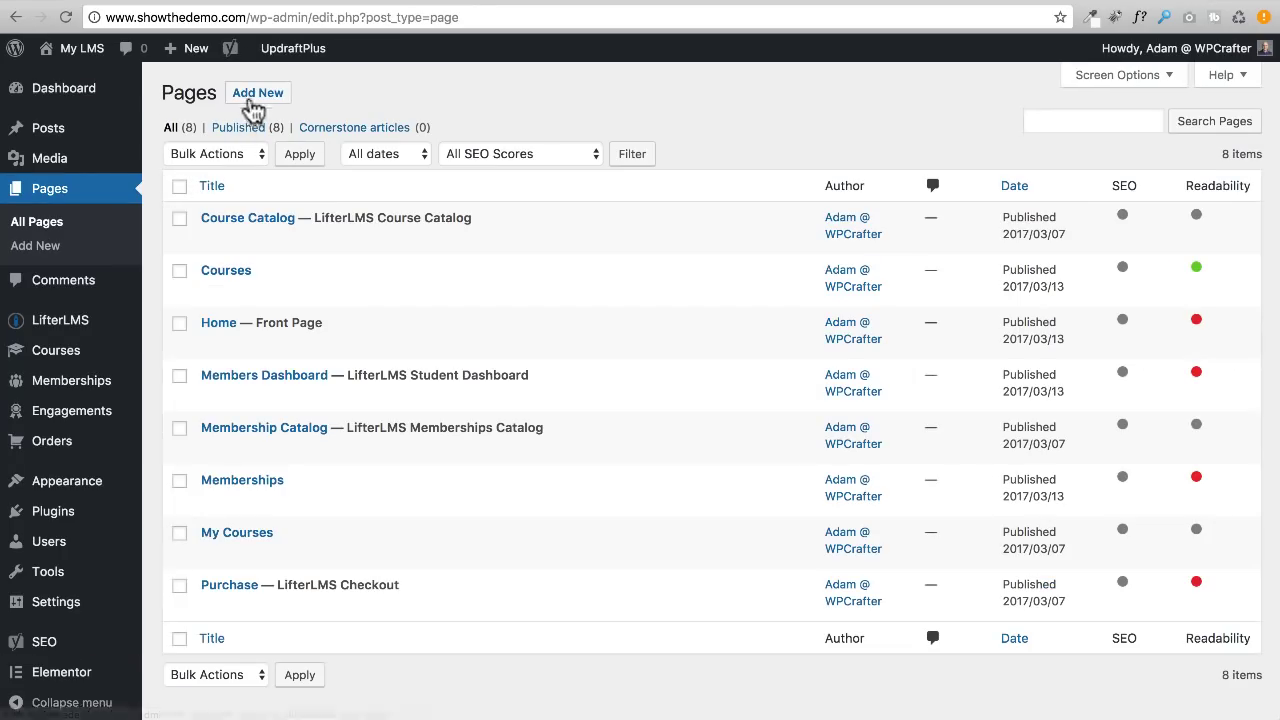
left_click(256, 93)
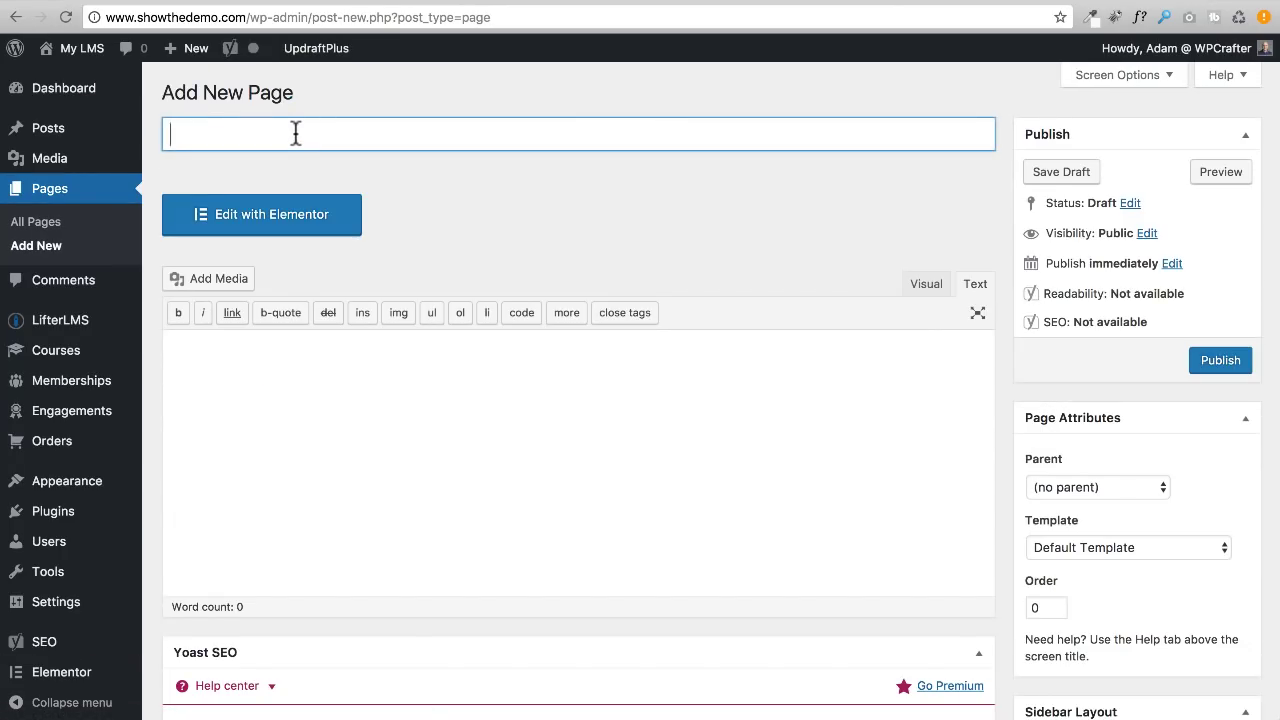
type("Join The Membership")
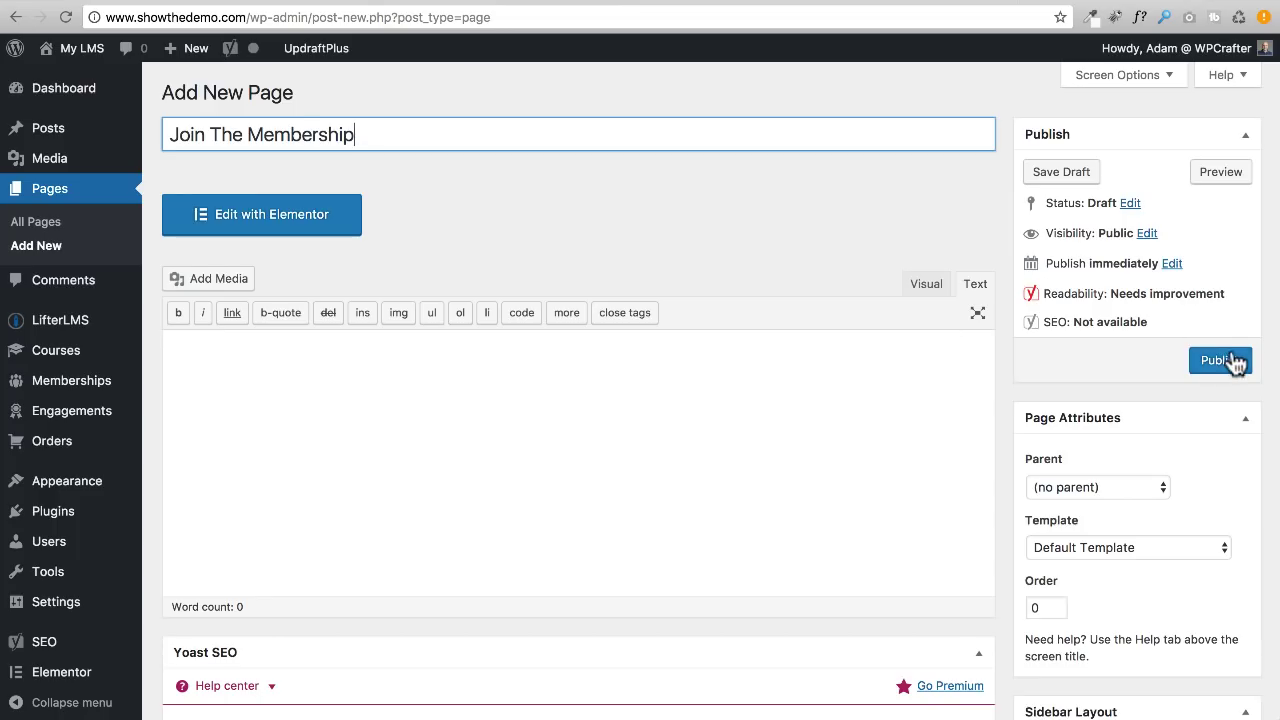
Assign the FW Fullwidth No Header Footer template to the new page and publish it
scroll(1100, 410, "down", 3)
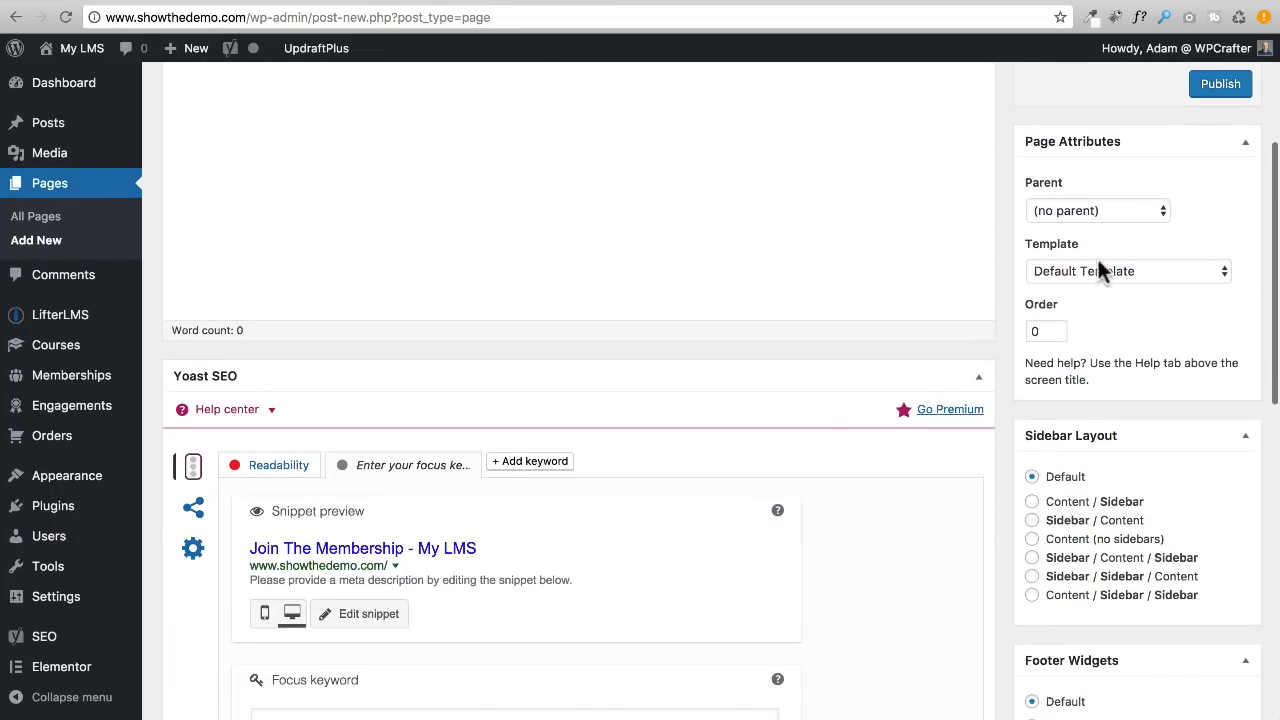
left_click(1066, 272)
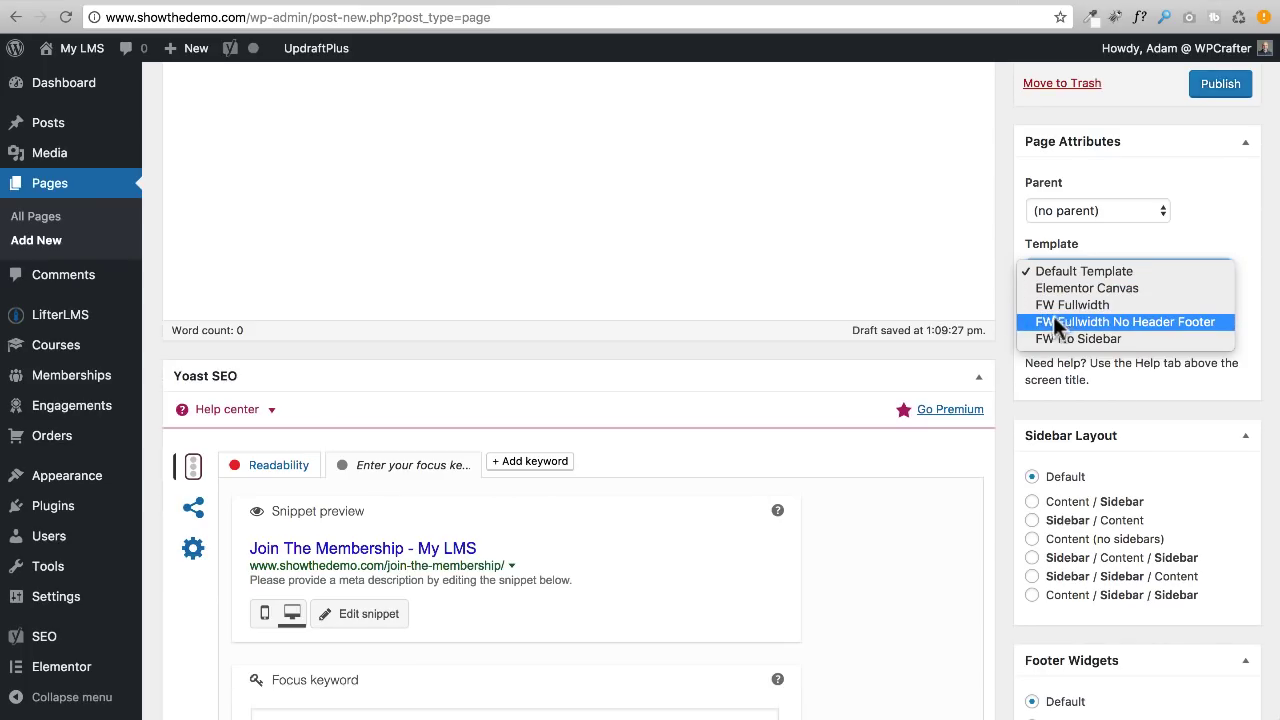
left_click(1159, 319)
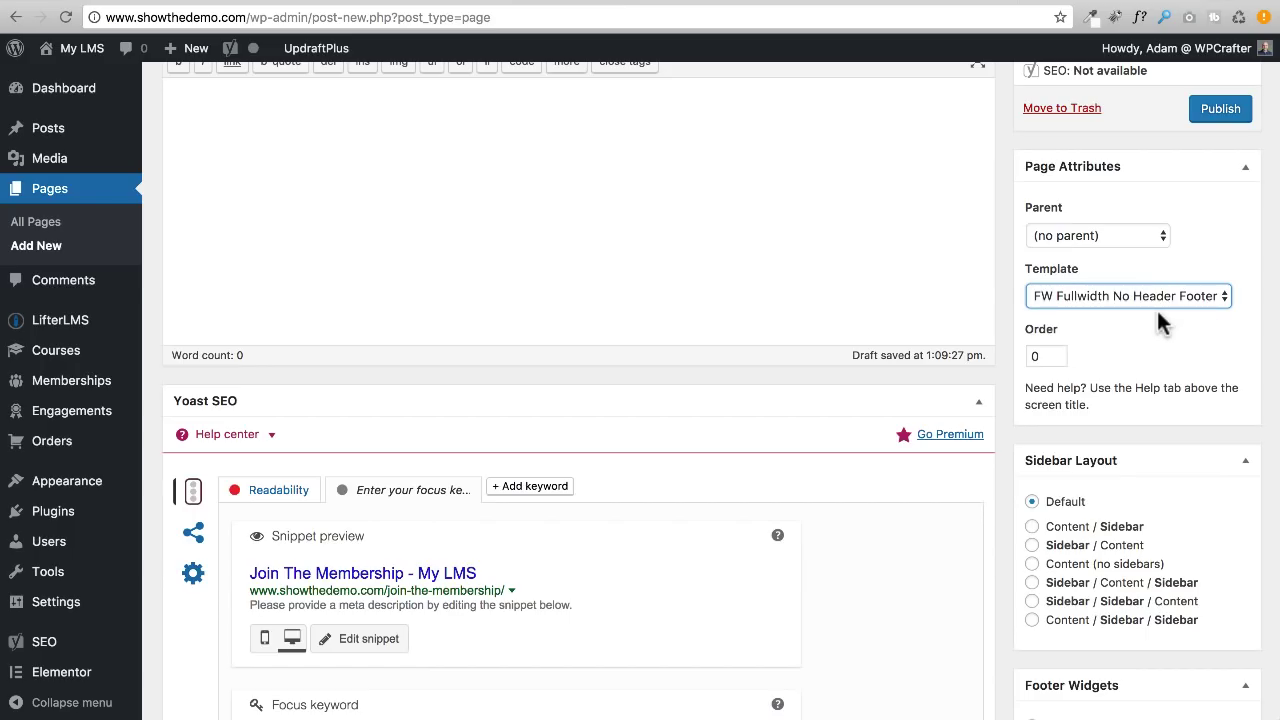
scroll(1156, 306, "up", 3)
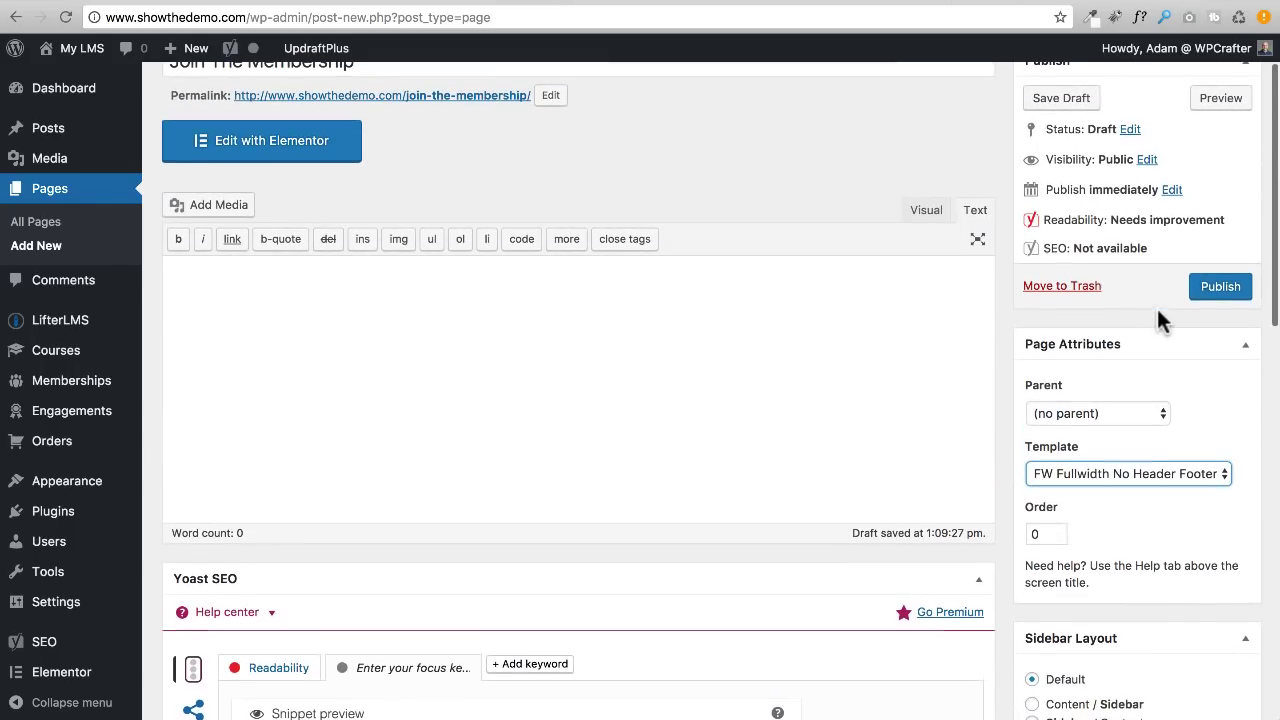
left_click(1220, 288)
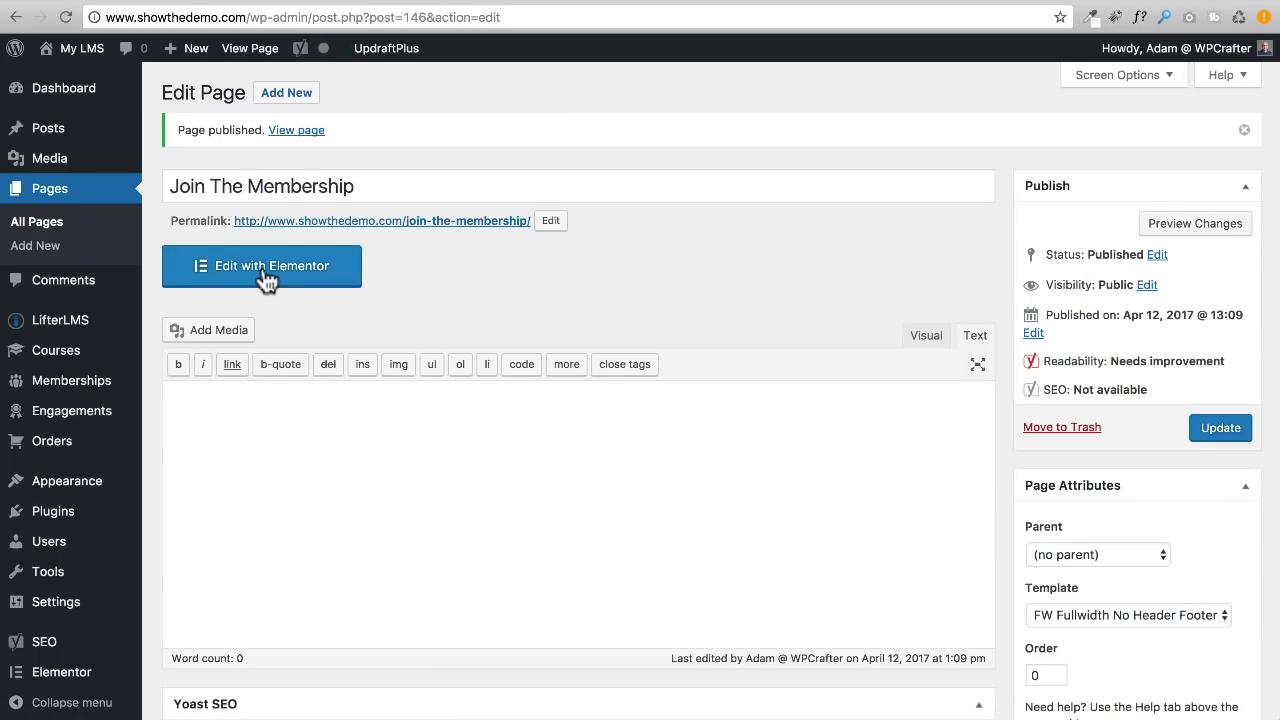
Open the page in Elementor and insert the predesigned "Pricing – App" template from the library
left_click(267, 278)
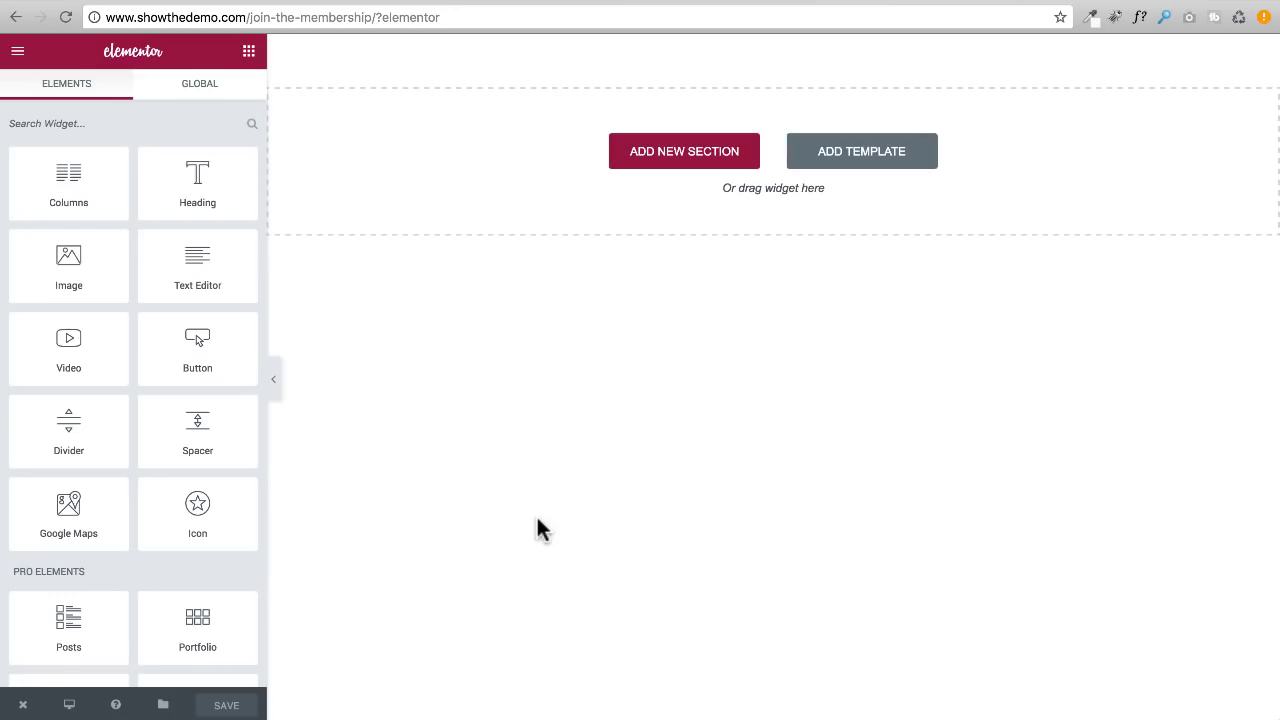
left_click(862, 158)
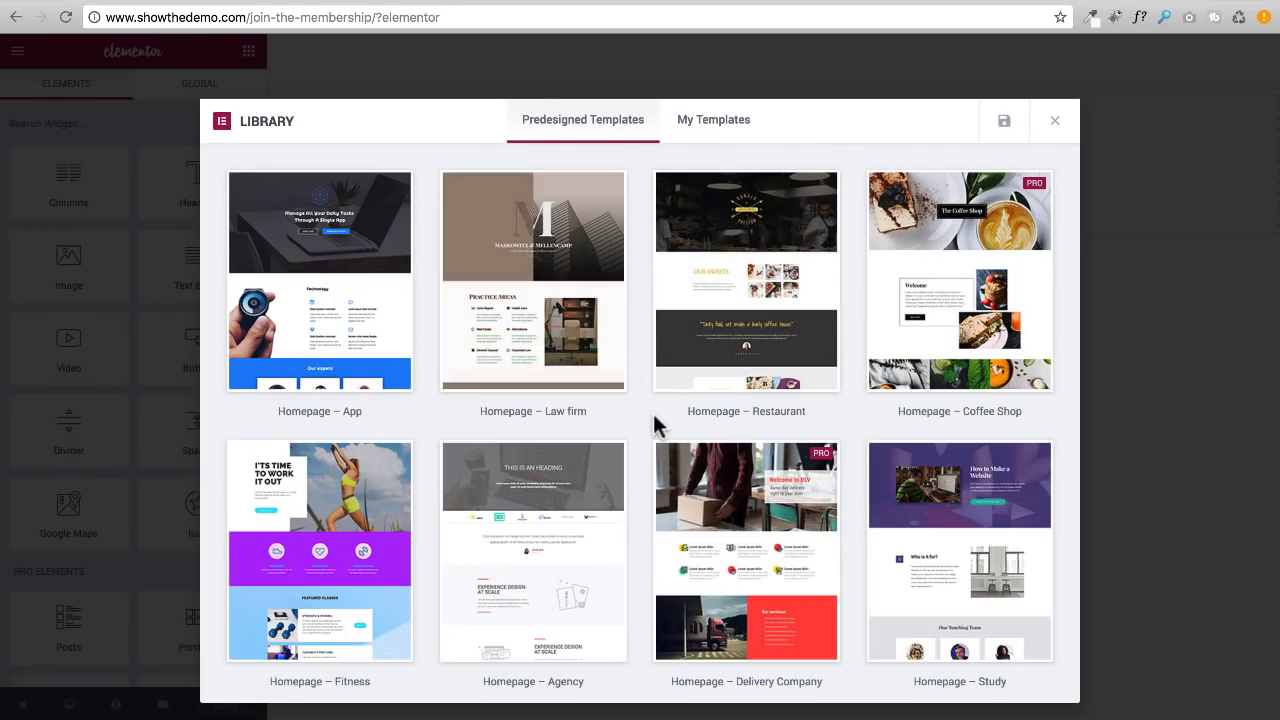
scroll(657, 405, "down", 2)
scroll(657, 405, "down", 3)
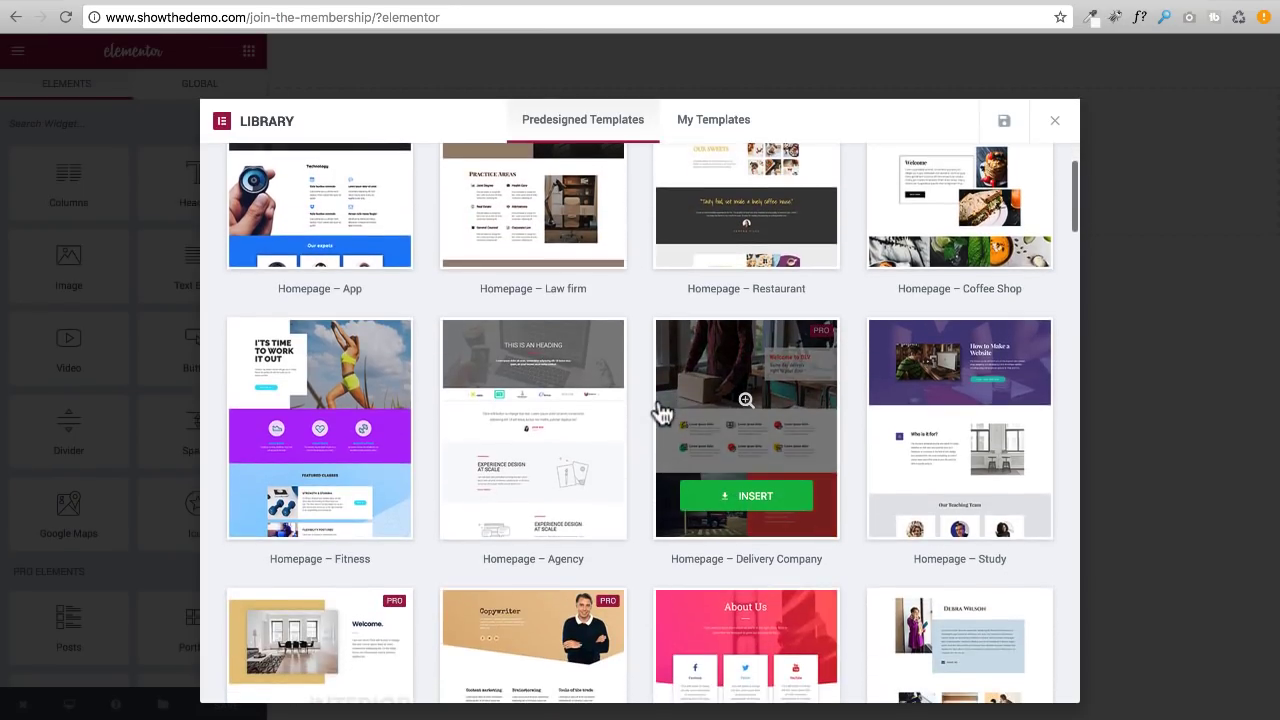
scroll(612, 425, "down", 8)
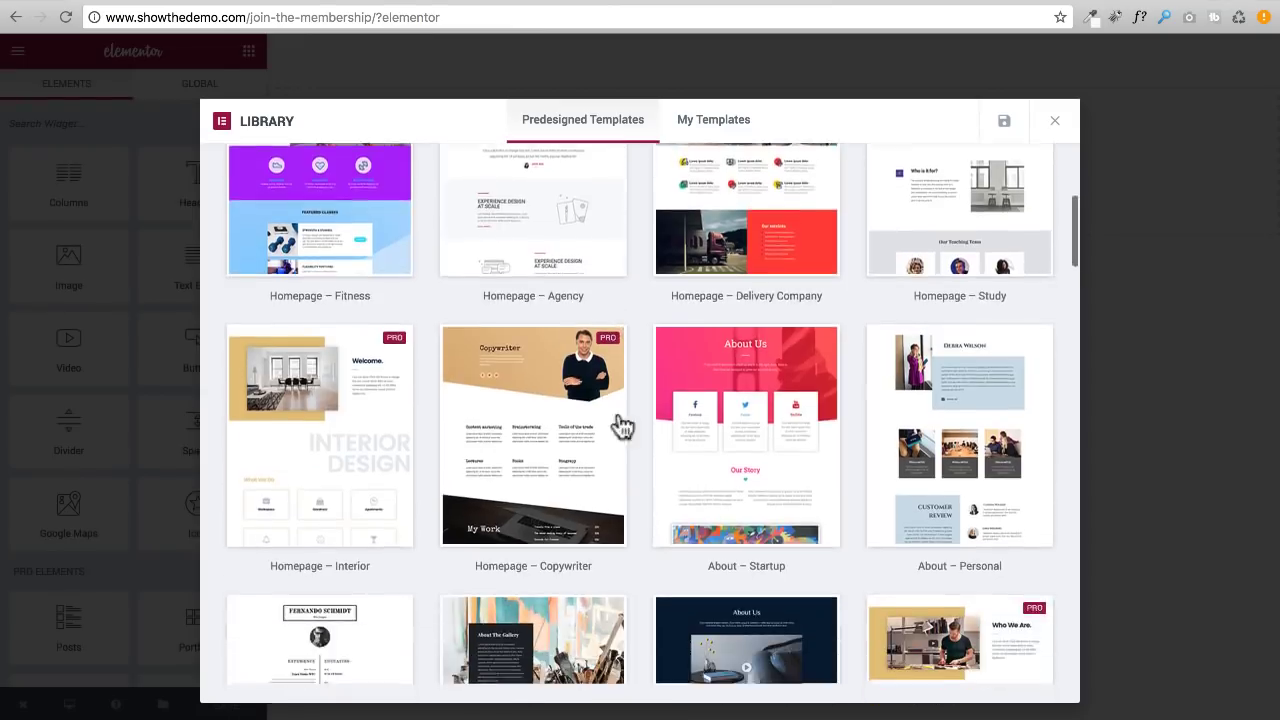
scroll(629, 405, "down", 2)
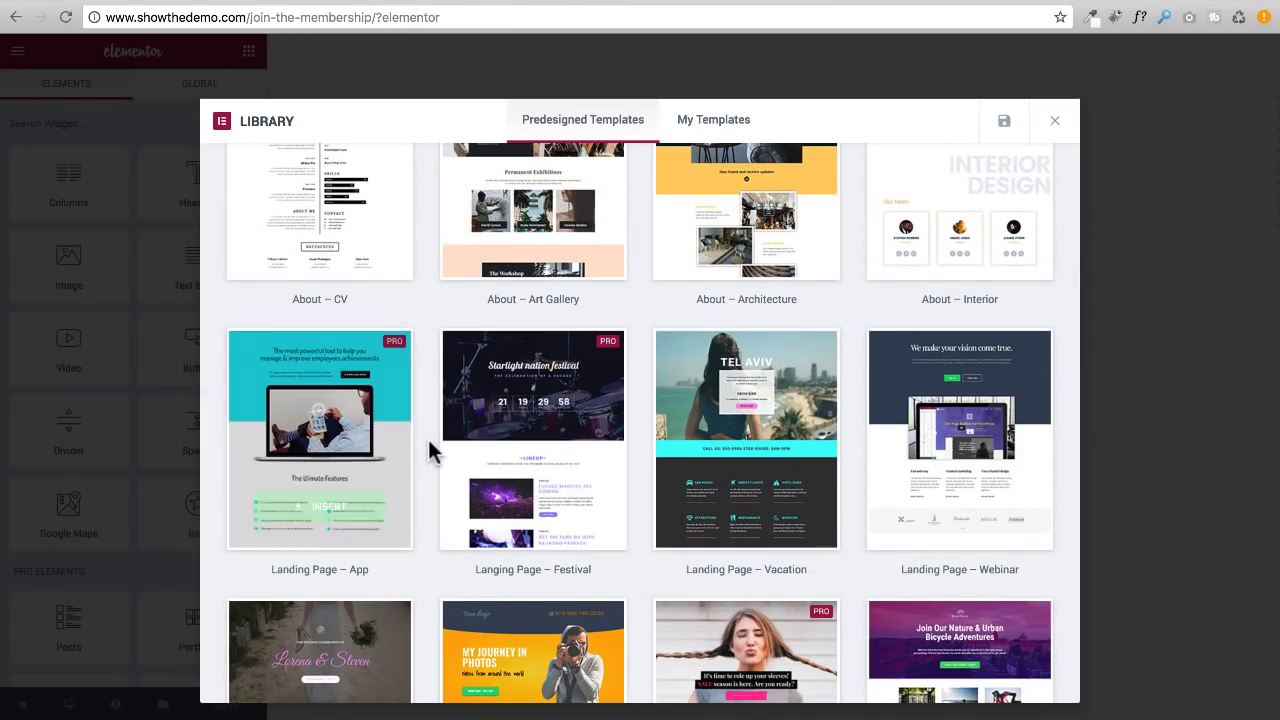
scroll(428, 445, "down", 4)
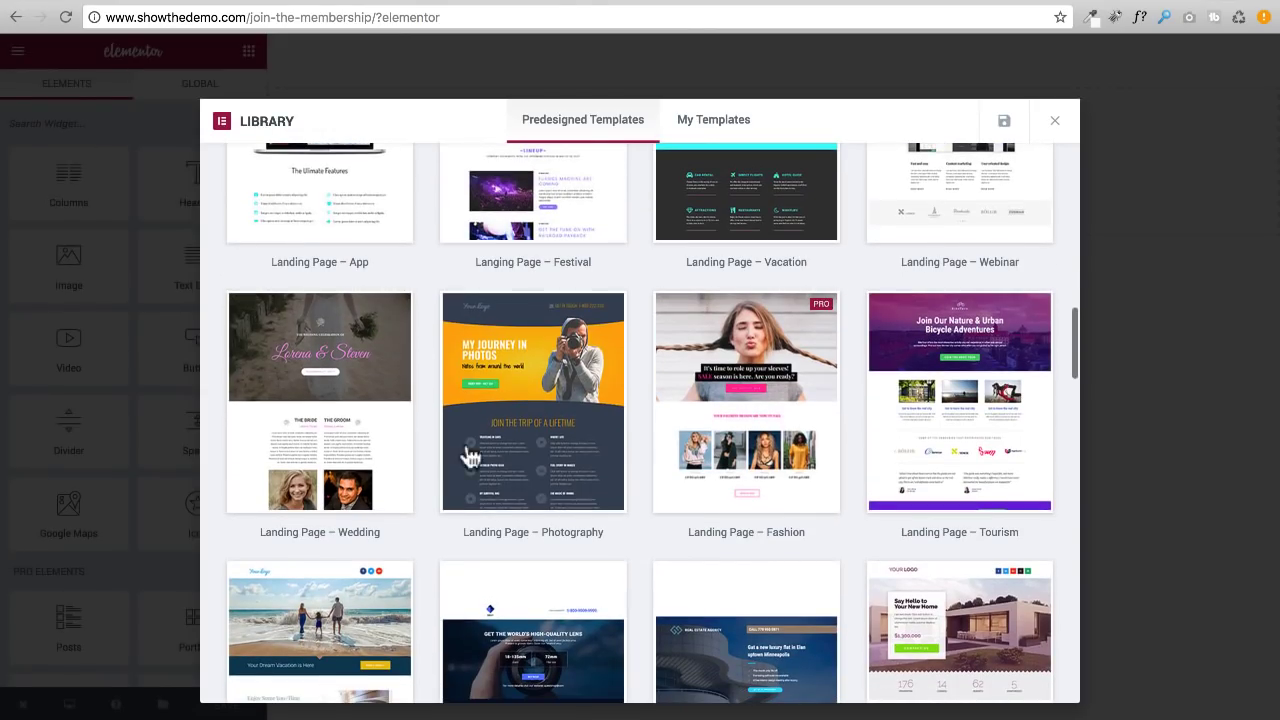
mouse_move(470, 450)
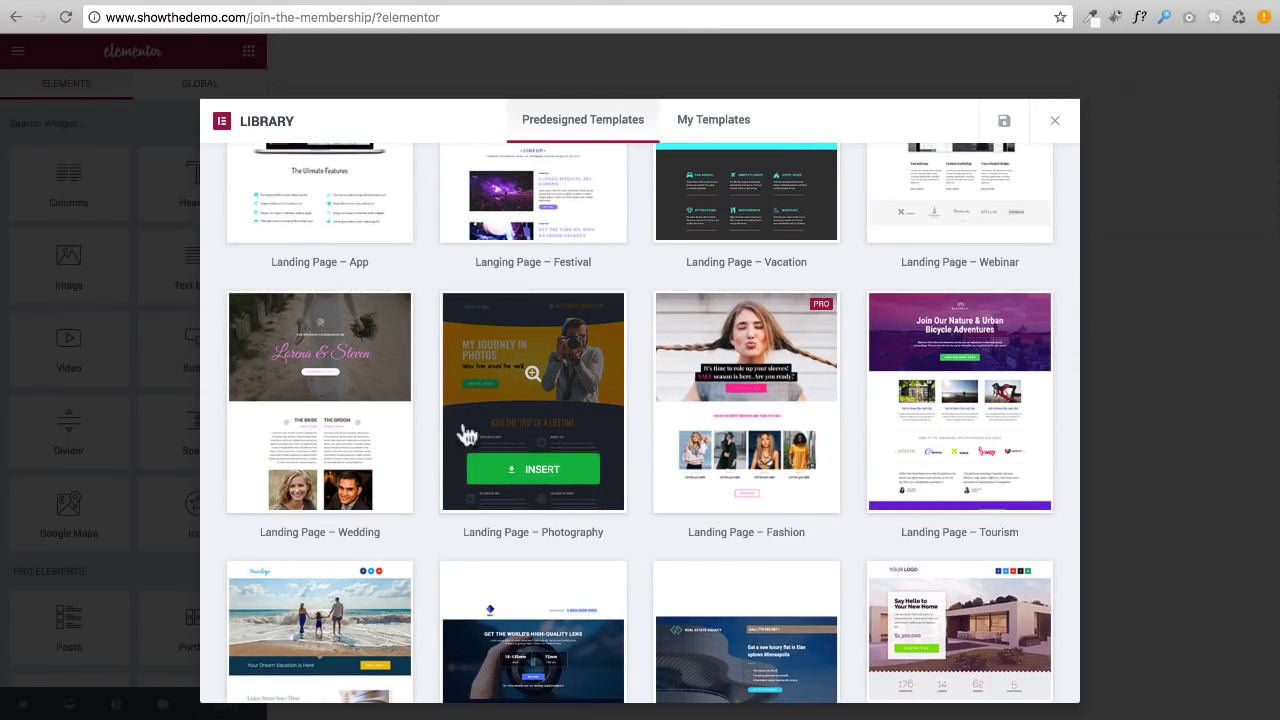
scroll(494, 457, "down", 10)
scroll(491, 443, "down", 2)
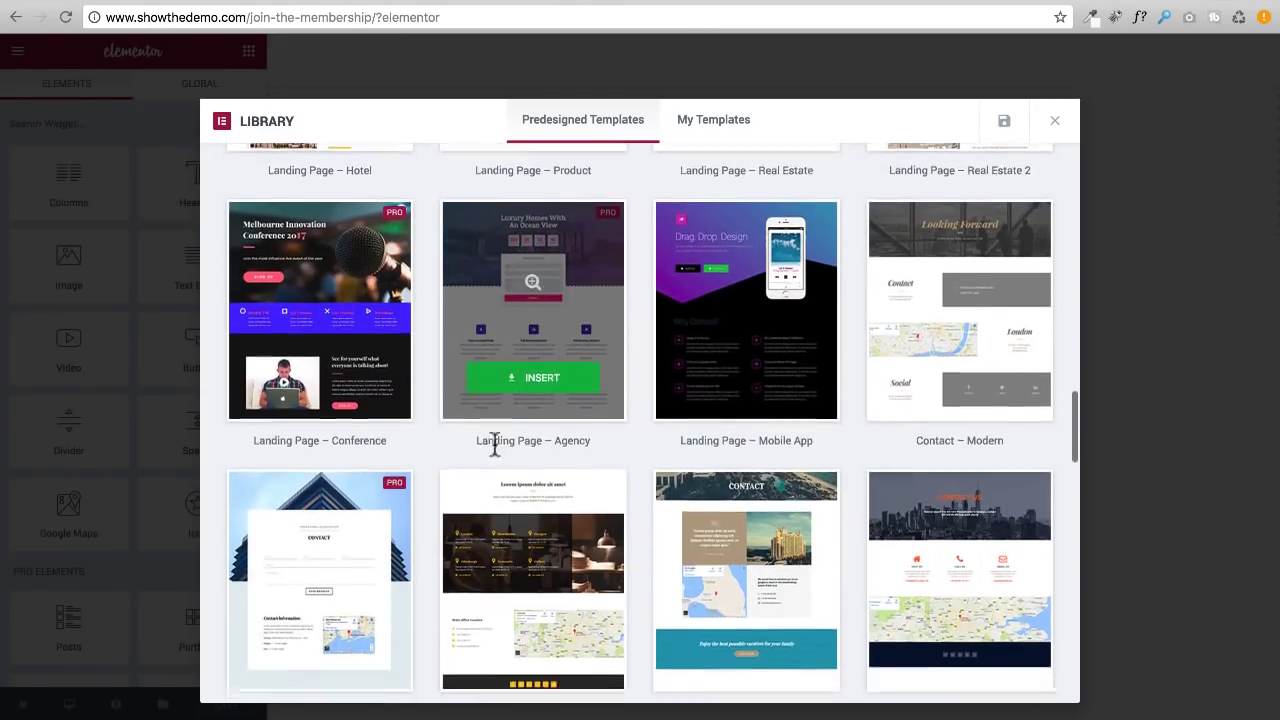
scroll(437, 451, "down", 2)
scroll(433, 445, "down", 5)
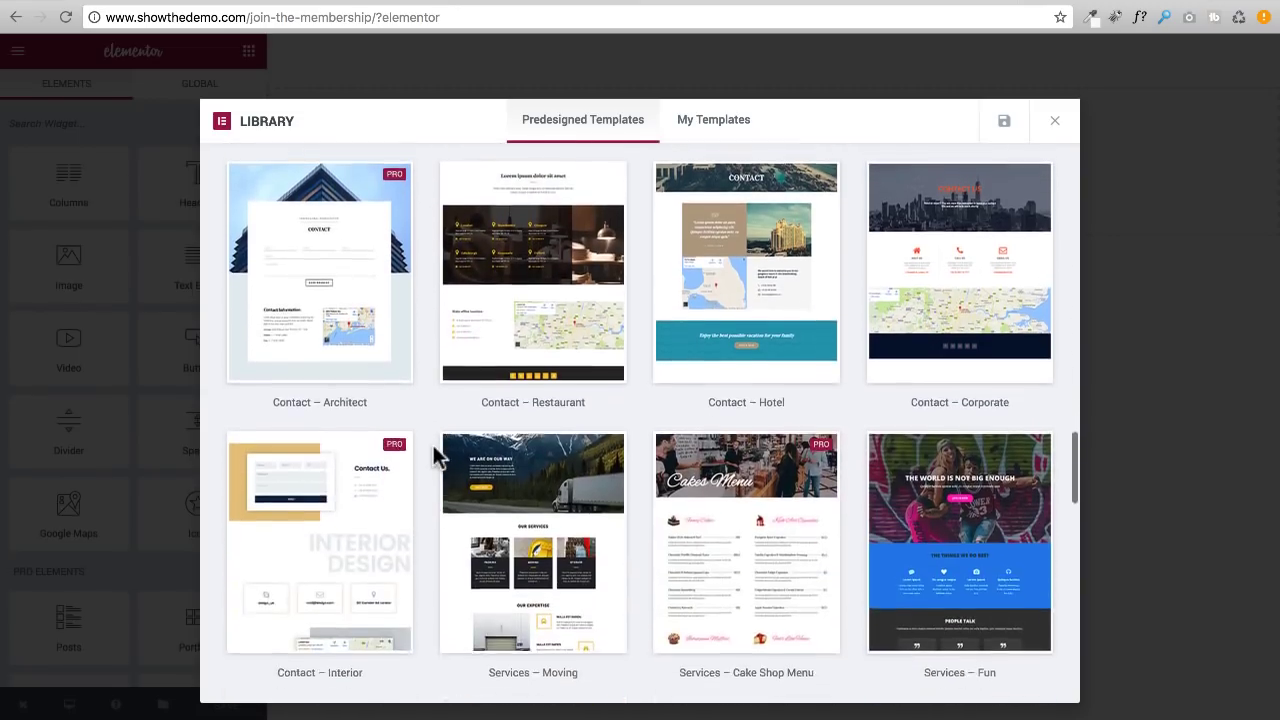
scroll(434, 456, "up", 6)
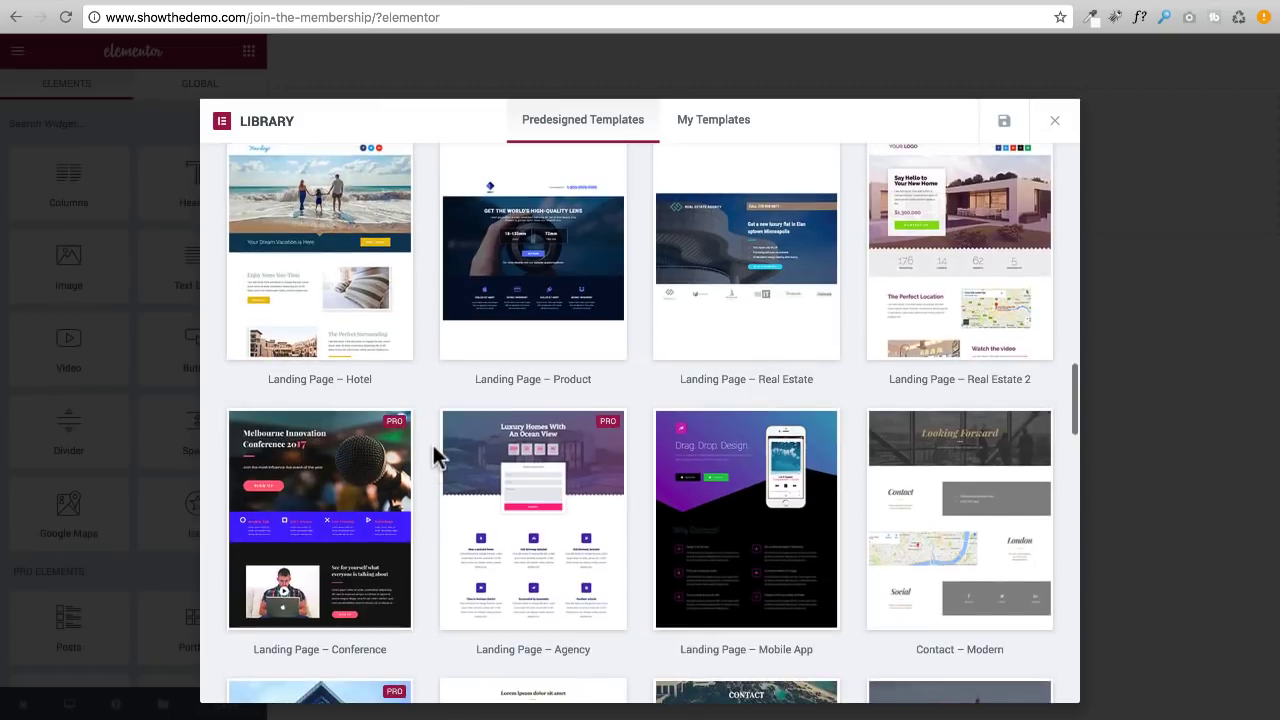
scroll(433, 445, "down", 7)
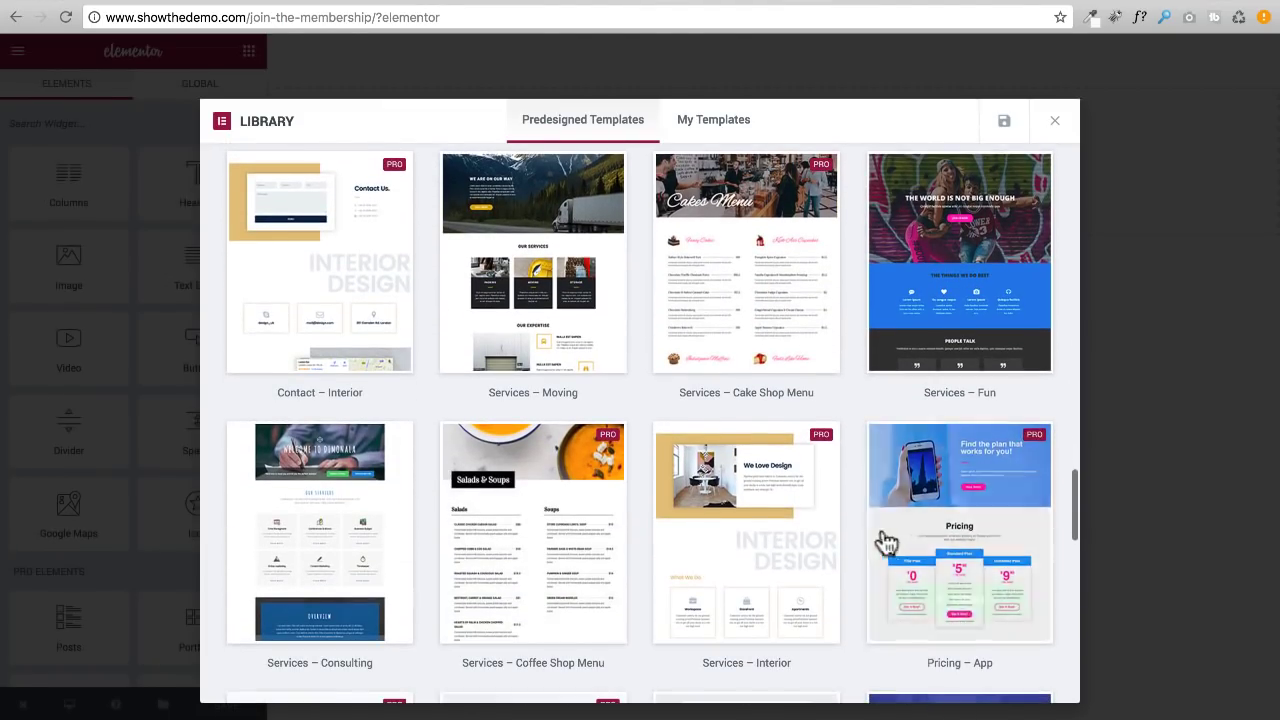
scroll(935, 540, "down", 2)
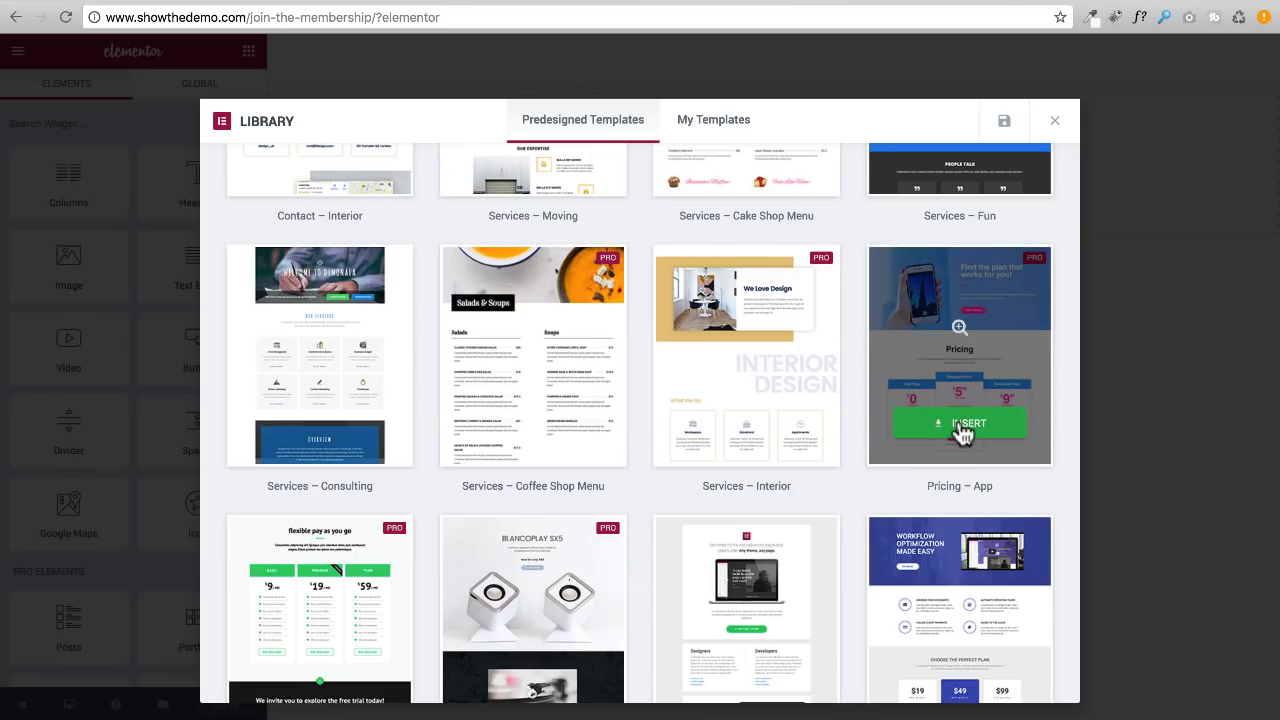
left_click(992, 421)
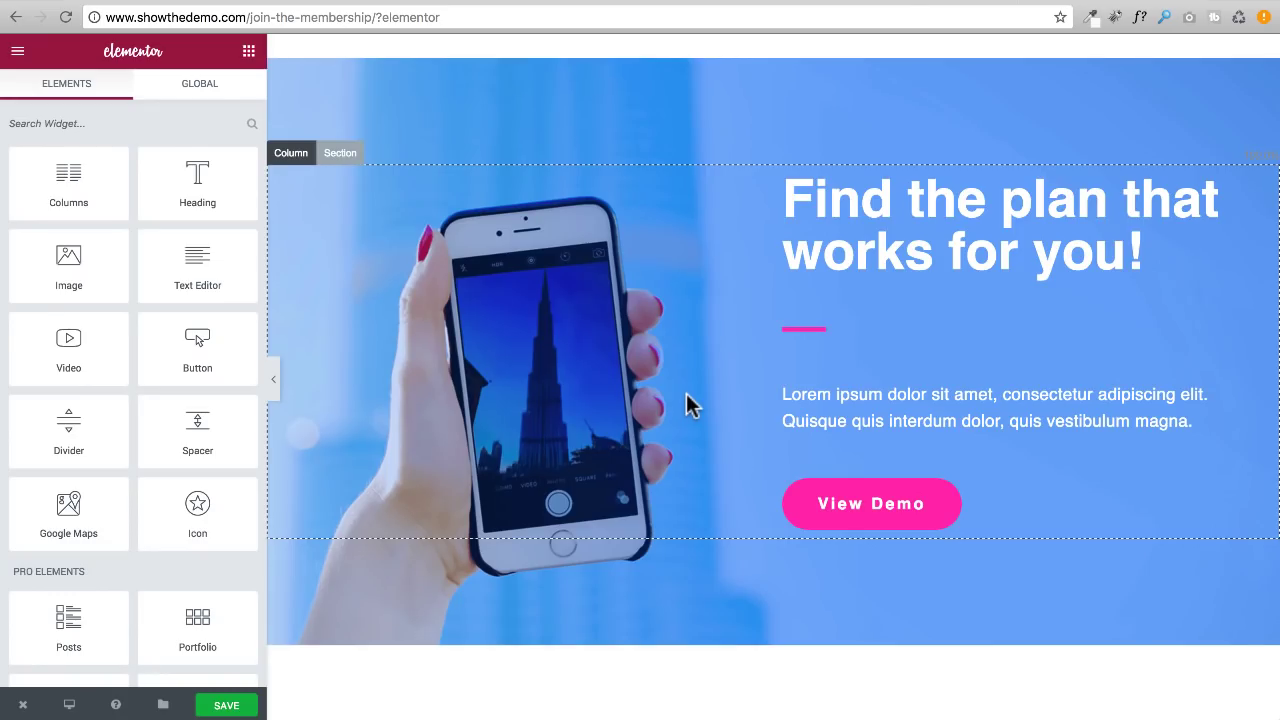
scroll(686, 394, "down", 7)
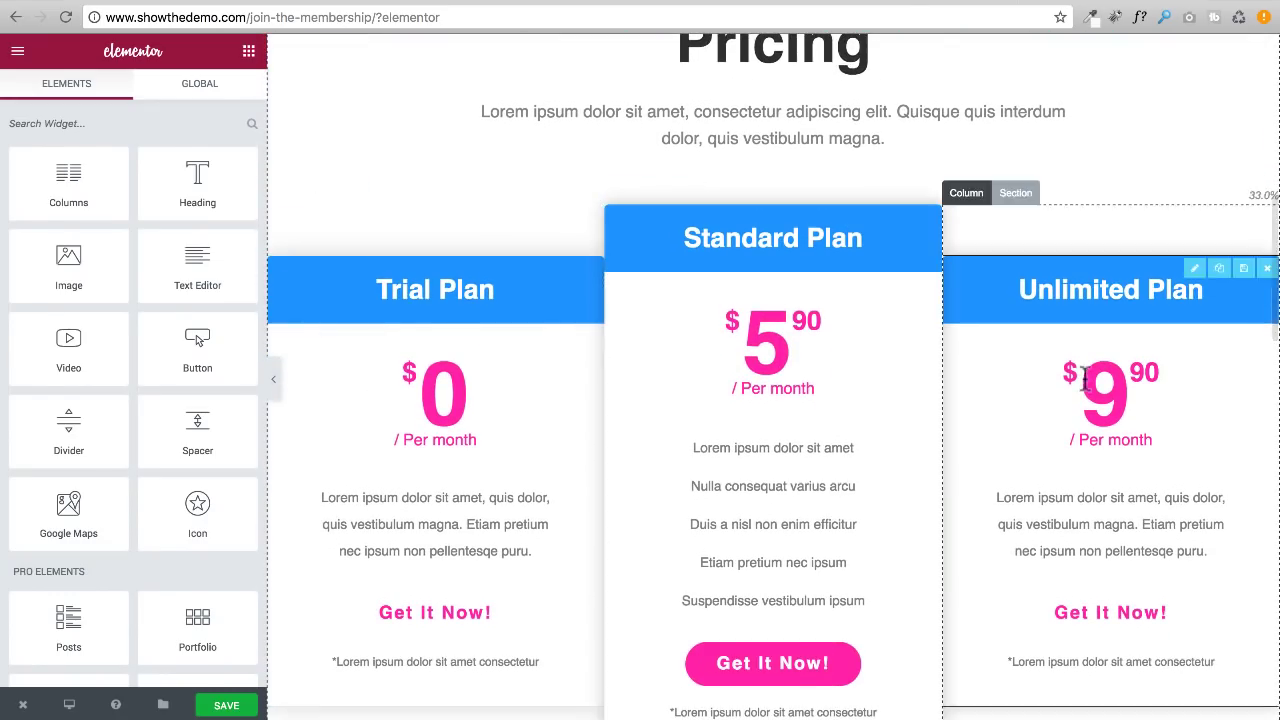
scroll(801, 382, "down", 10)
scroll(787, 378, "down", 5)
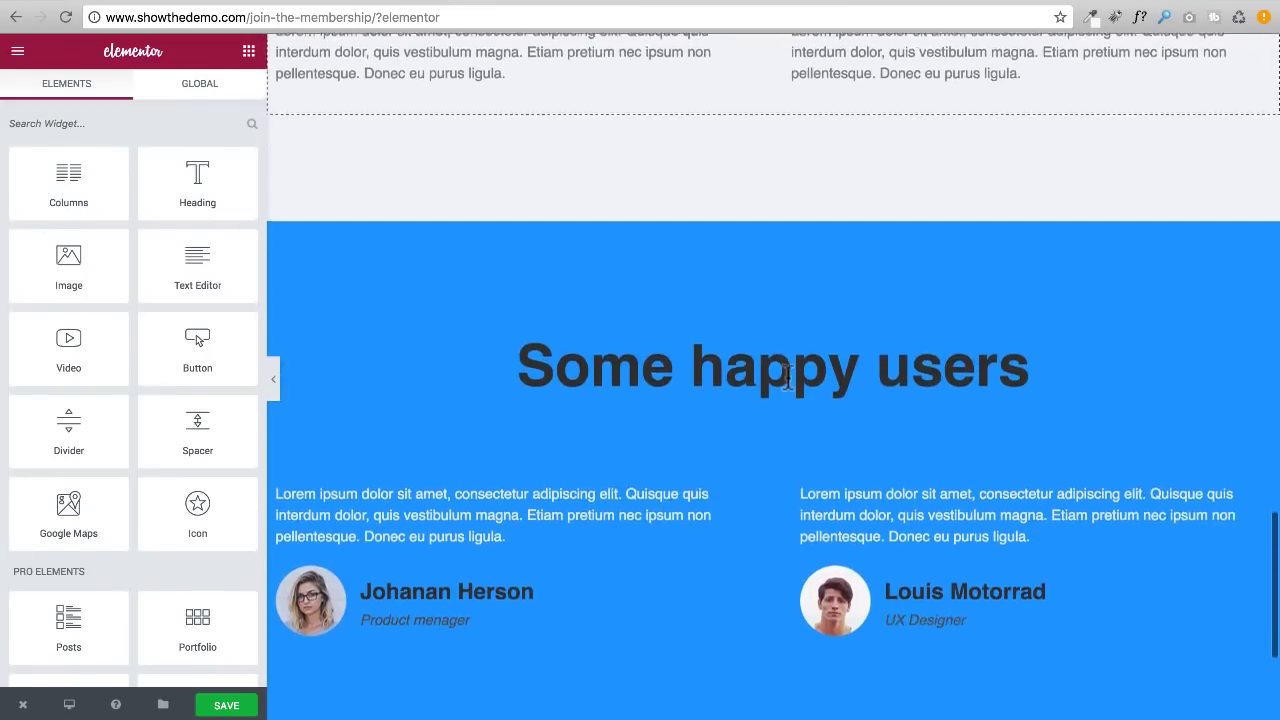
scroll(786, 374, "up", 20)
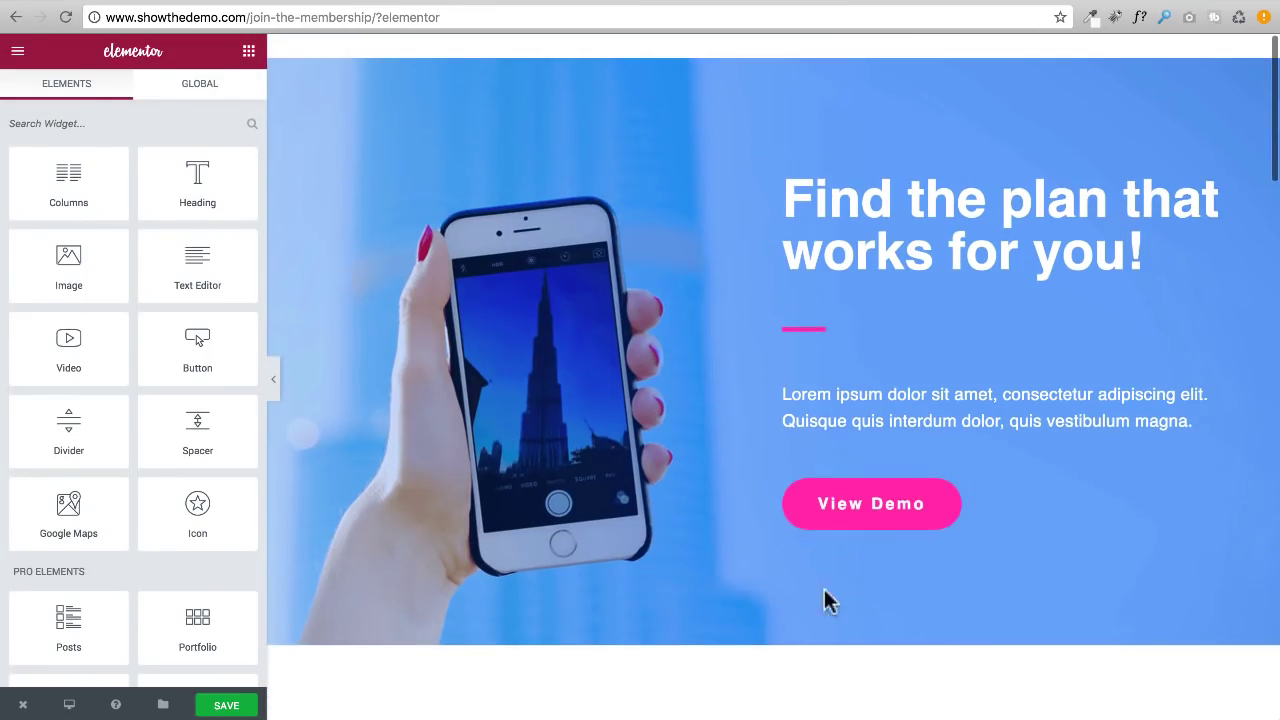
left_click(890, 510)
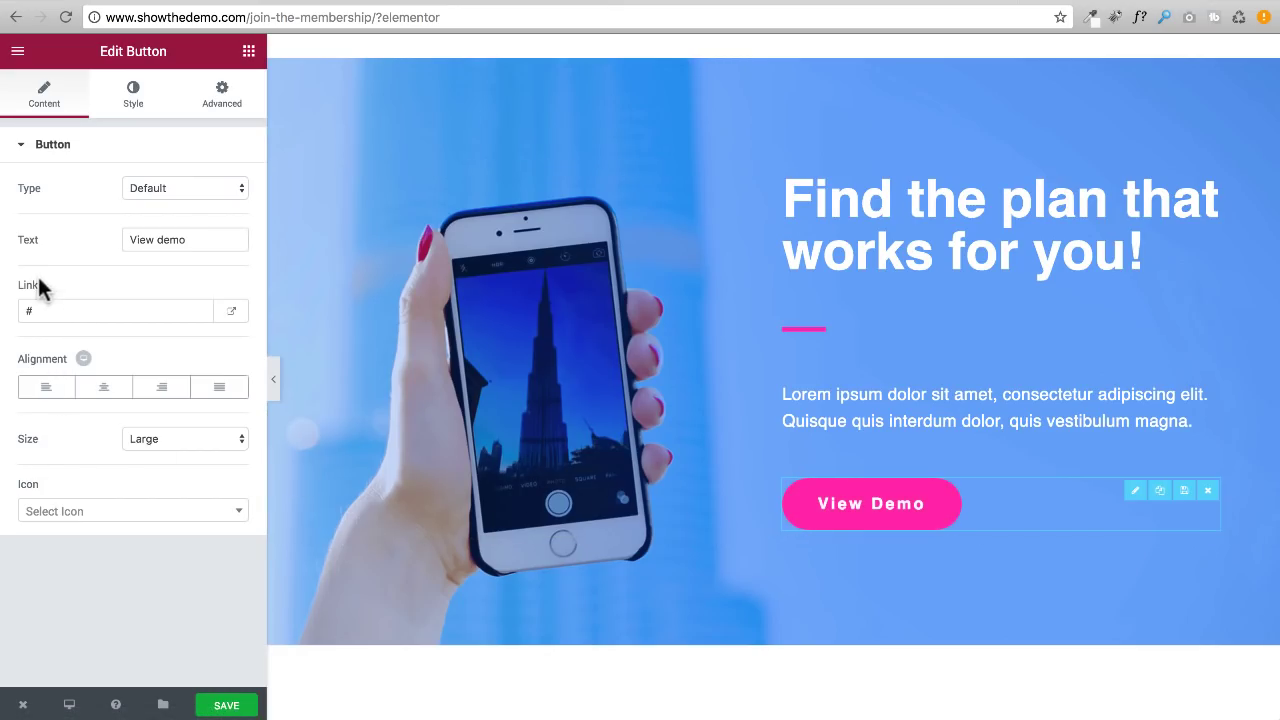
double_click(27, 310)
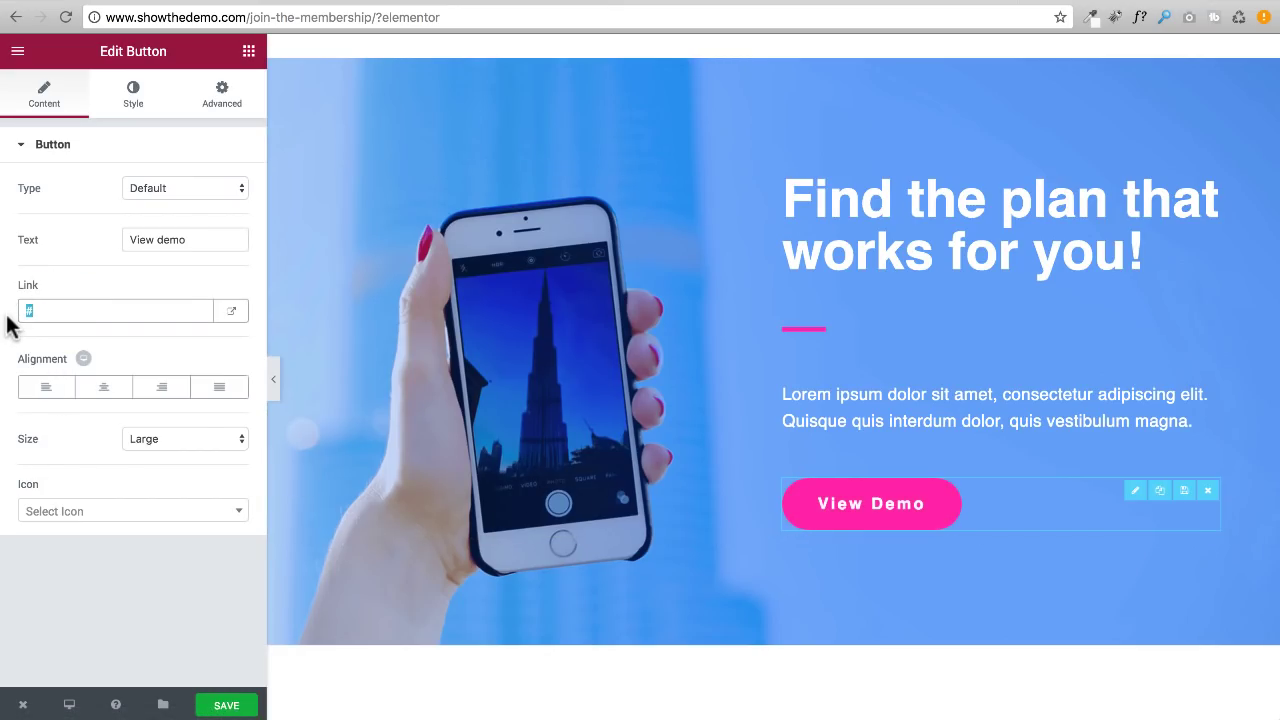
key("super+v")
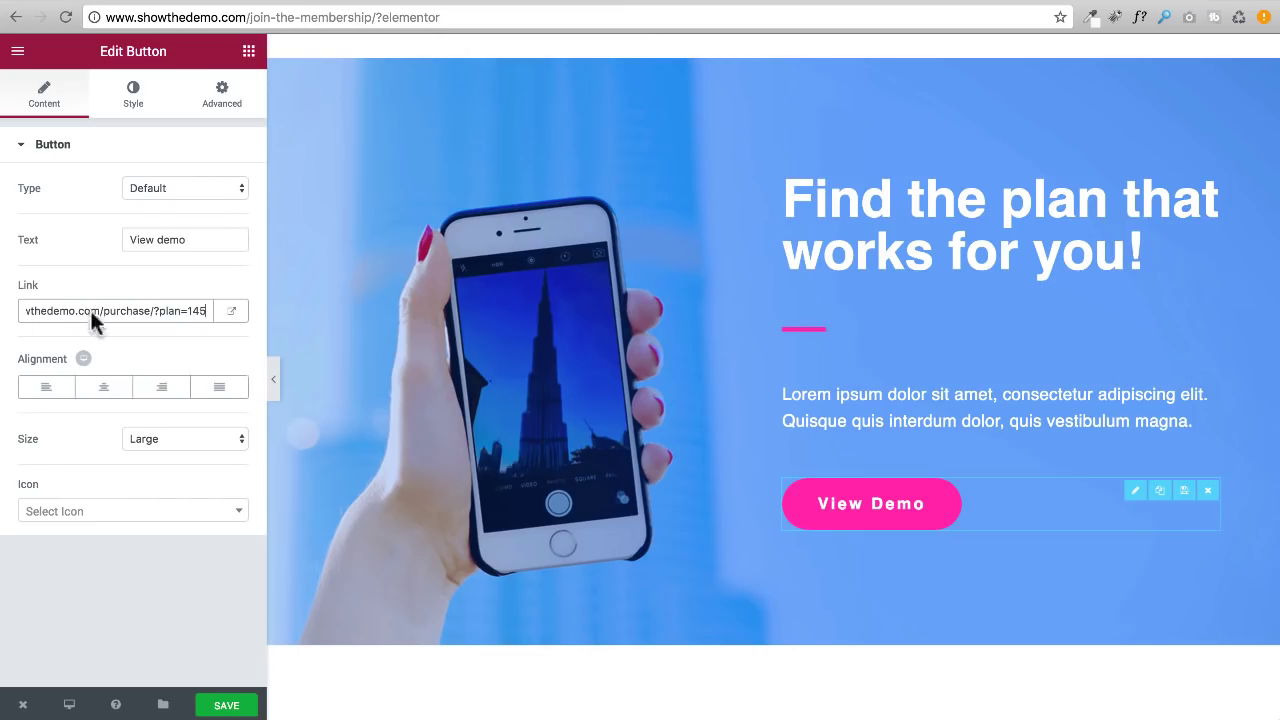
left_click(229, 705)
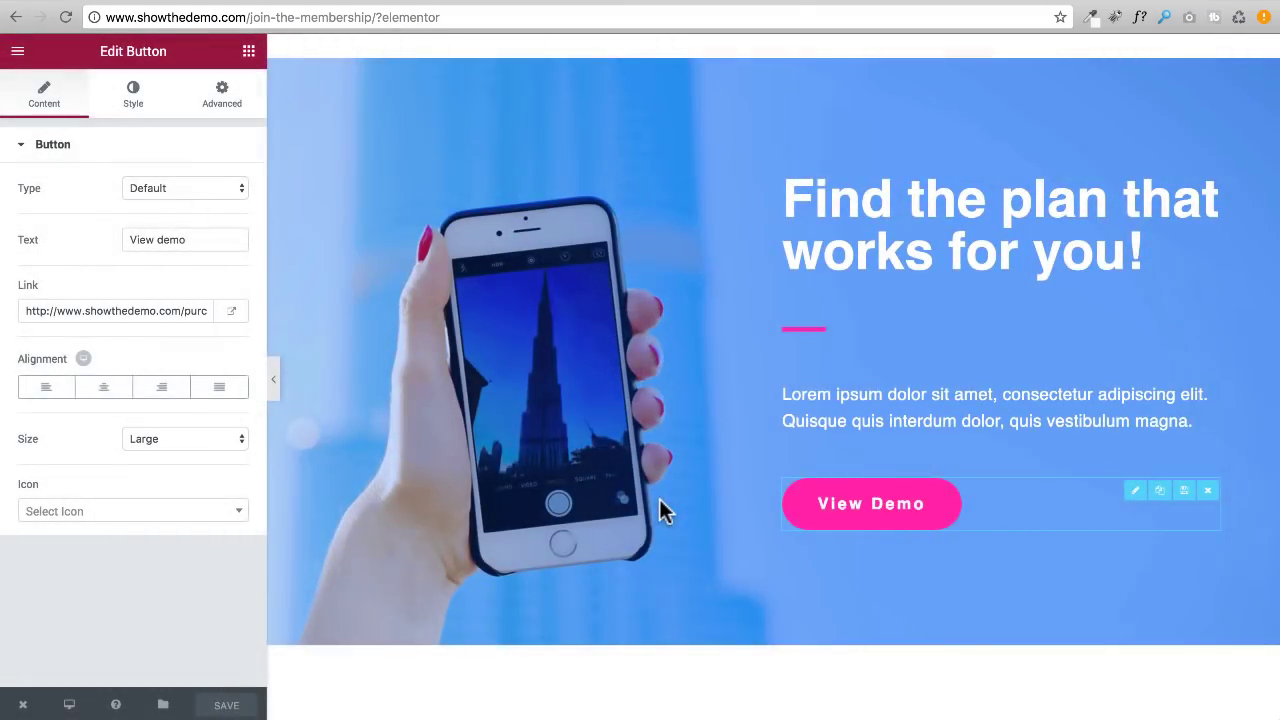
scroll(659, 500, "down", 10)
scroll(670, 530, "down", 1)
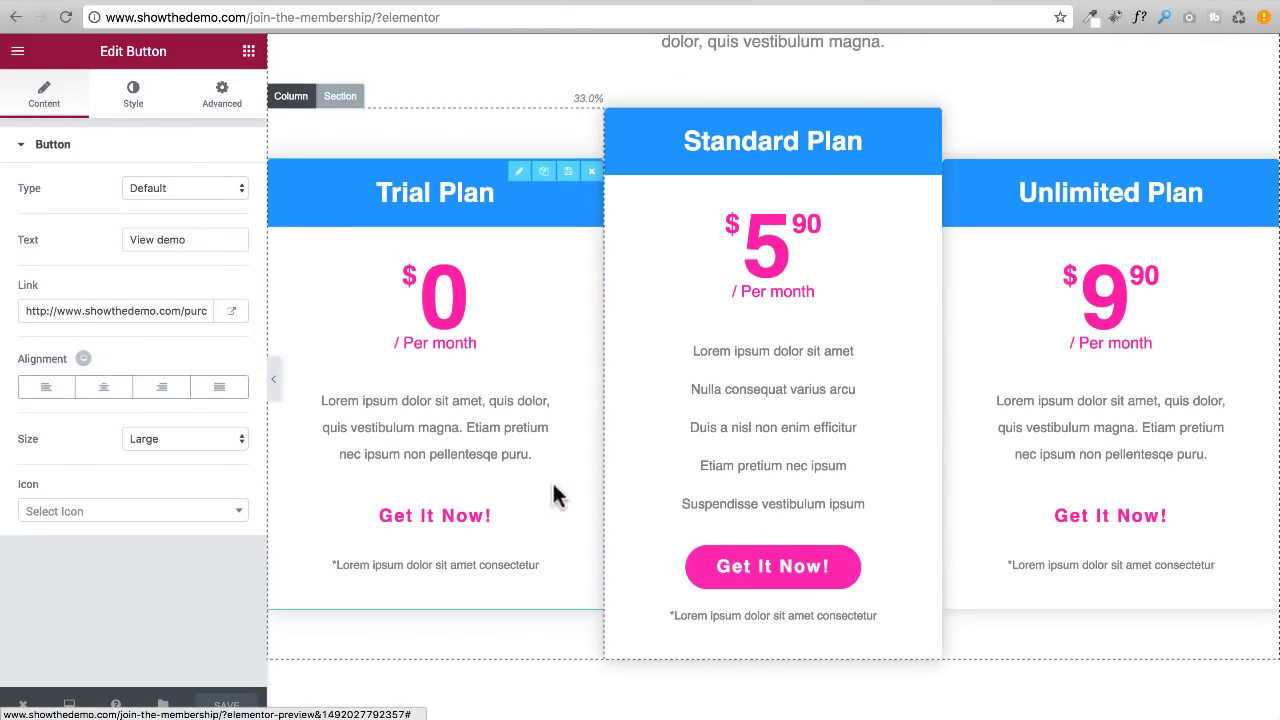
left_click(758, 566)
left_click(752, 572)
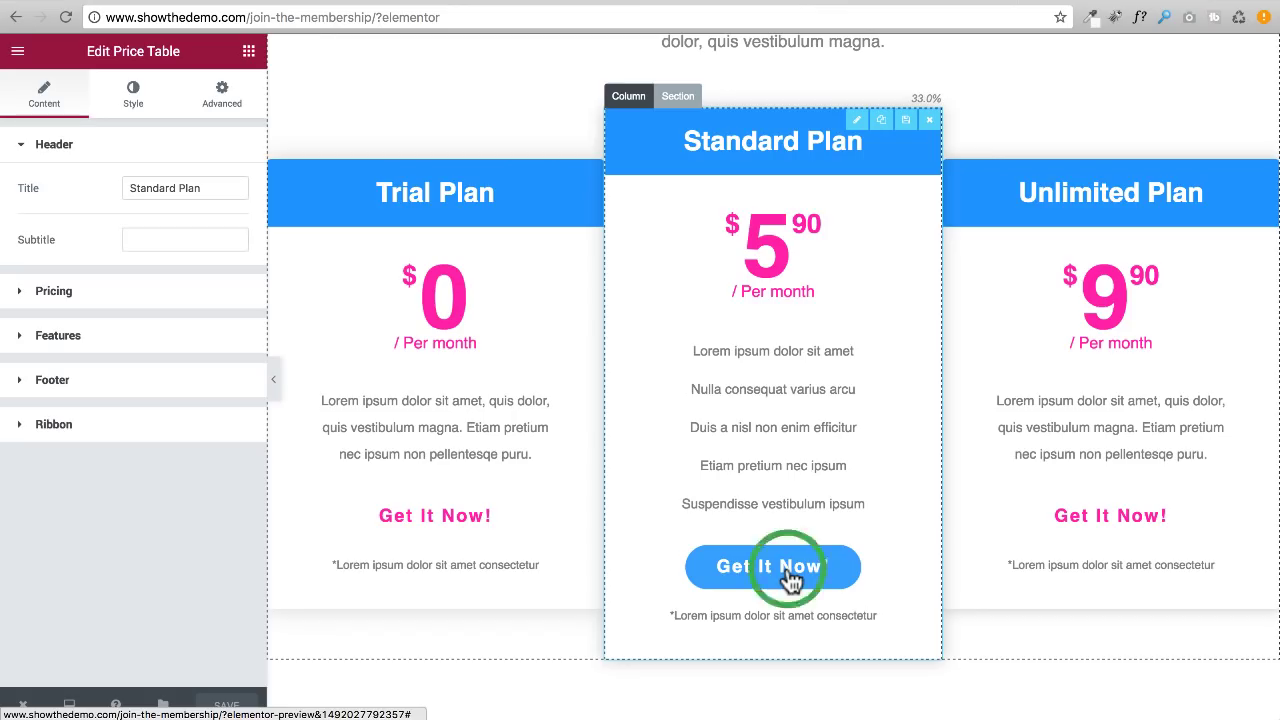
left_click(750, 570)
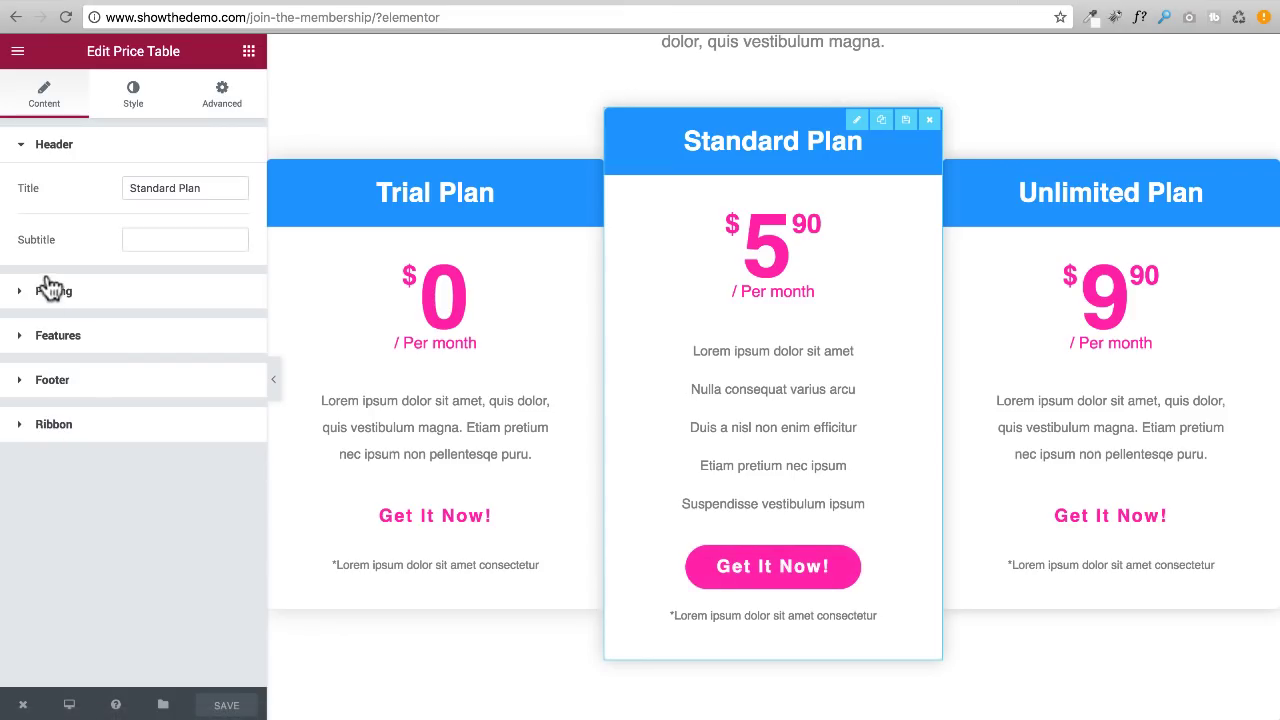
left_click(25, 384)
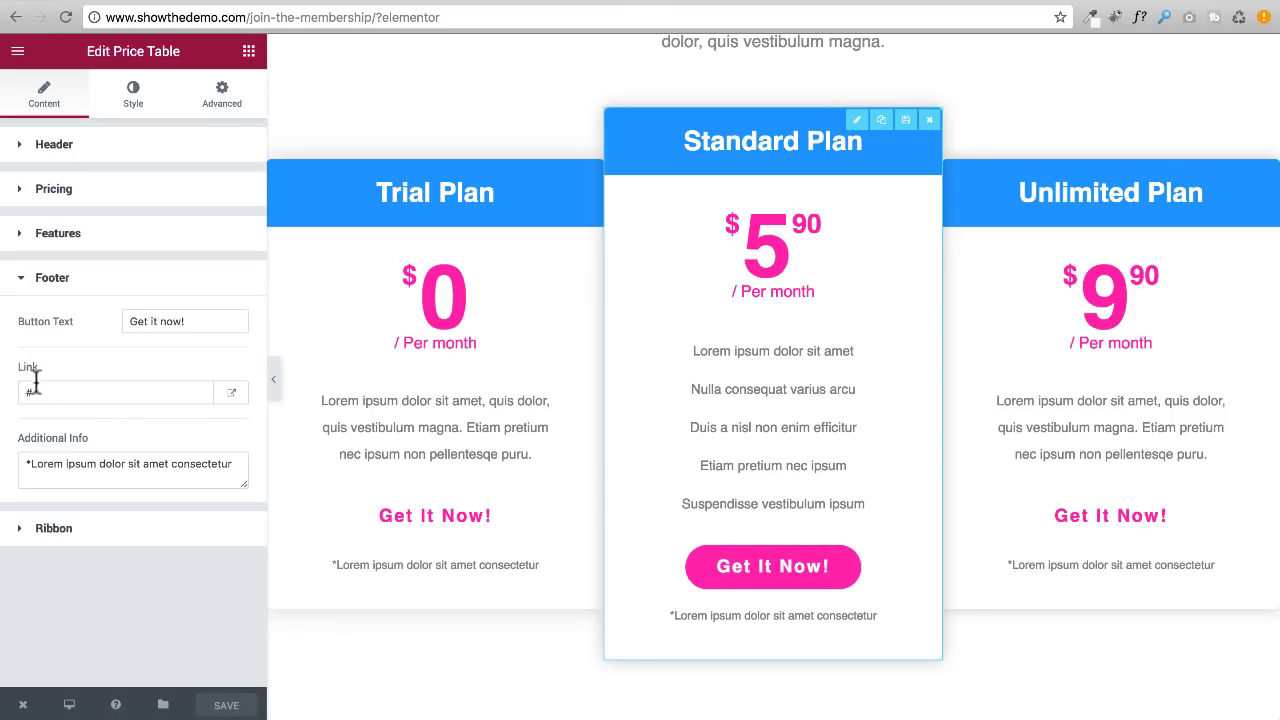
double_click(29, 392)
key("ctrl+v")
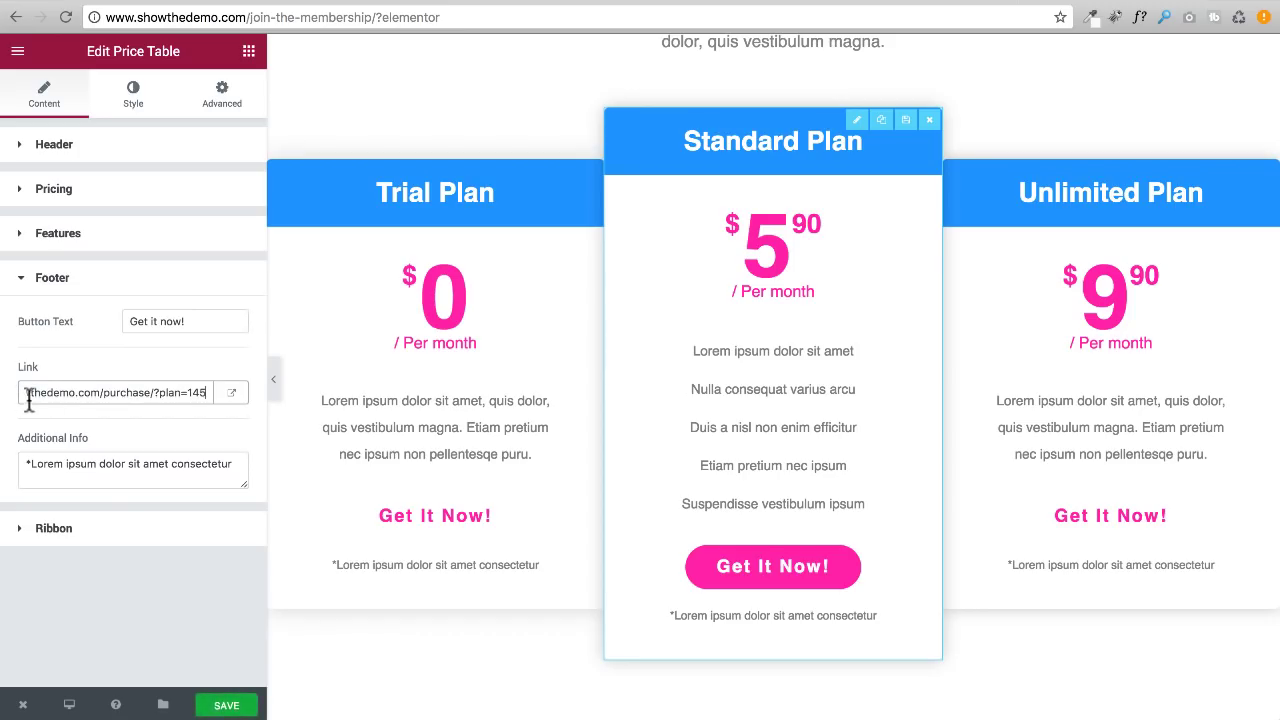
left_click(246, 705)
Review the rest of the sales page in the editor, then view the live page and look through it
scroll(594, 505, "down", 3)
scroll(594, 494, "down", 10)
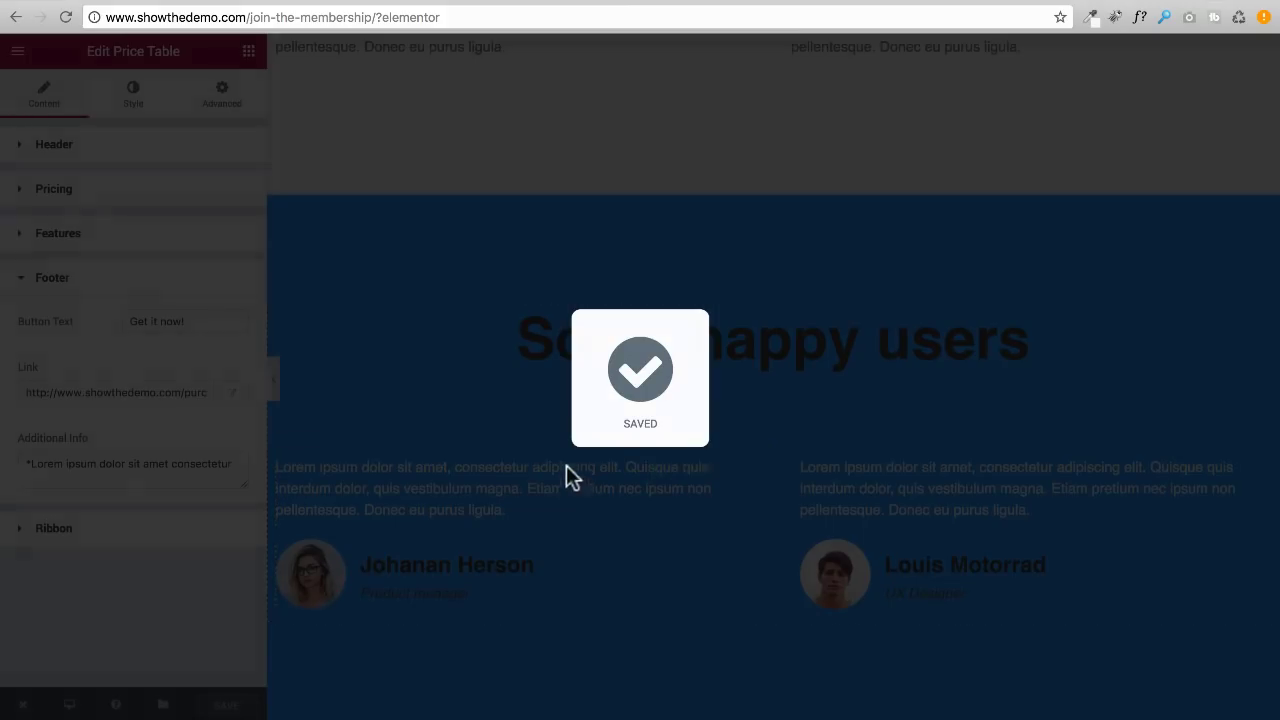
scroll(520, 444, "up", 15)
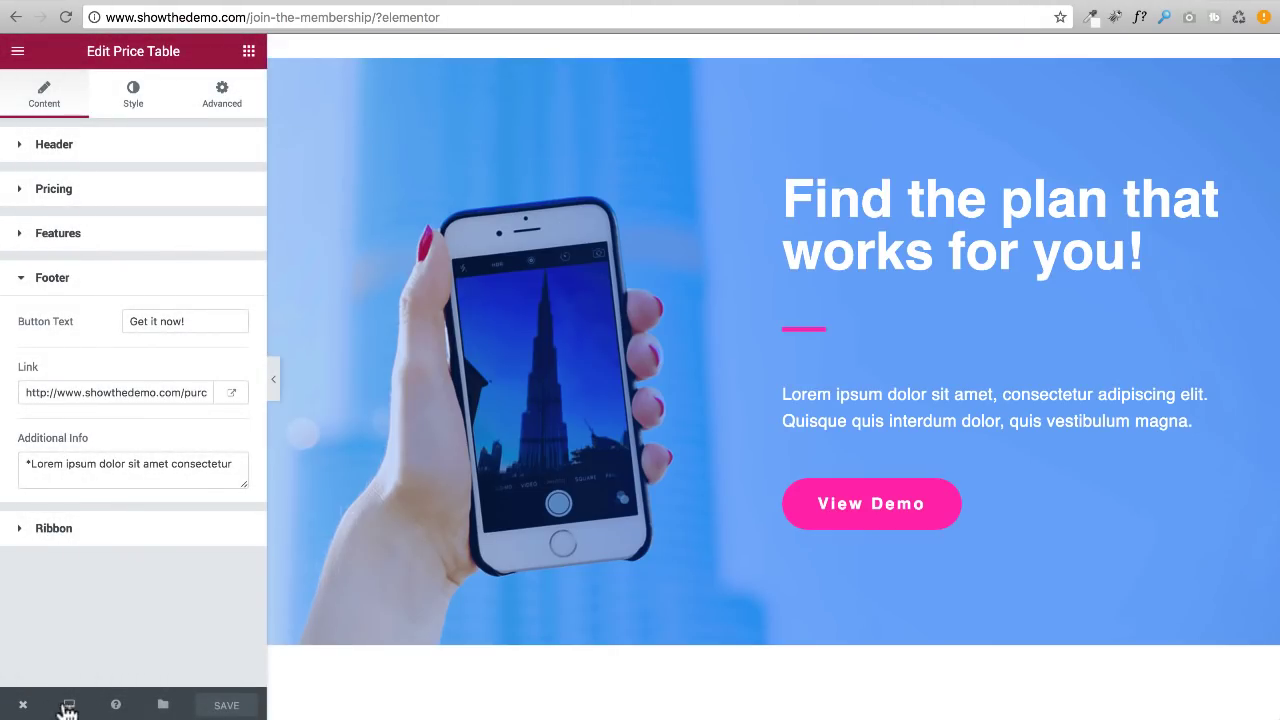
left_click(28, 706)
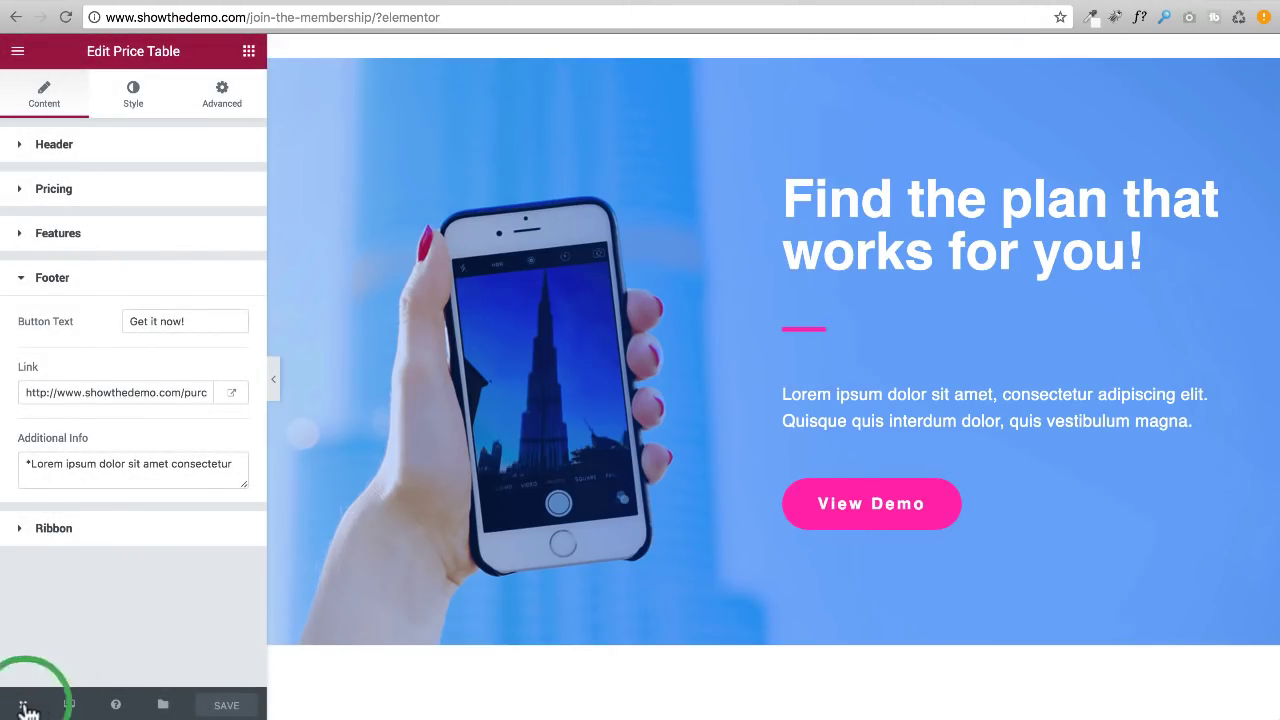
left_click(68, 622)
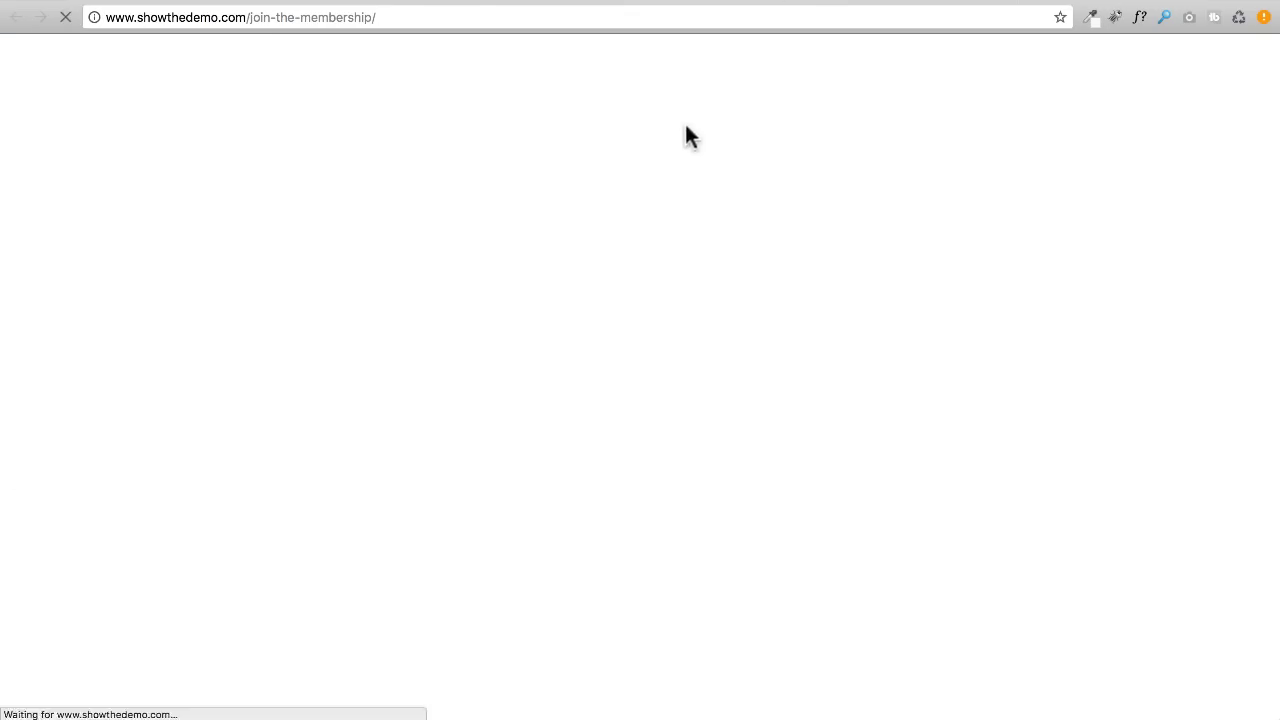
scroll(531, 293, "down", 20)
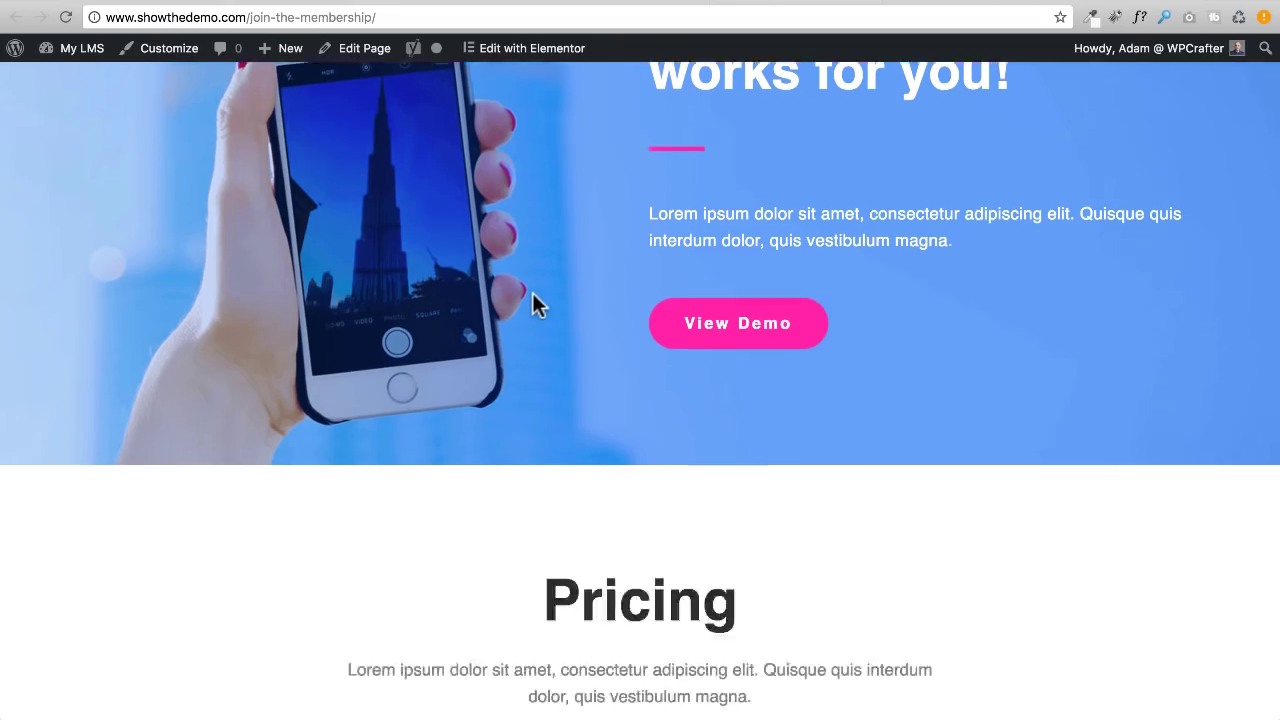
scroll(532, 292, "down", 10)
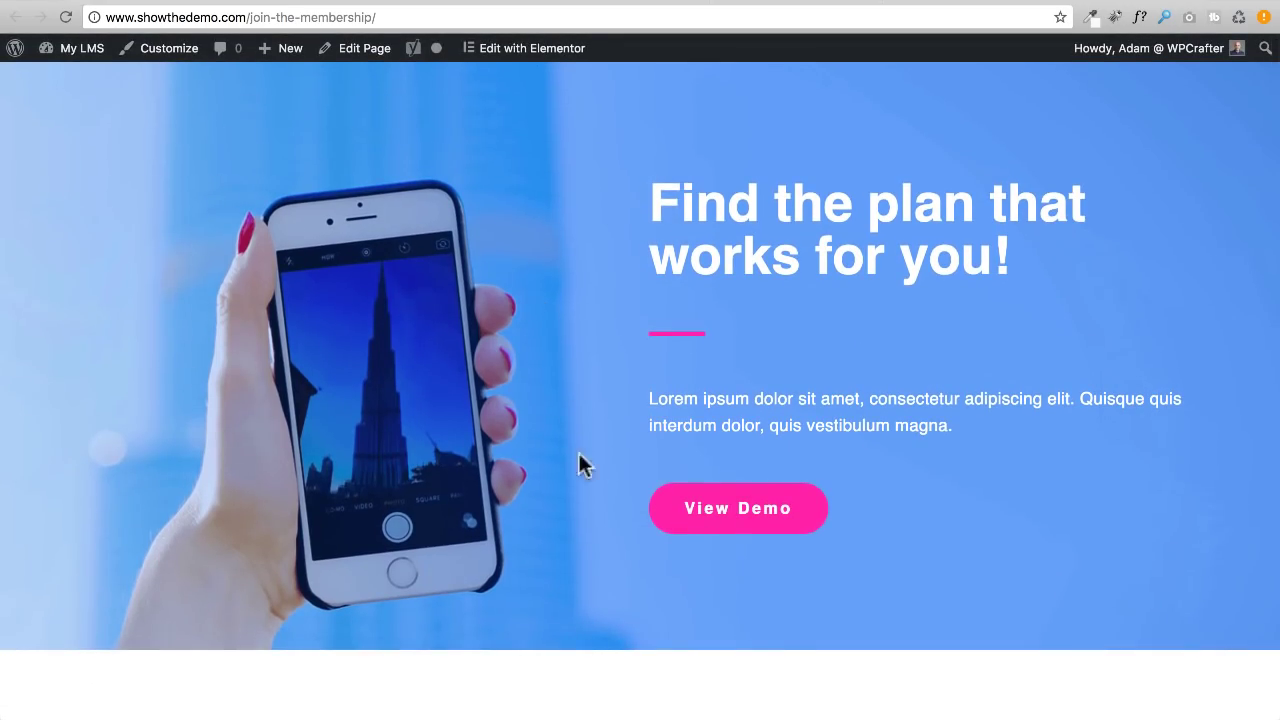
Follow the live page's View Demo button to the checkout and review its order summary
left_click(731, 514)
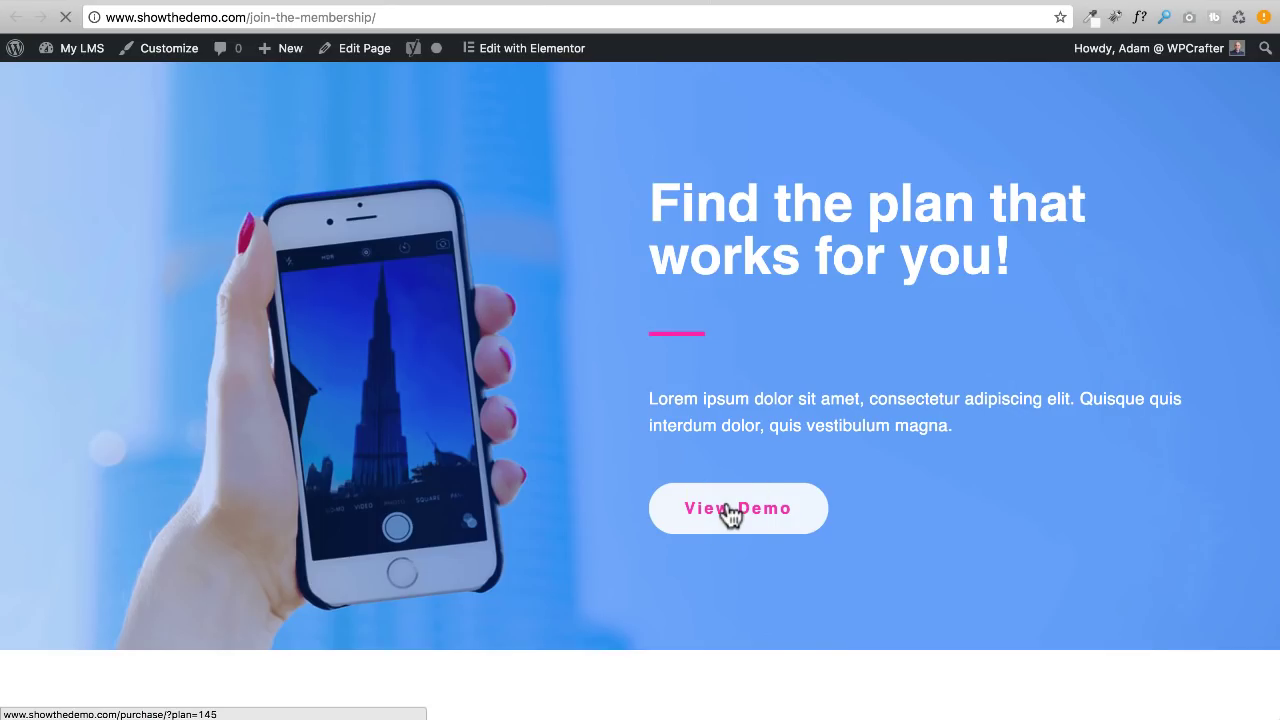
scroll(726, 500, "down", 5)
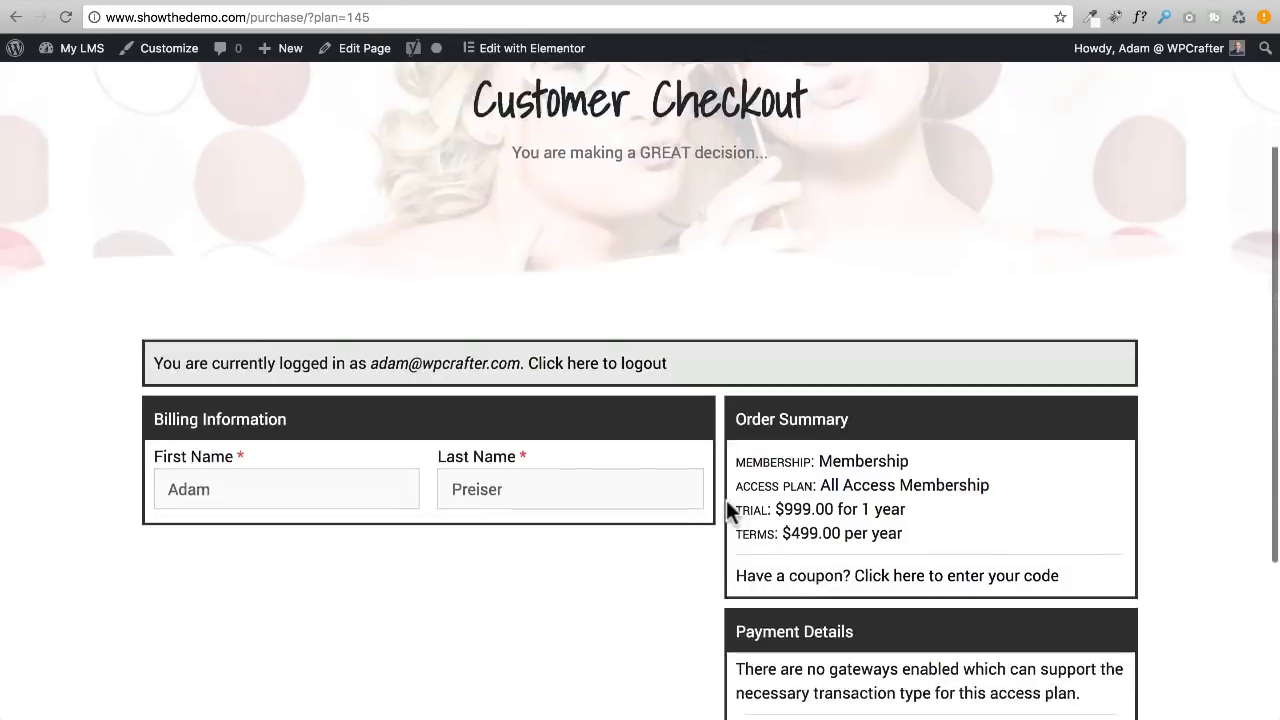
scroll(662, 505, "up", 5)
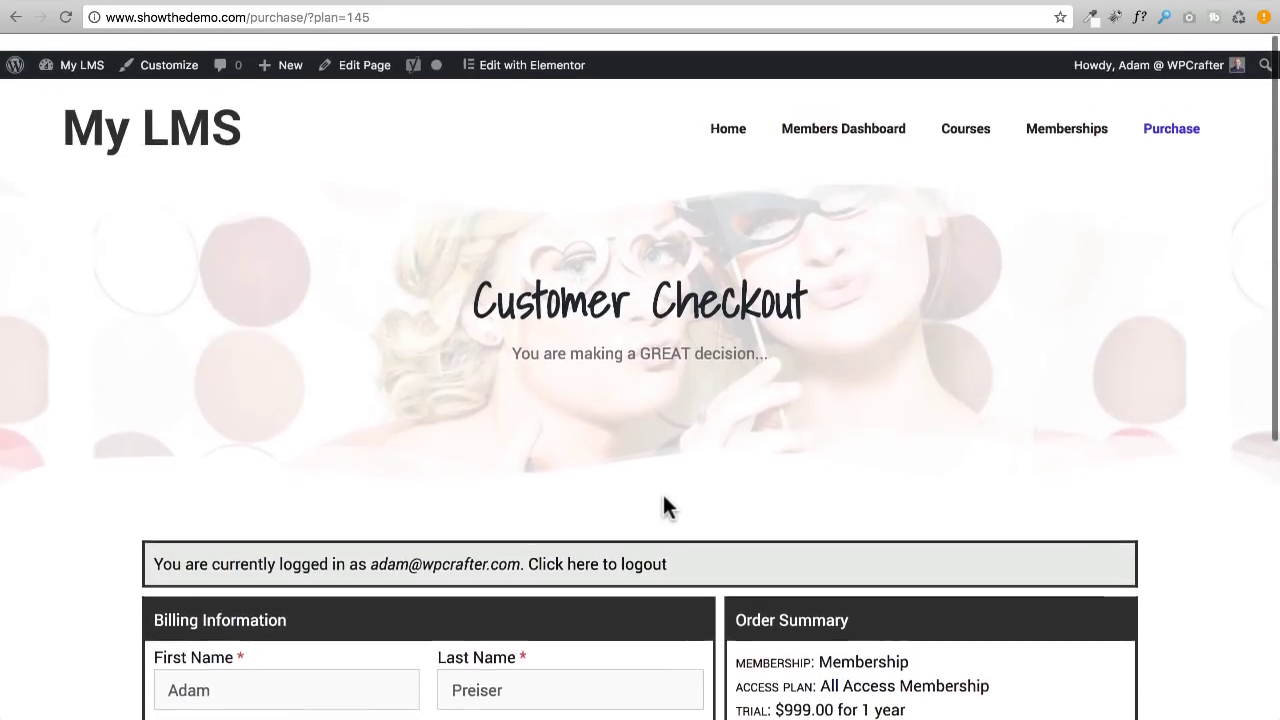
Open the site's Memberships page, go to the membership's own page, and look over its access plan and layout
left_click(1068, 114)
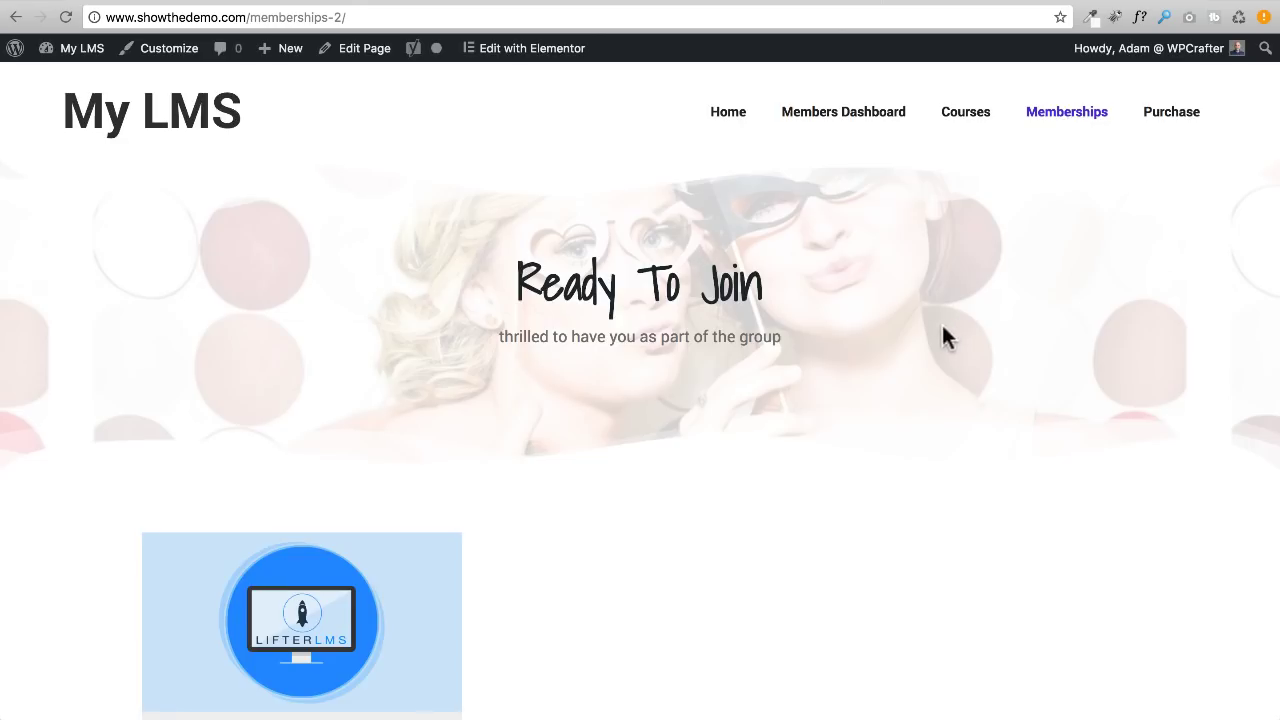
scroll(894, 334, "down", 4)
left_click(337, 367)
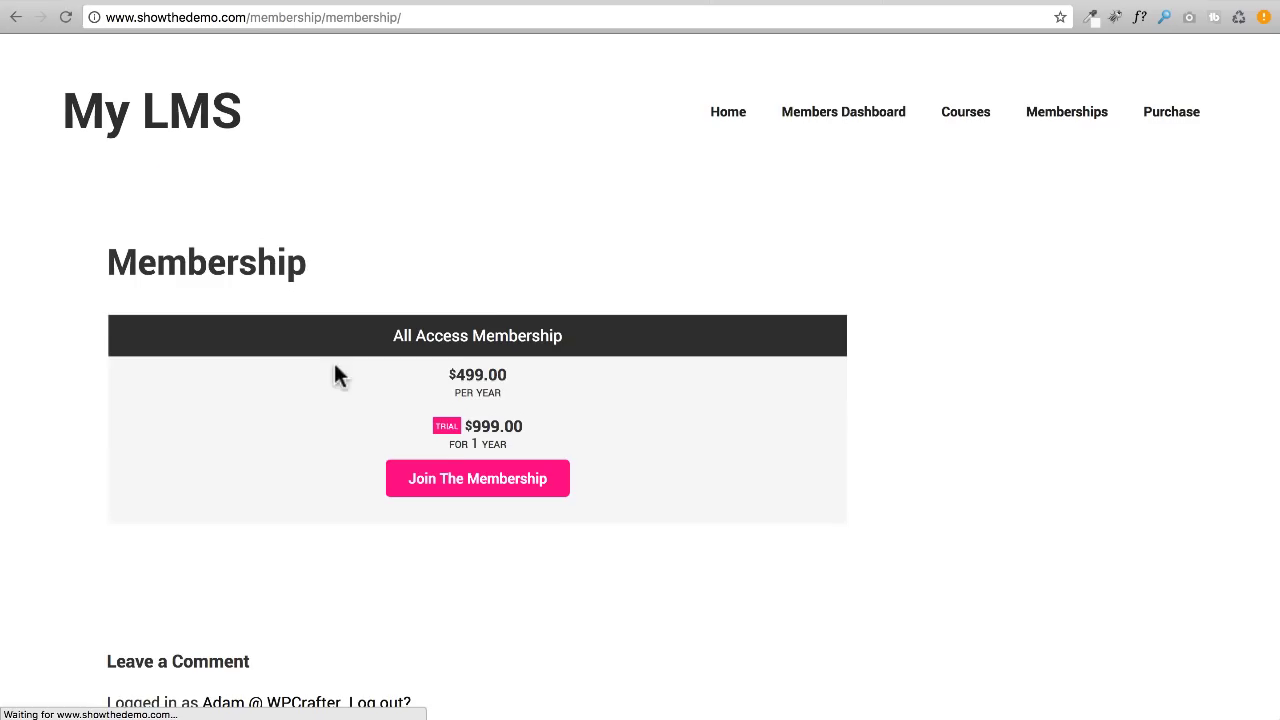
scroll(636, 380, "down", 4)
scroll(636, 385, "down", 2)
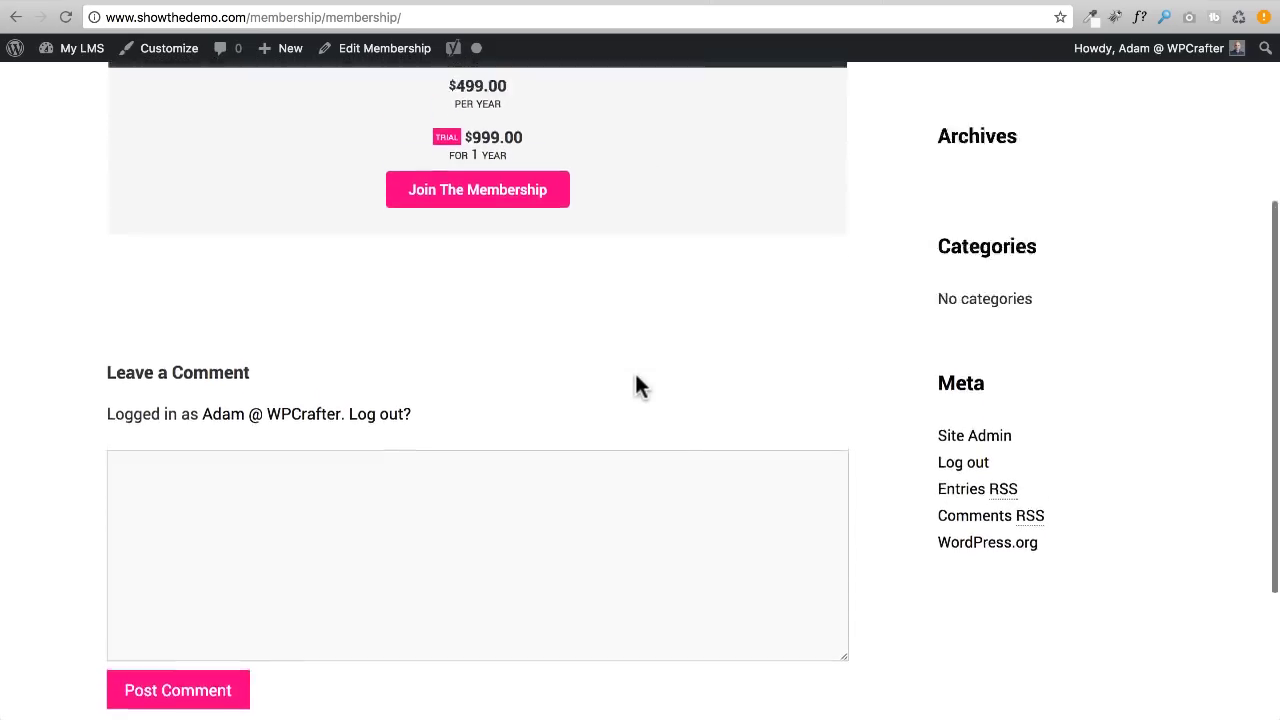
scroll(636, 385, "up", 6)
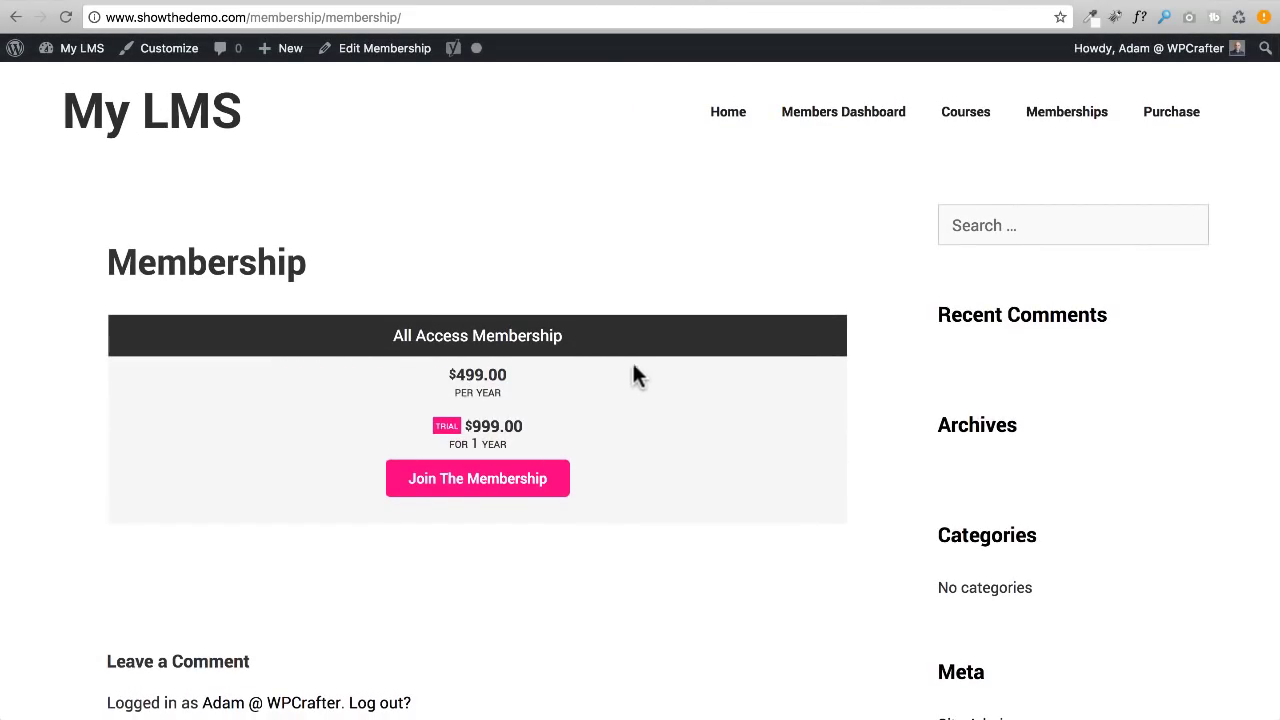
Follow the membership page's Join The Membership button to its checkout and examine the plan number in the page address
left_click(643, 4)
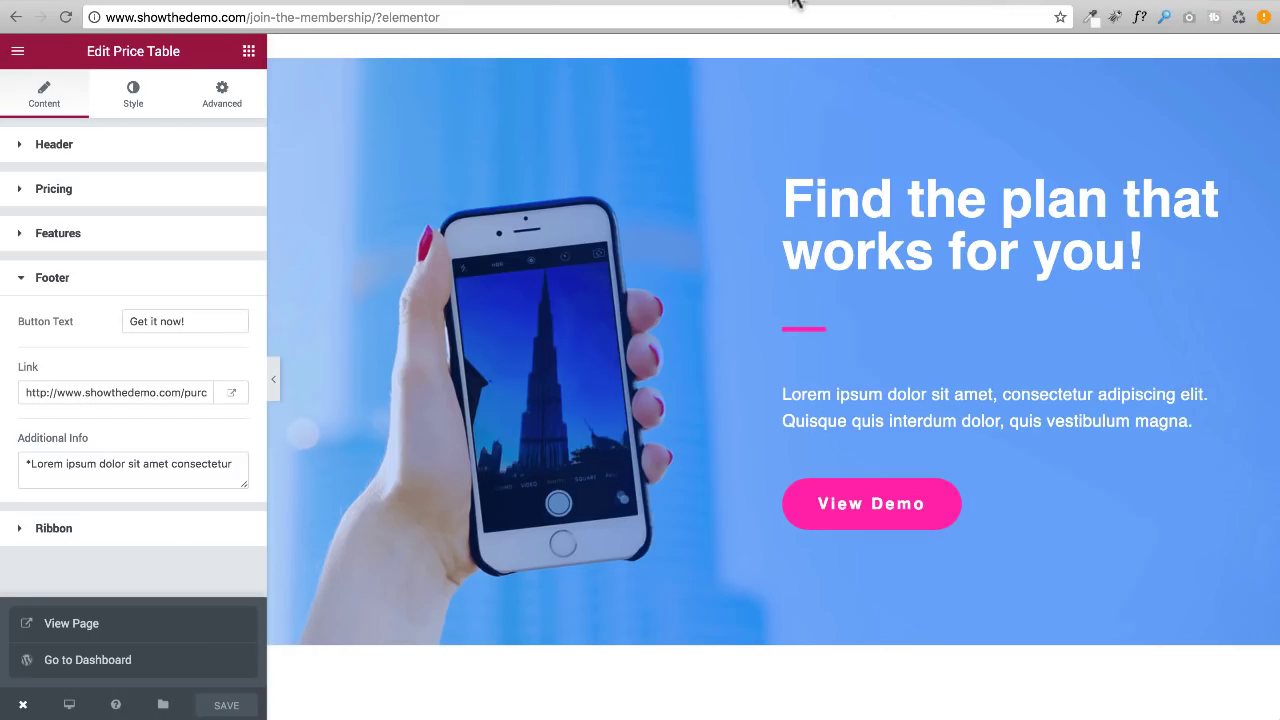
left_click(942, 6)
left_click(786, 4)
scroll(624, 222, "down", 3)
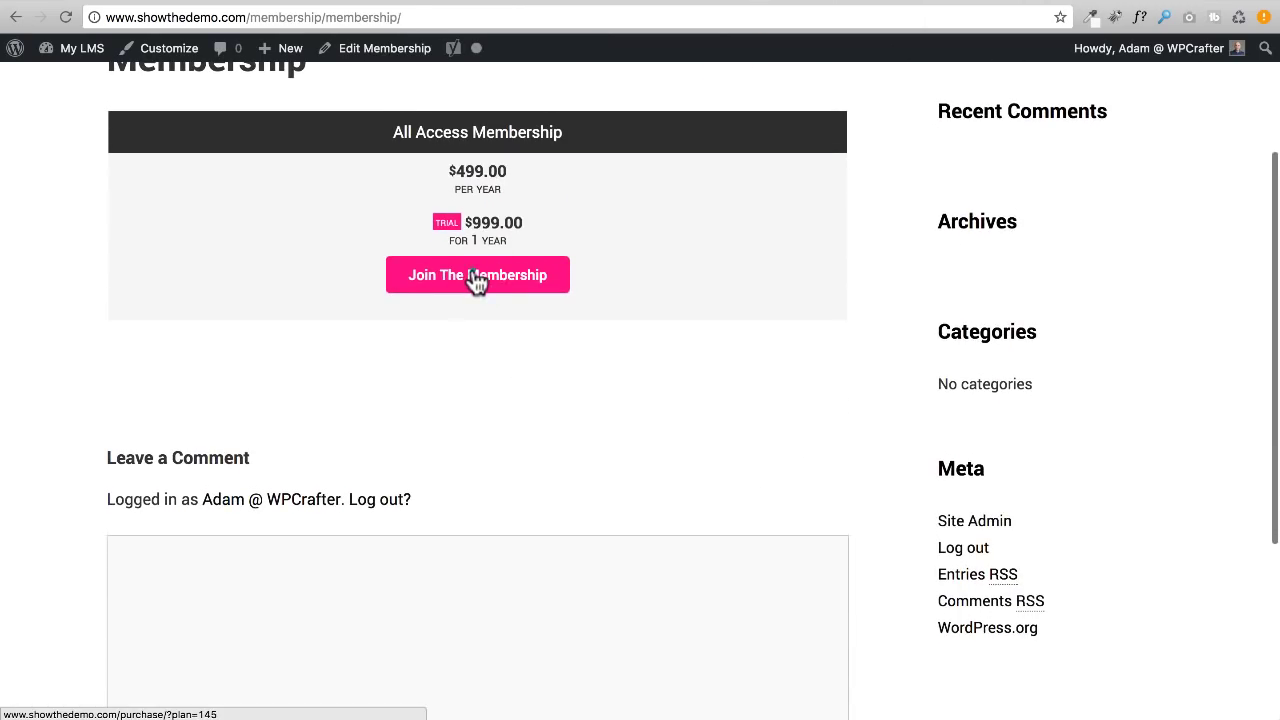
left_click(475, 278)
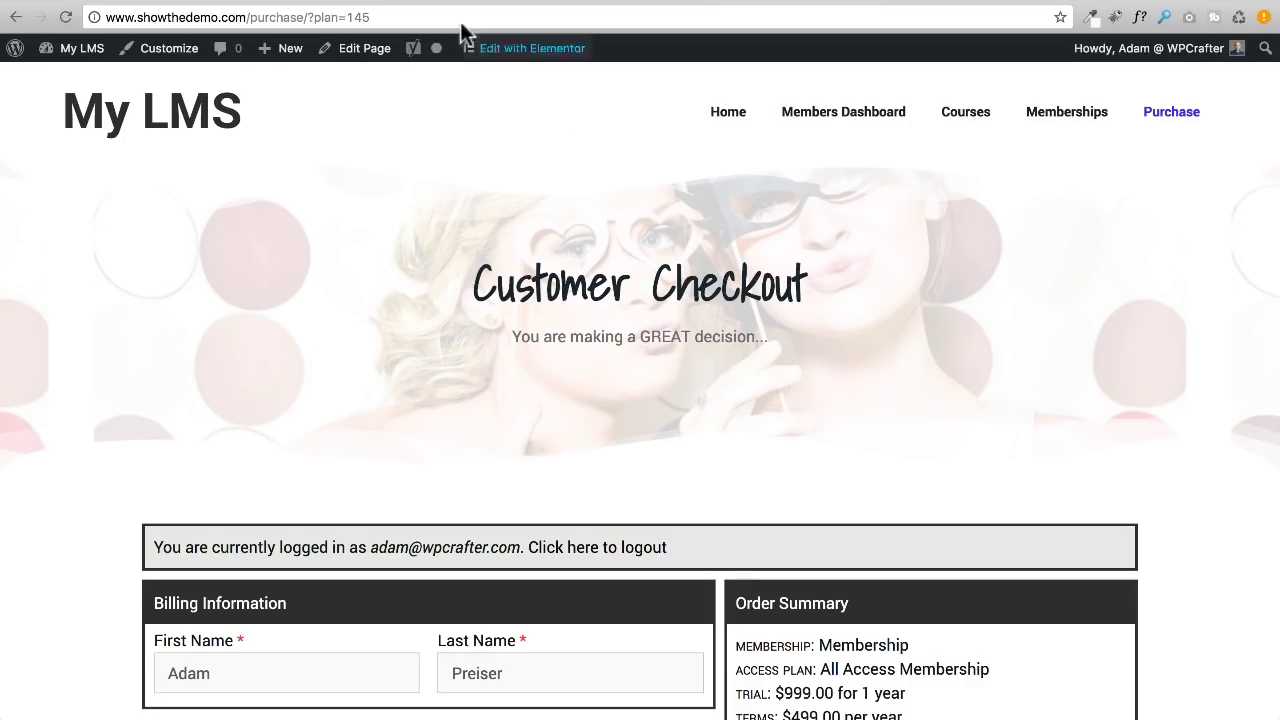
left_click_drag(405, 15, 100, 15)
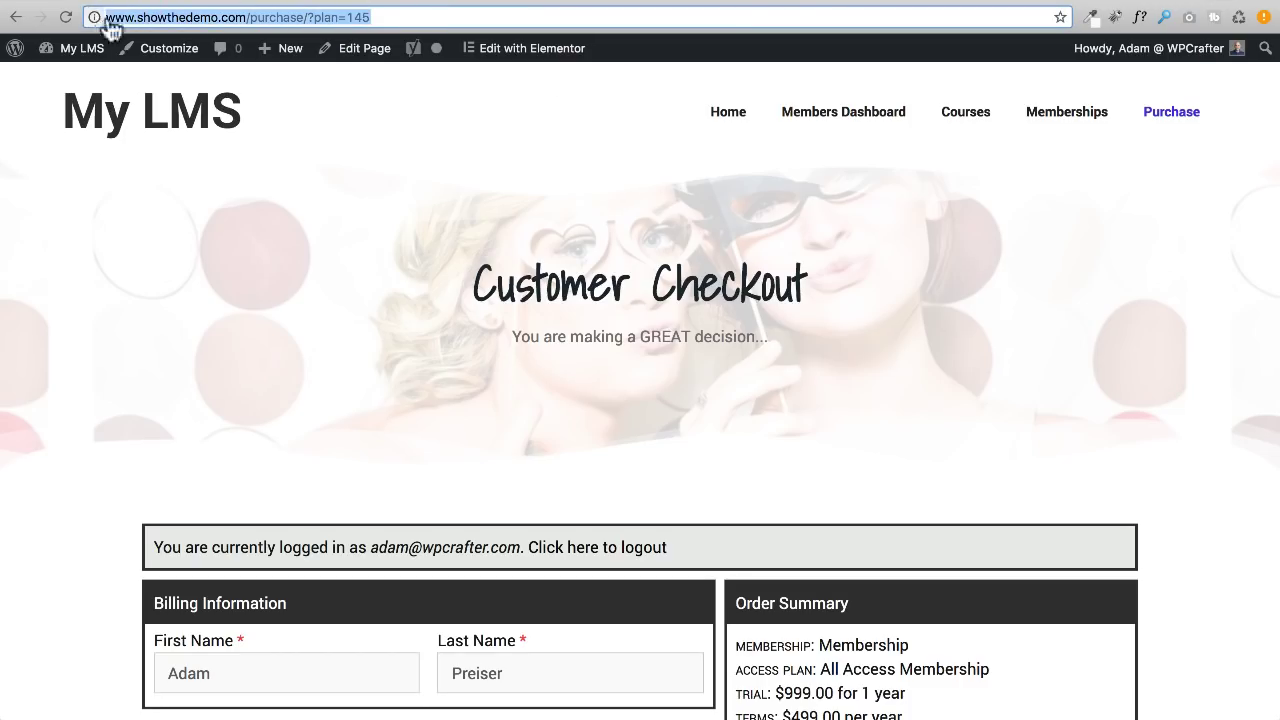
left_click(597, 163)
Open "How to Build a Learning Management System with LifterLMS" from the site's Courses page and go to checkout for its Best Deal plan
left_click(956, 126)
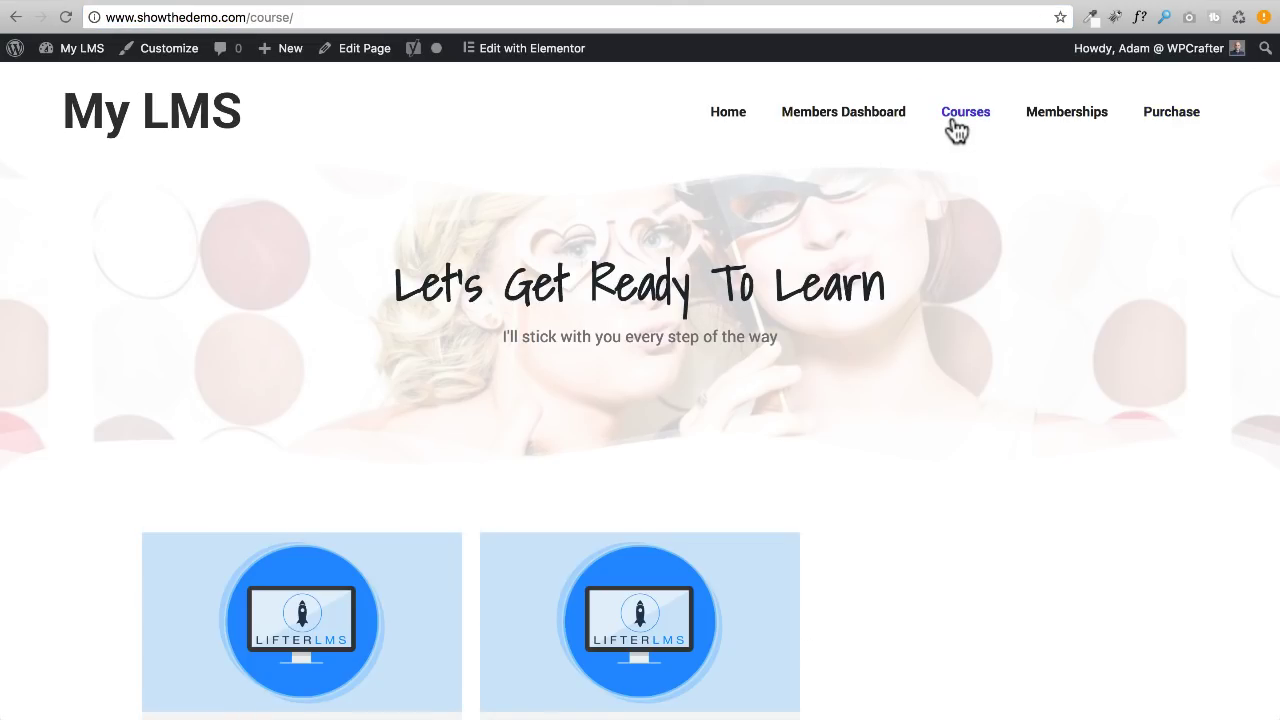
scroll(375, 315, "down", 5)
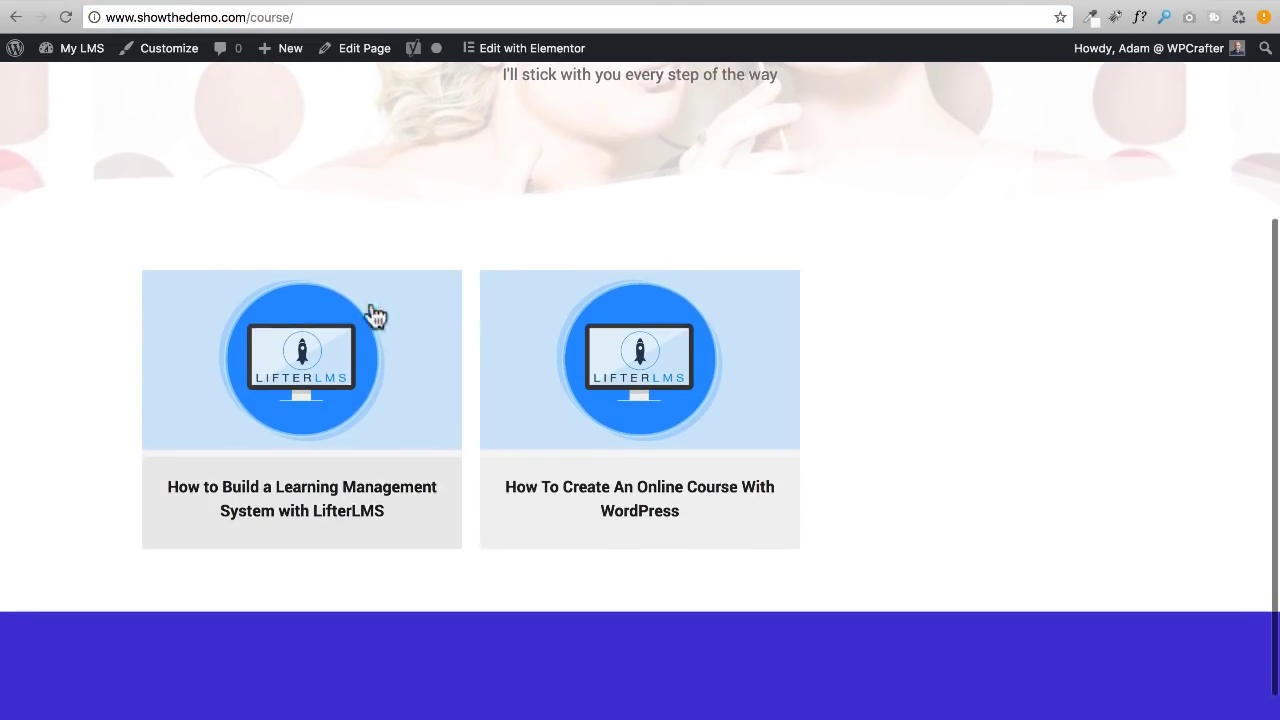
left_click(312, 385)
scroll(148, 305, "down", 3)
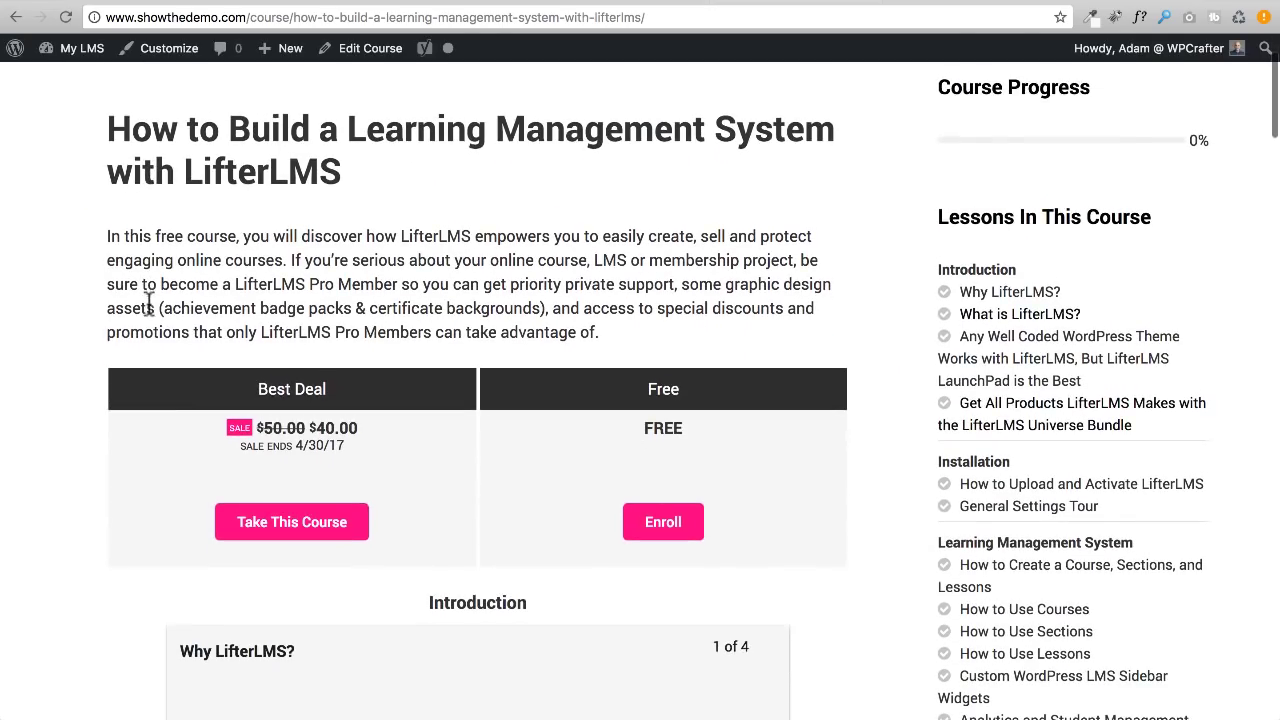
left_click(314, 531)
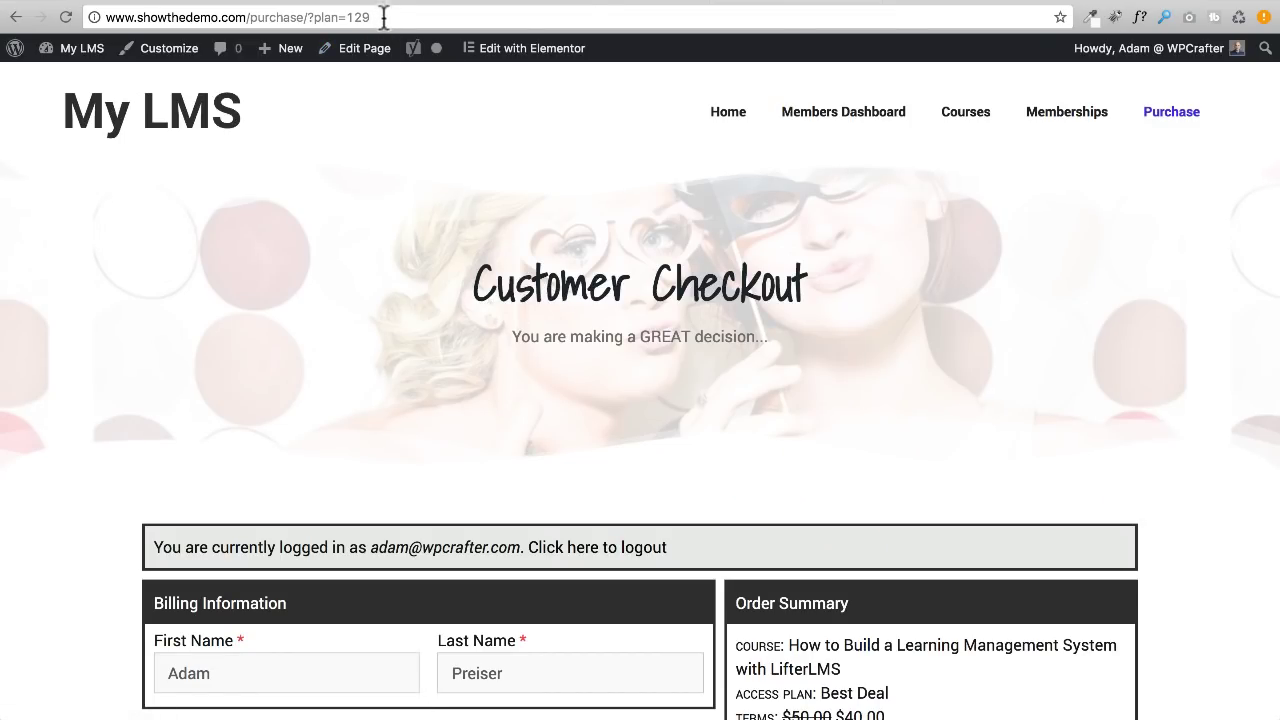
Examine the course checkout's page address and its order summary
left_click_drag(386, 14, 51, 18)
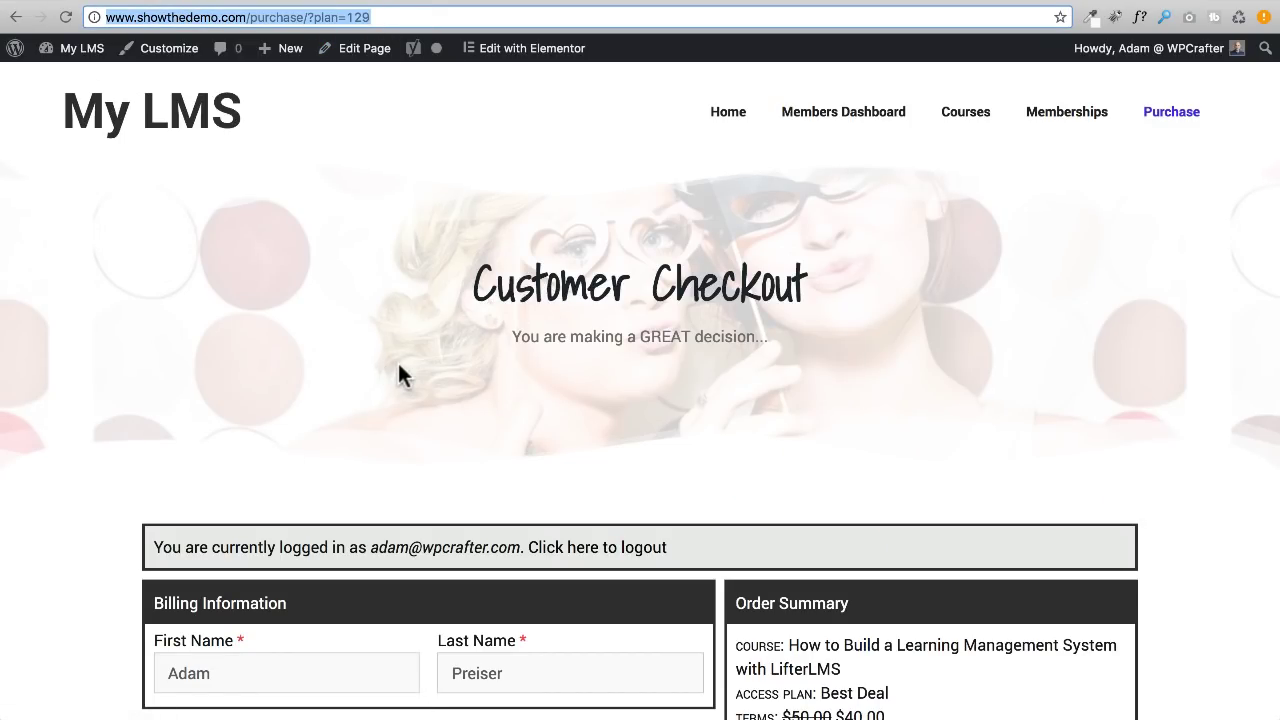
scroll(405, 372, "down", 3)
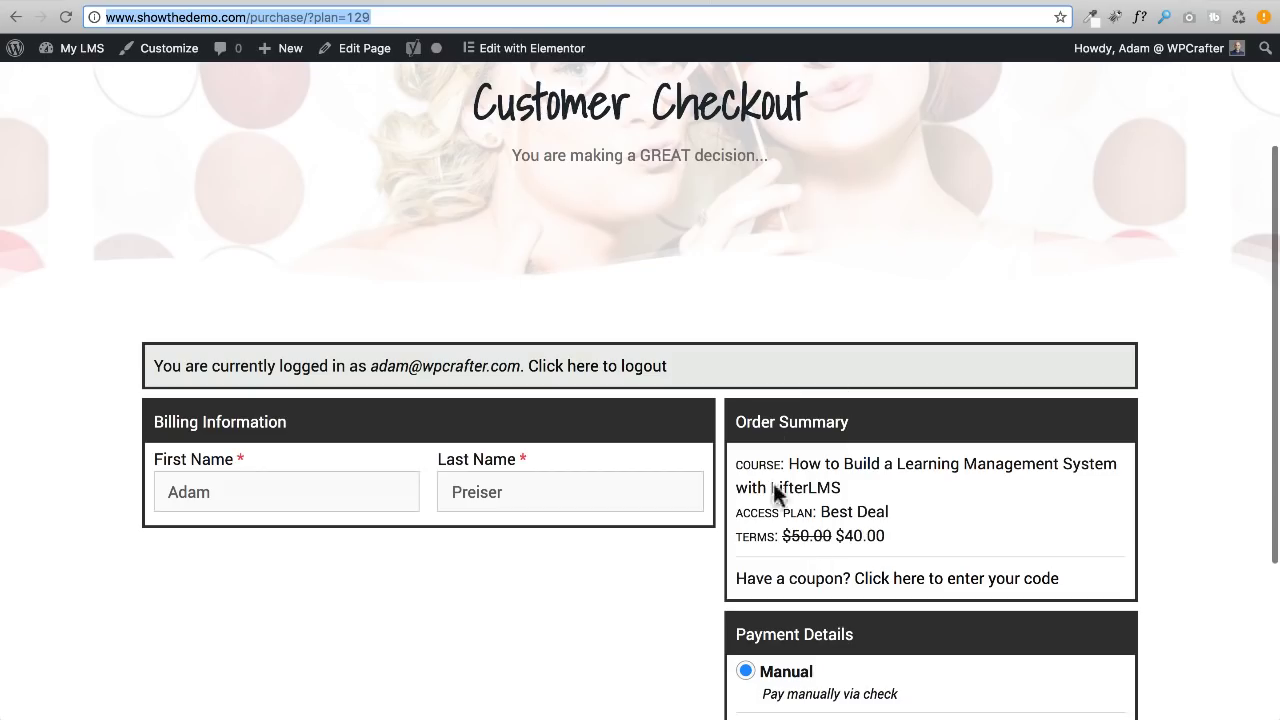
scroll(722, 535, "up", 3)
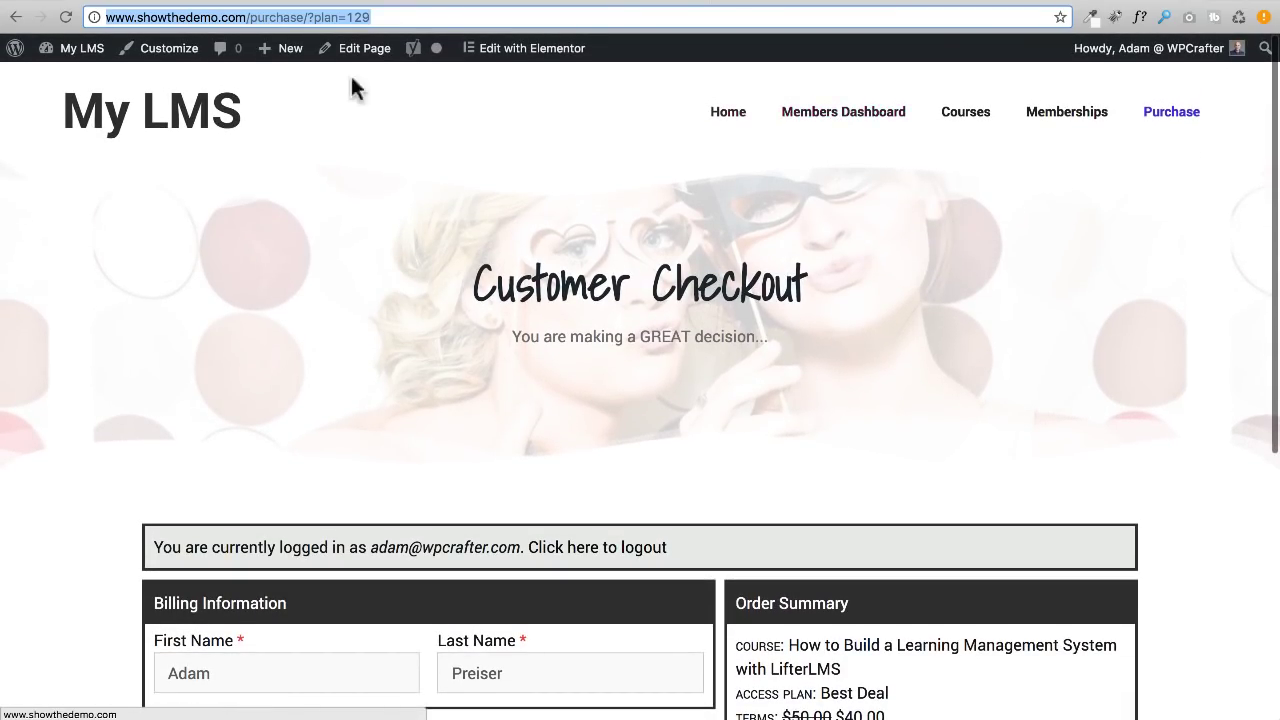
Go to the WordPress dashboard and open the course "How to Build a Learning Management System with LifterLMS" for editing
mouse_move(83, 51)
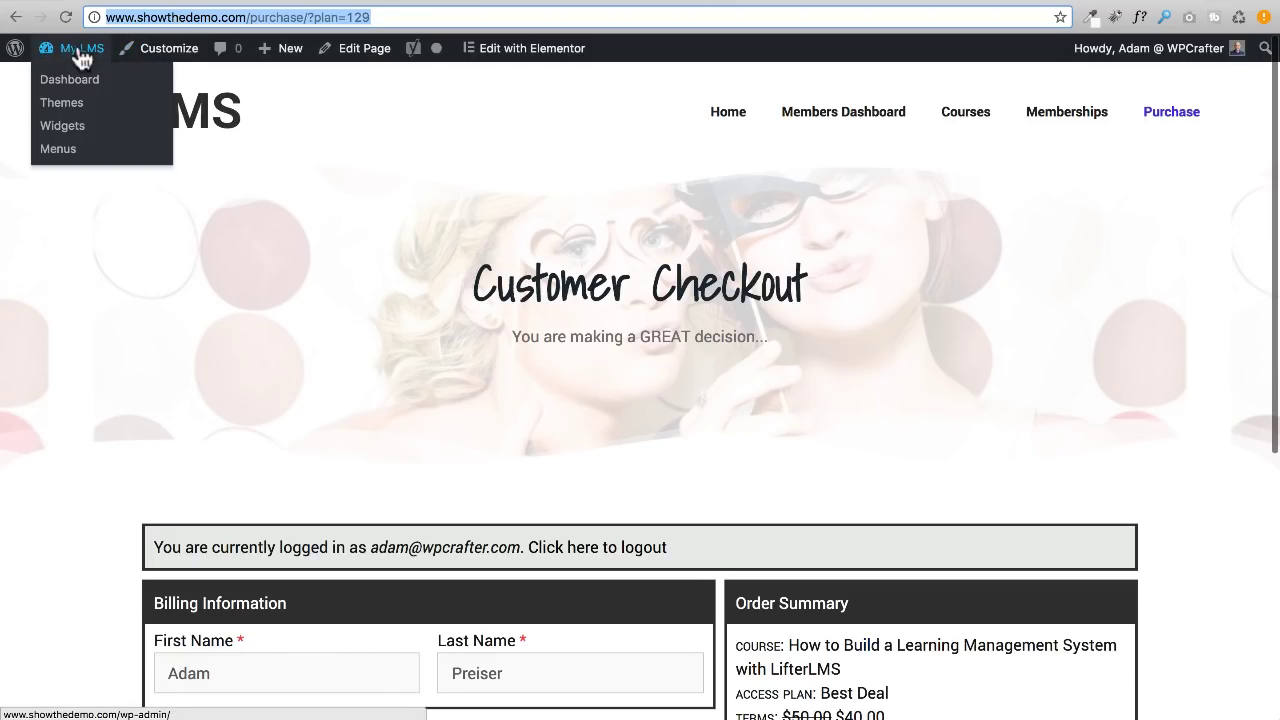
left_click(70, 86)
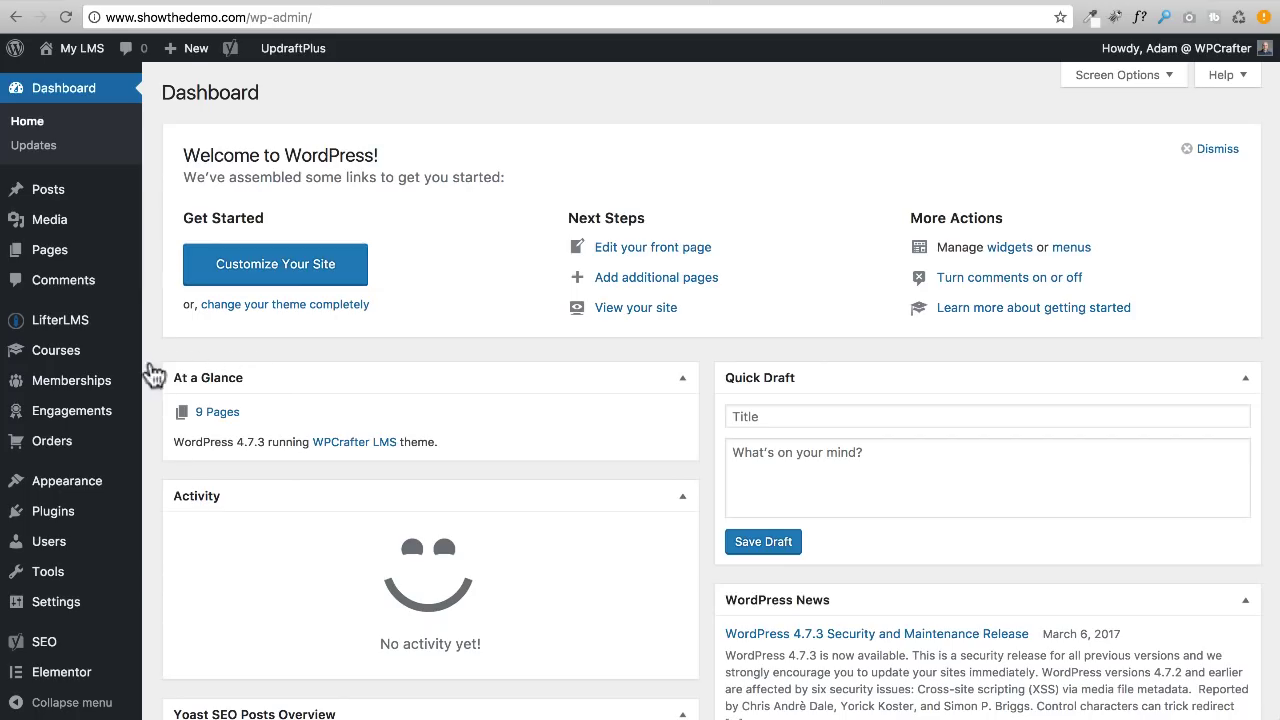
left_click(50, 358)
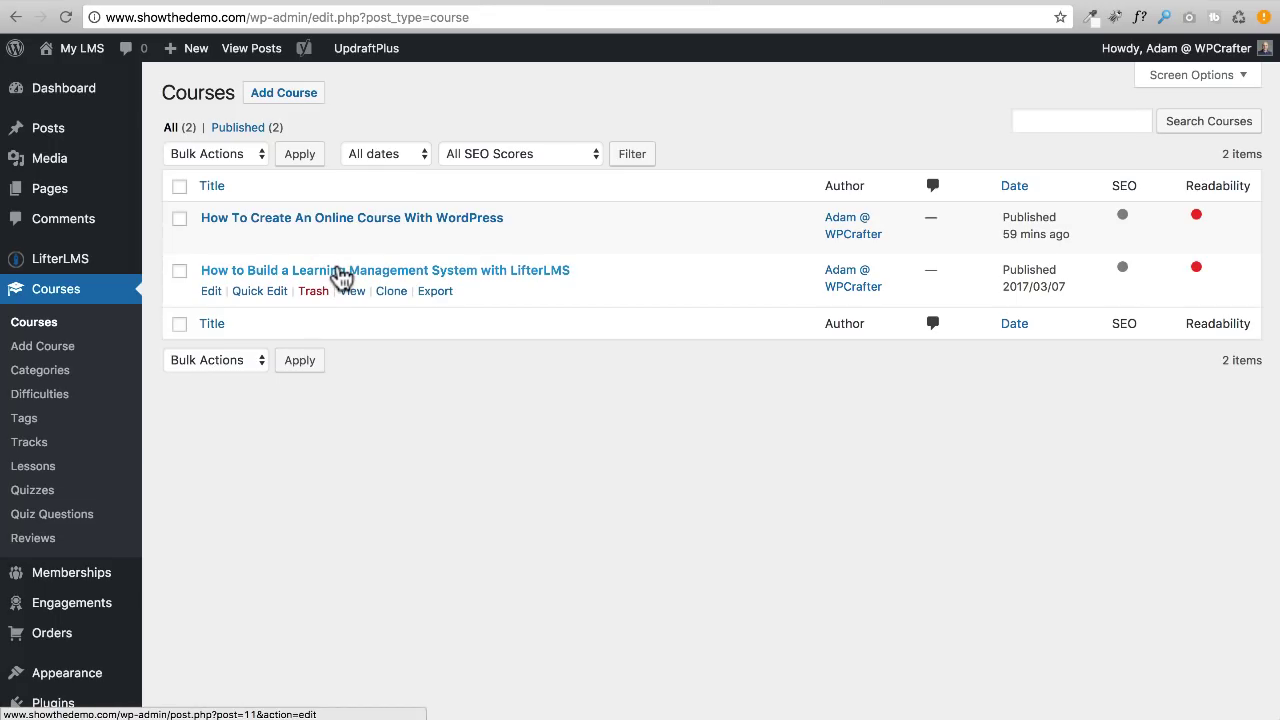
left_click(291, 272)
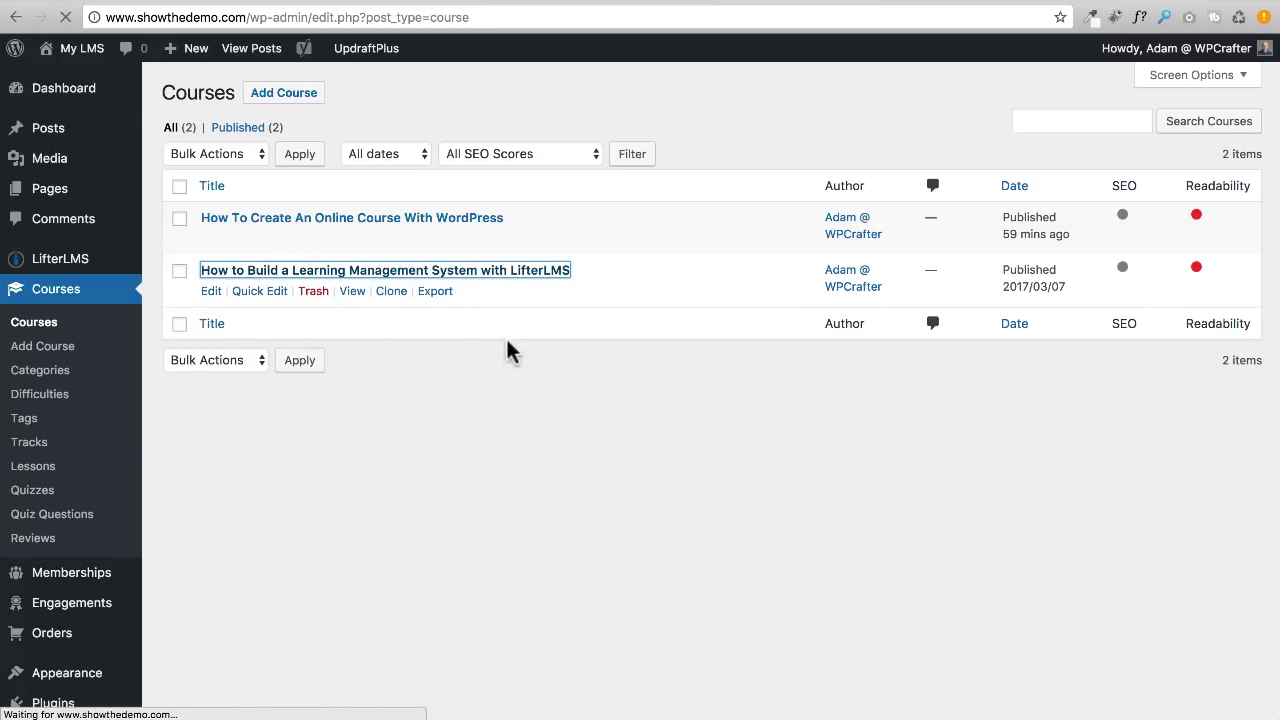
Add a course access plan titled "Members Only" with the enroll text "Take This Course" and mark it as free
scroll(980, 334, "down", 10)
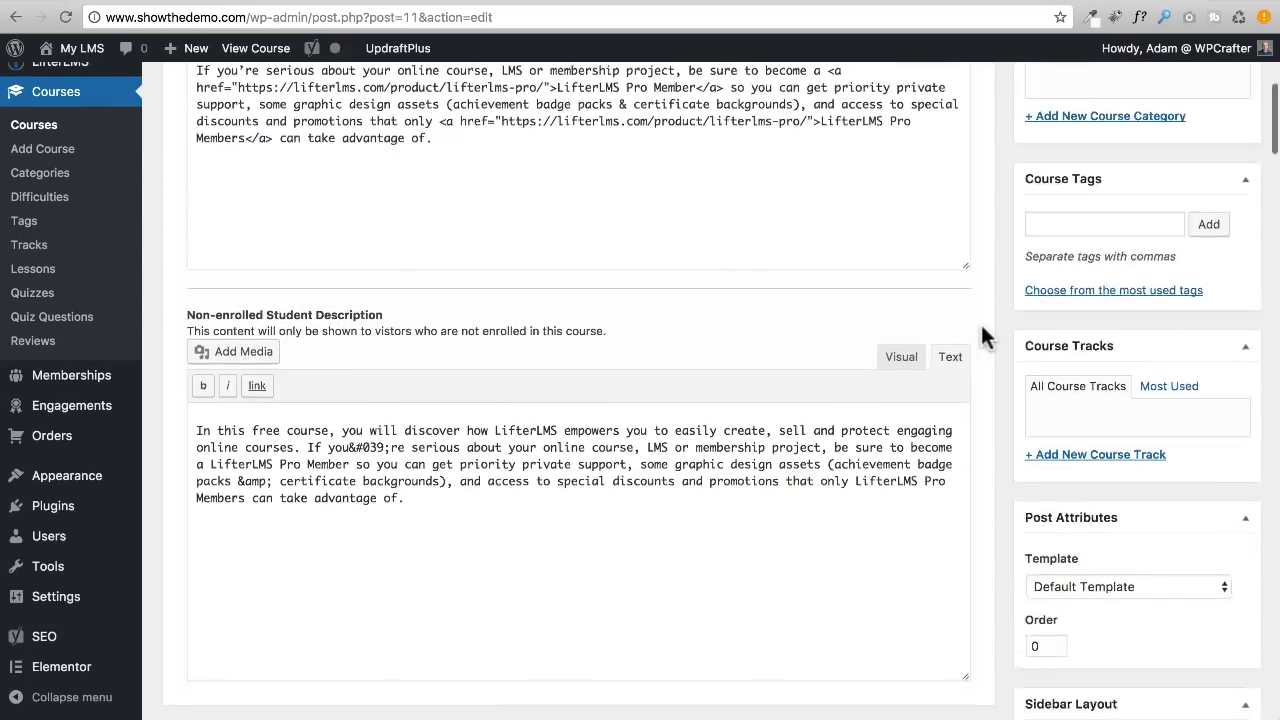
scroll(982, 336, "down", 2)
left_click(737, 308)
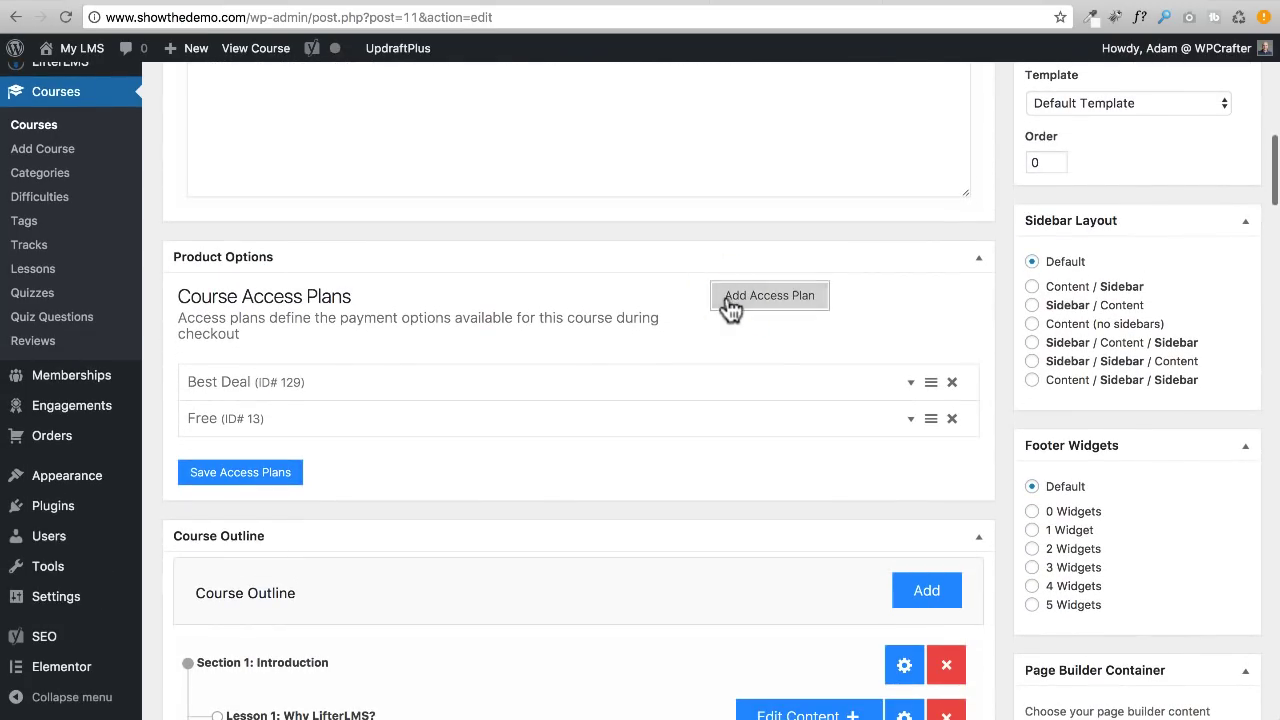
scroll(520, 296, "down", 5)
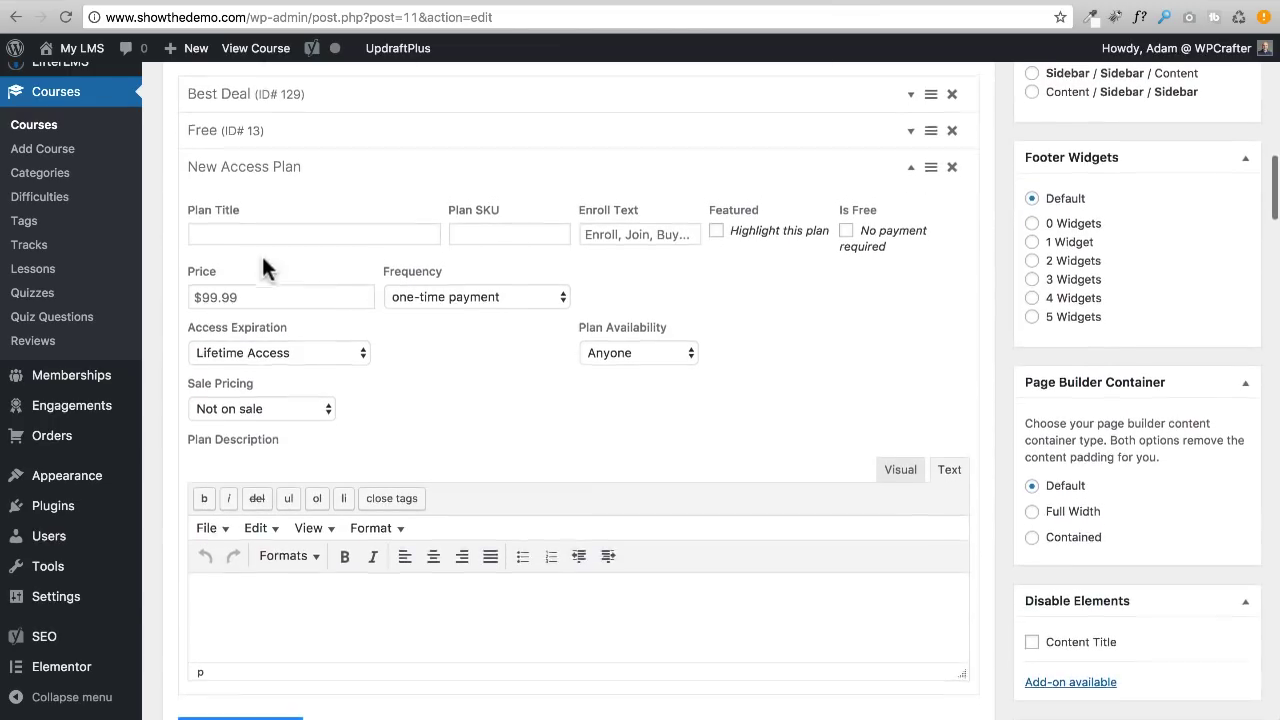
left_click(260, 232)
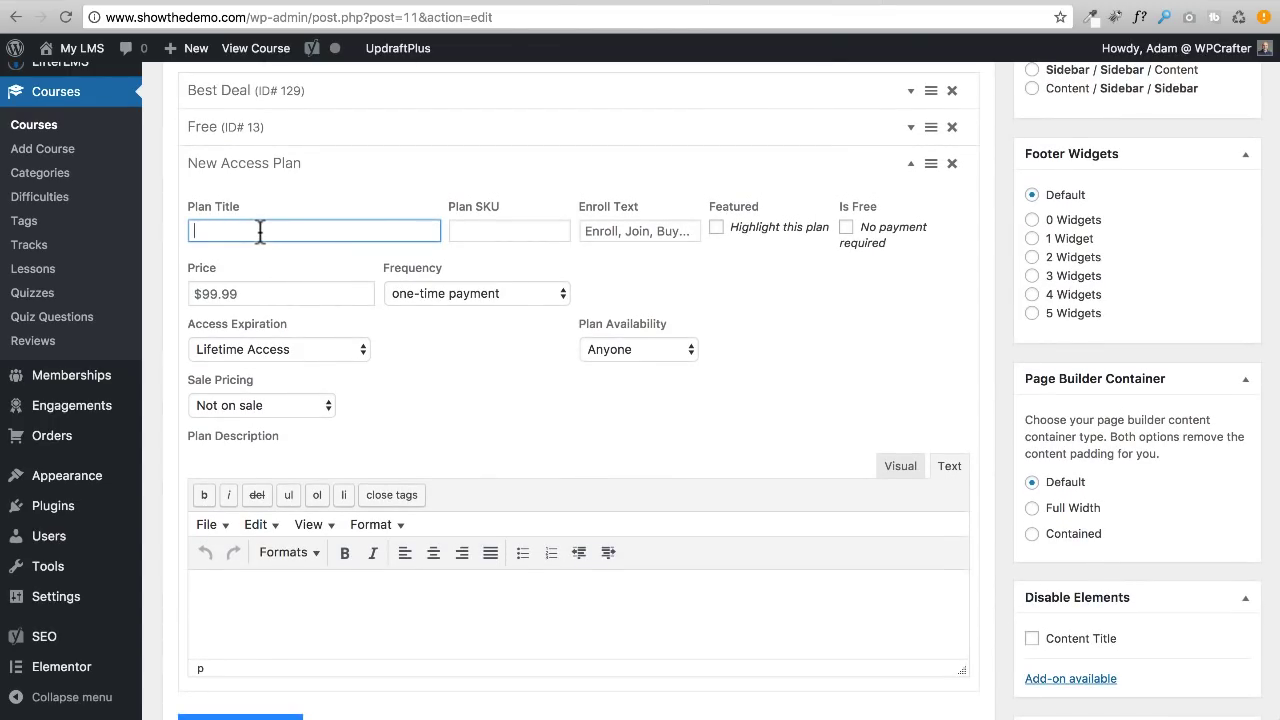
type("Members Only")
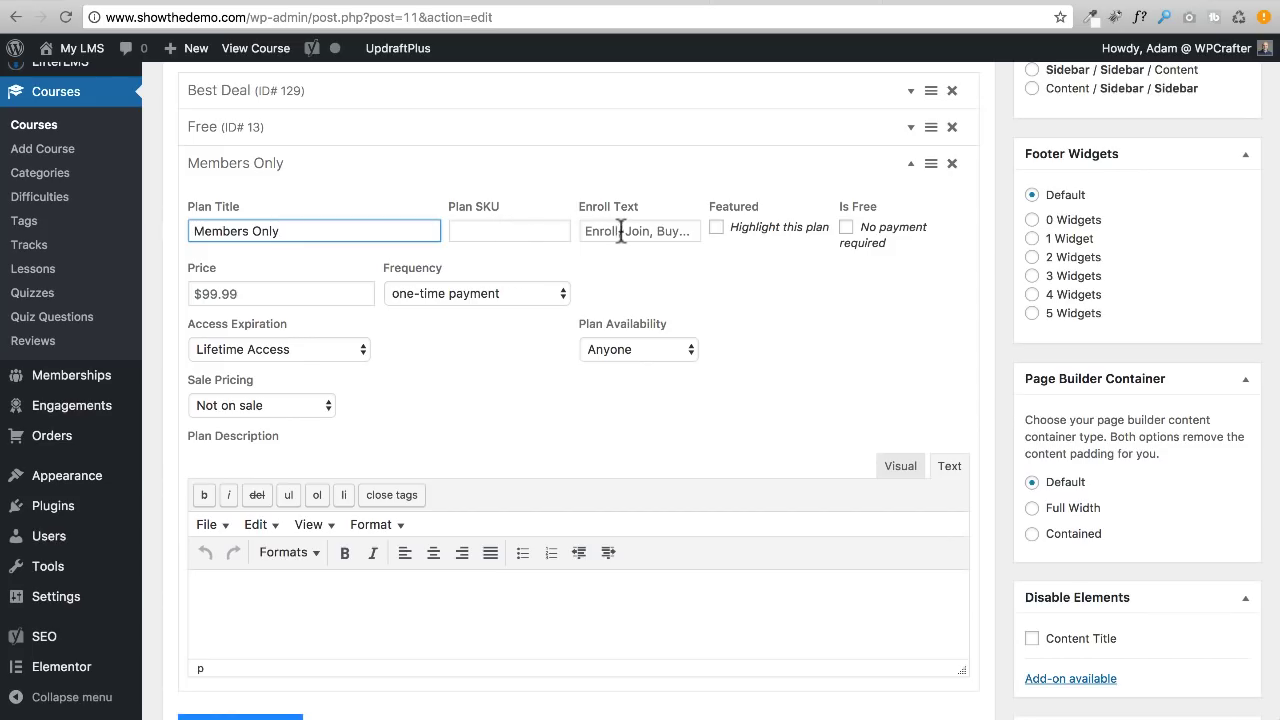
left_click(293, 293)
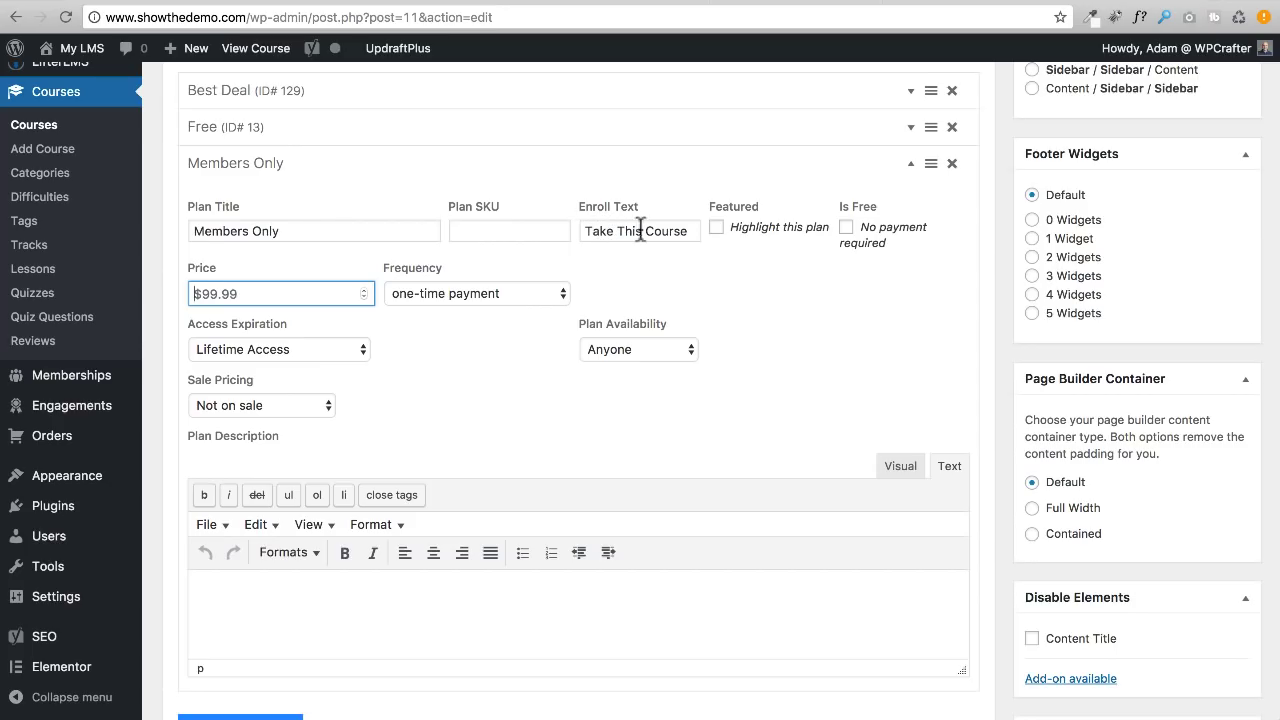
left_click(846, 228)
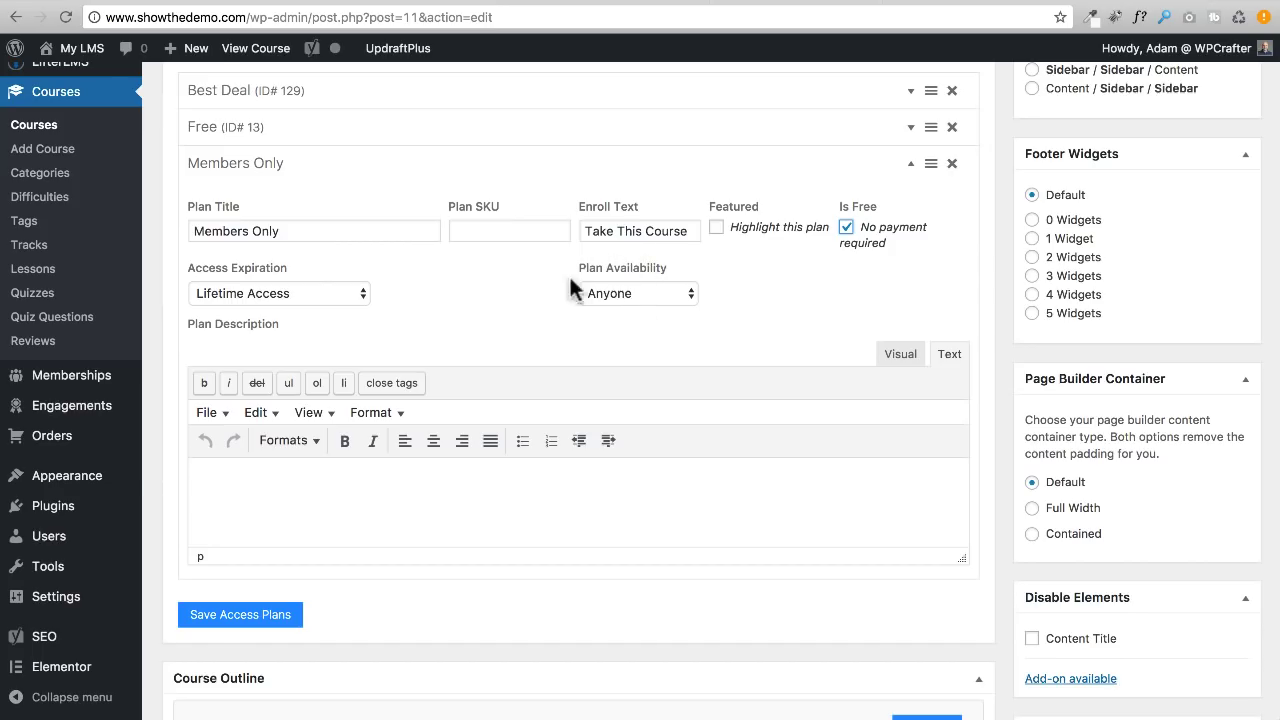
Limit the Members Only plan's availability to members only and assign it to Membership (ID# 144)
left_click(631, 290)
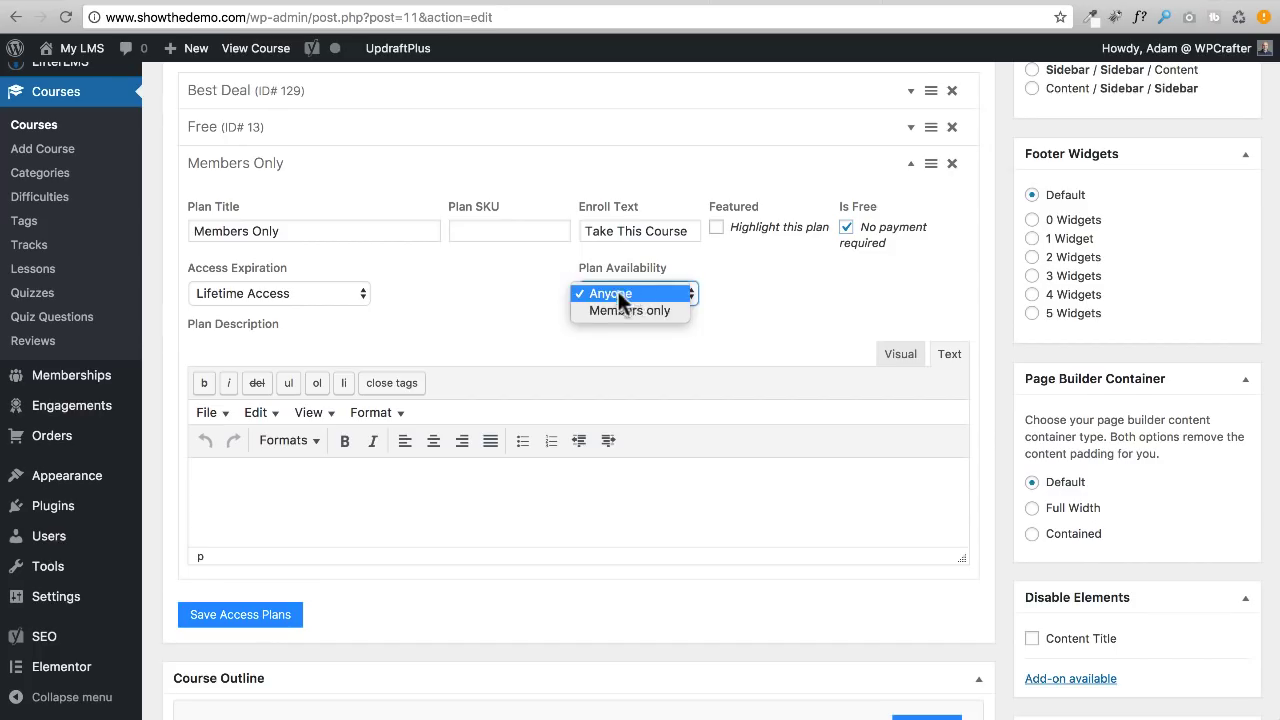
left_click(617, 311)
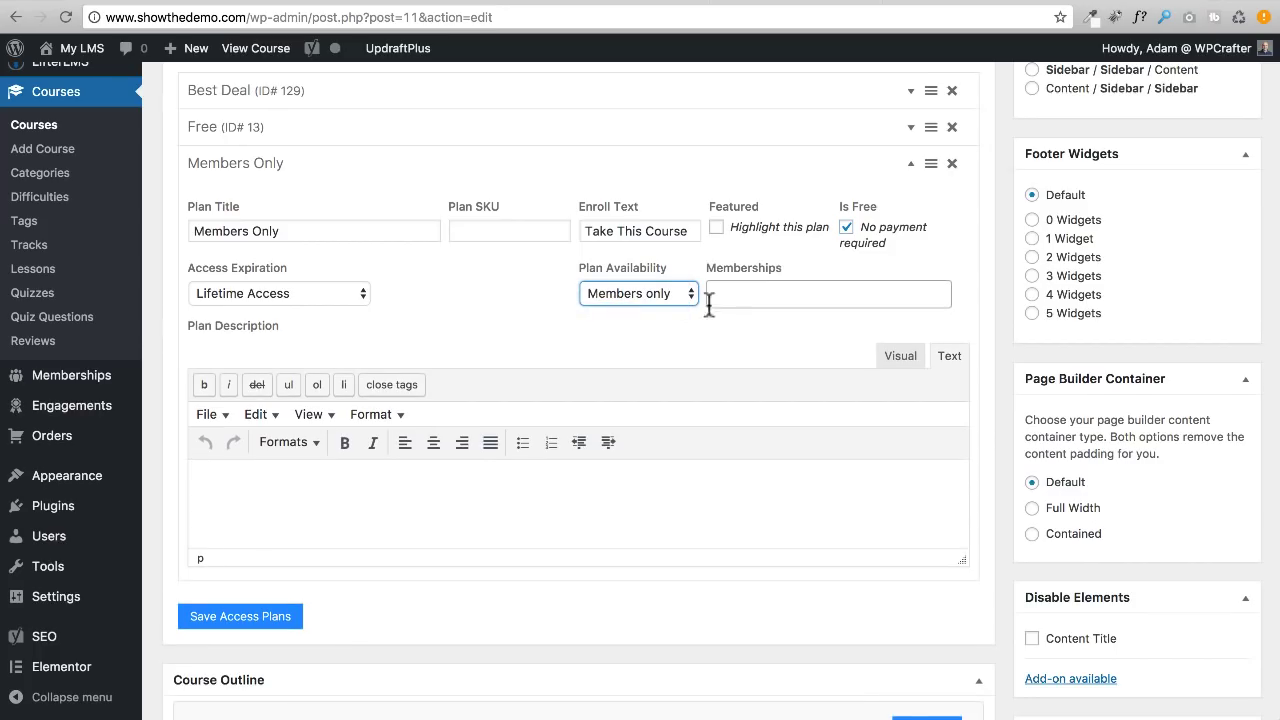
left_click(763, 293)
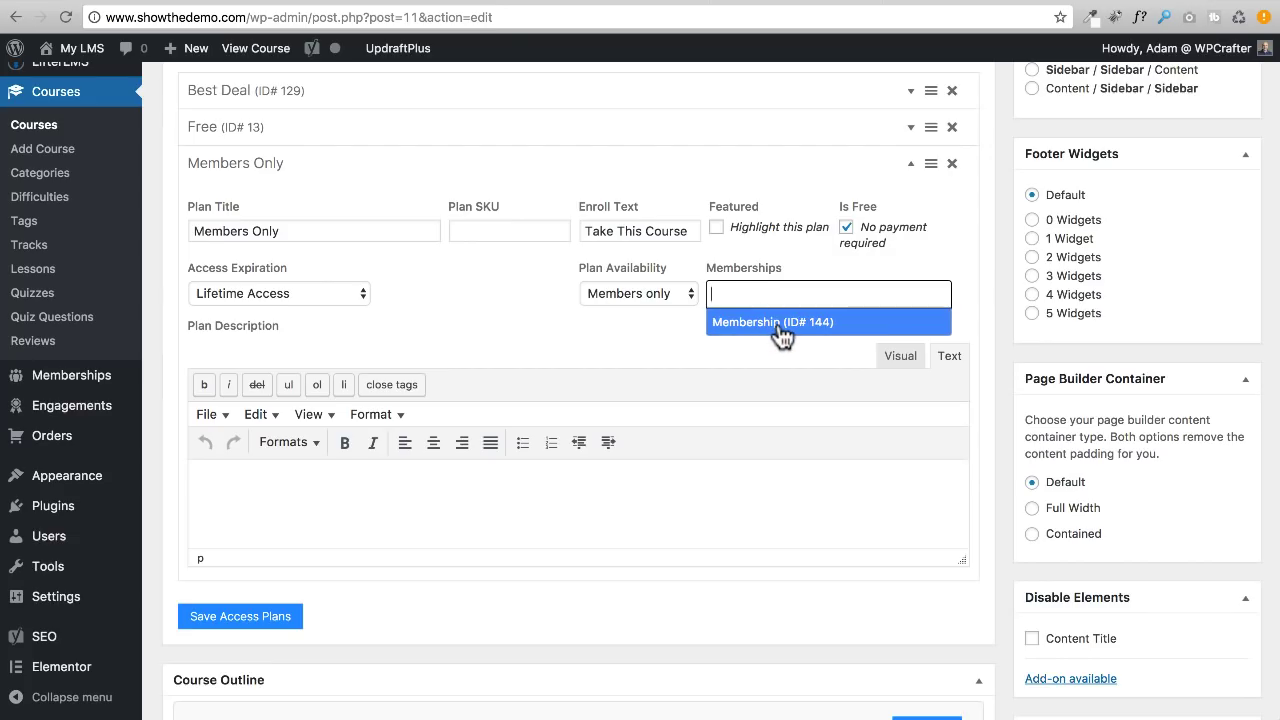
left_click(781, 323)
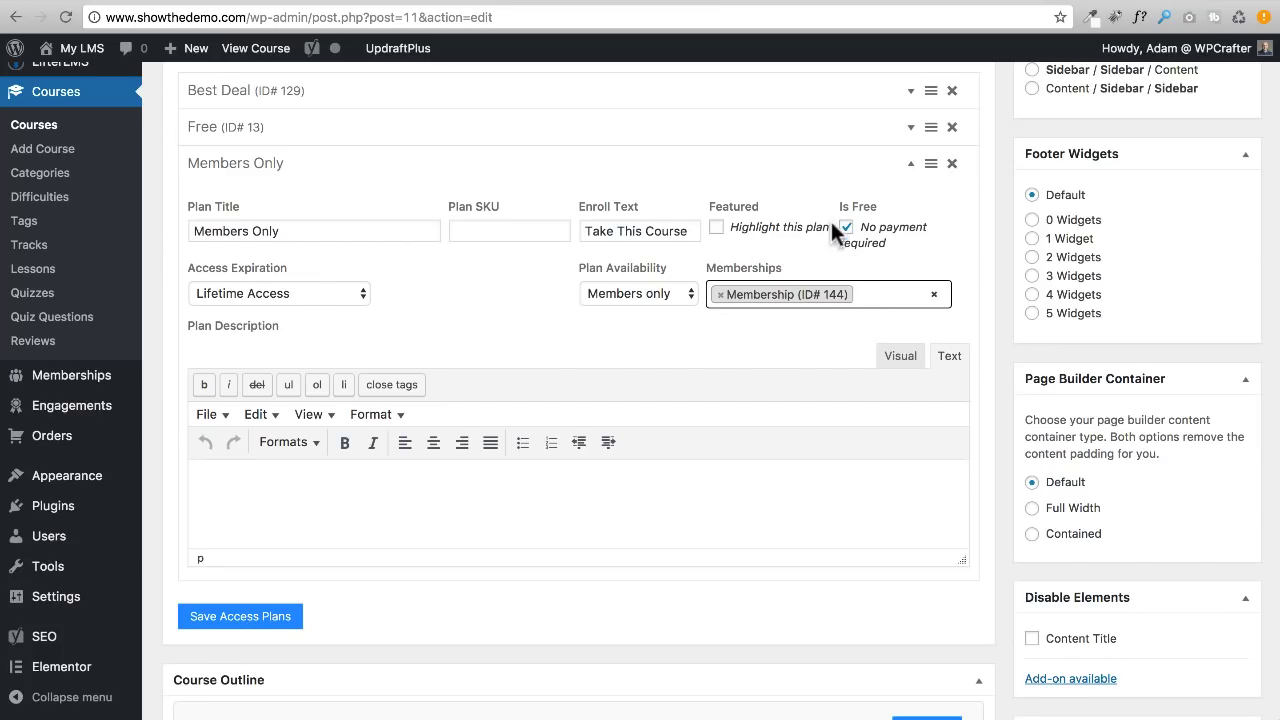
scroll(470, 245, "up", 1)
scroll(448, 243, "up", 1)
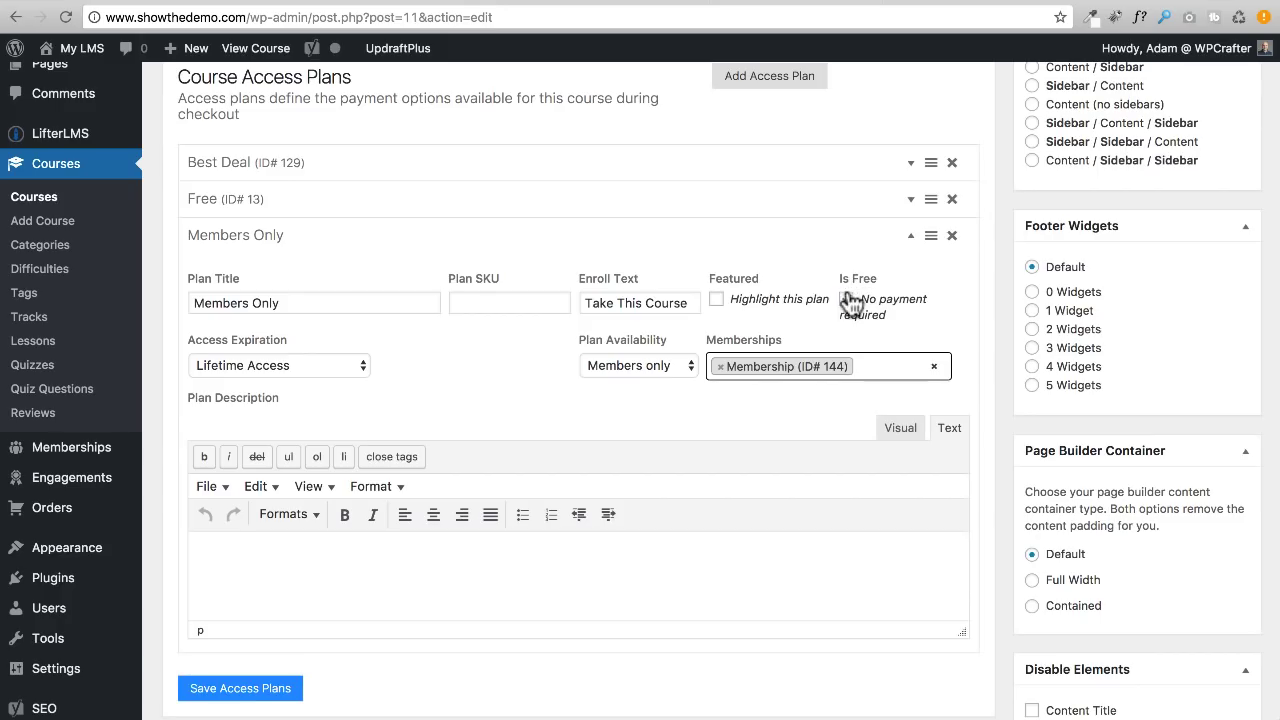
left_click(847, 302)
left_click(306, 366)
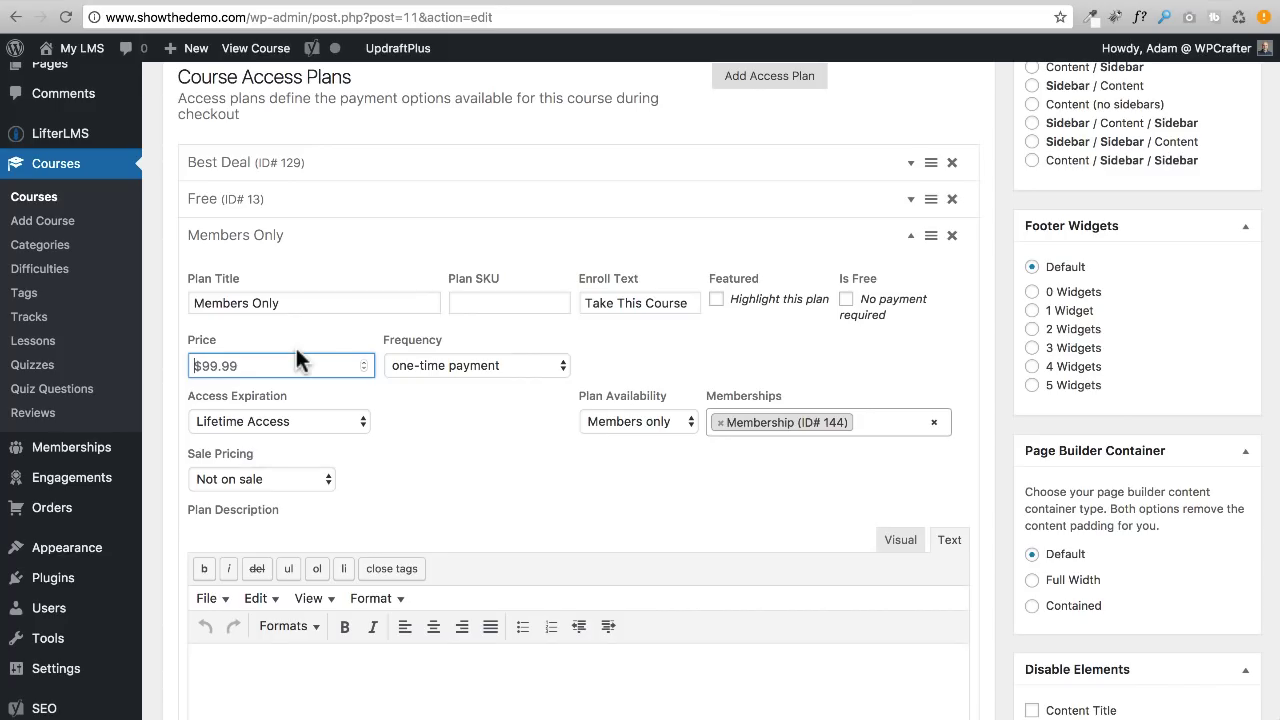
left_click(845, 300)
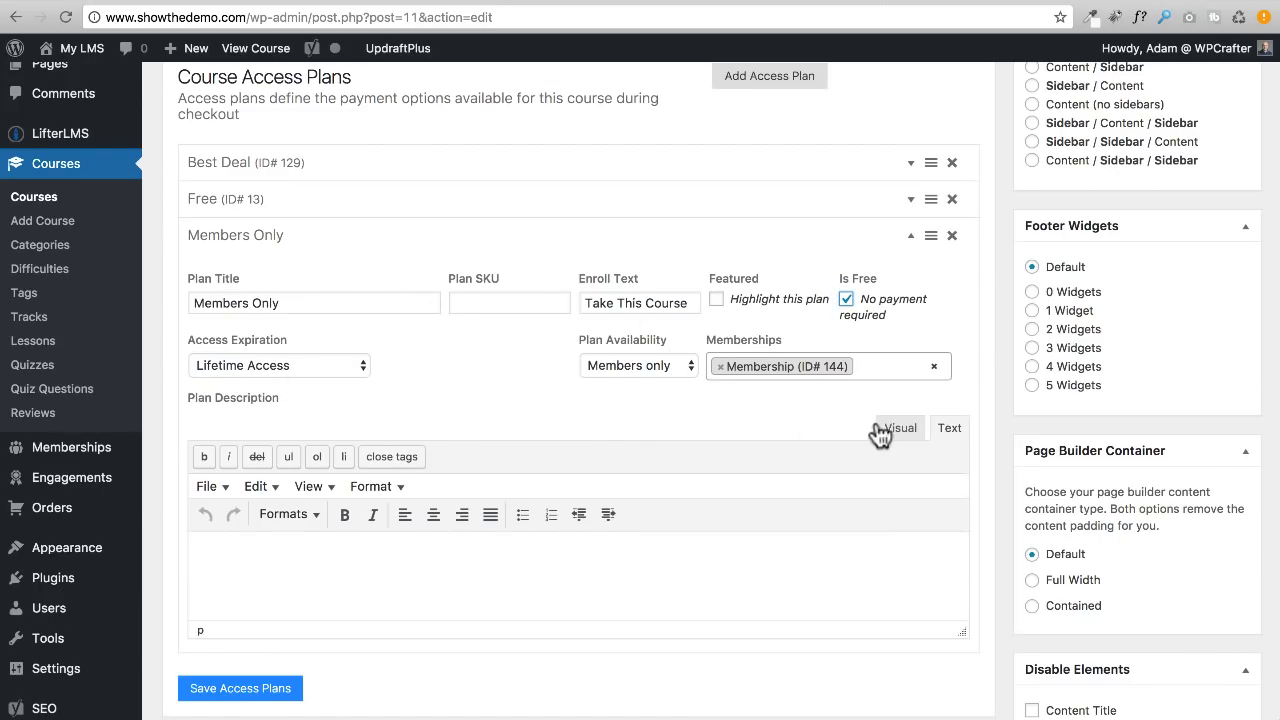
Update the course and open "How to Build a Learning Management System with LifterLMS" from the live site's Courses page
scroll(886, 428, "up", 15)
left_click(1206, 418)
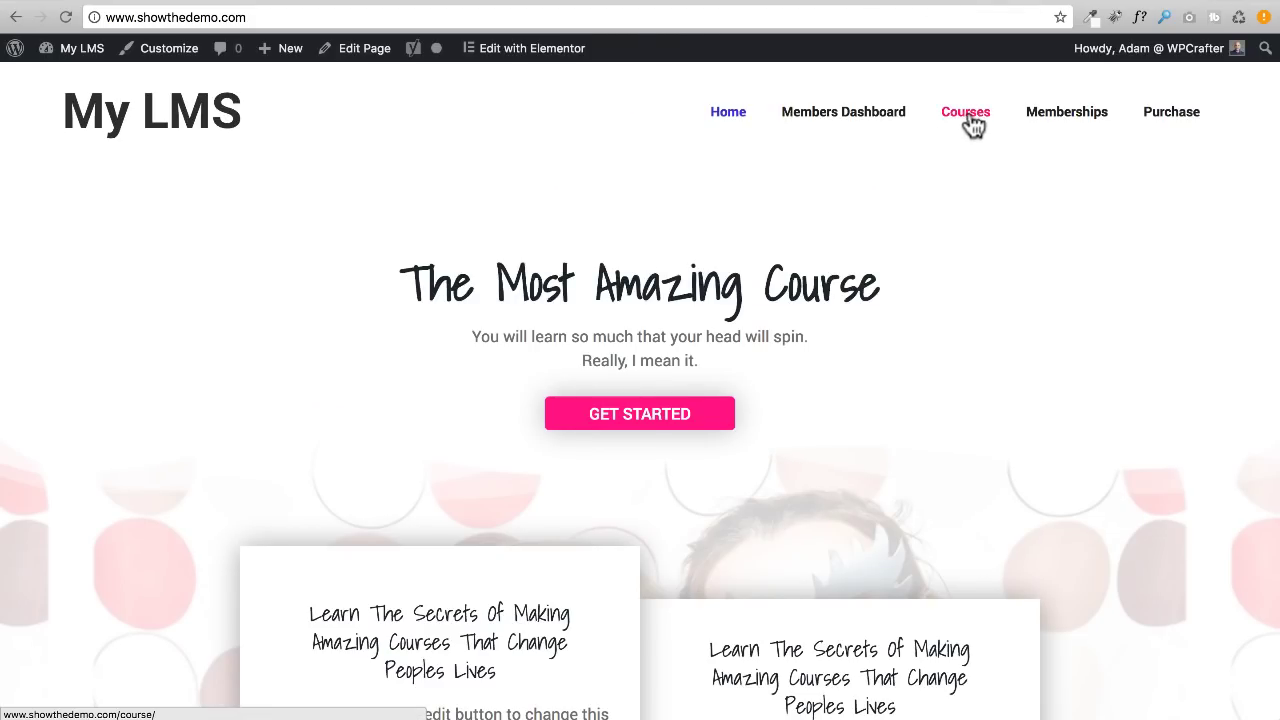
left_click(965, 112)
scroll(334, 275, "down", 2)
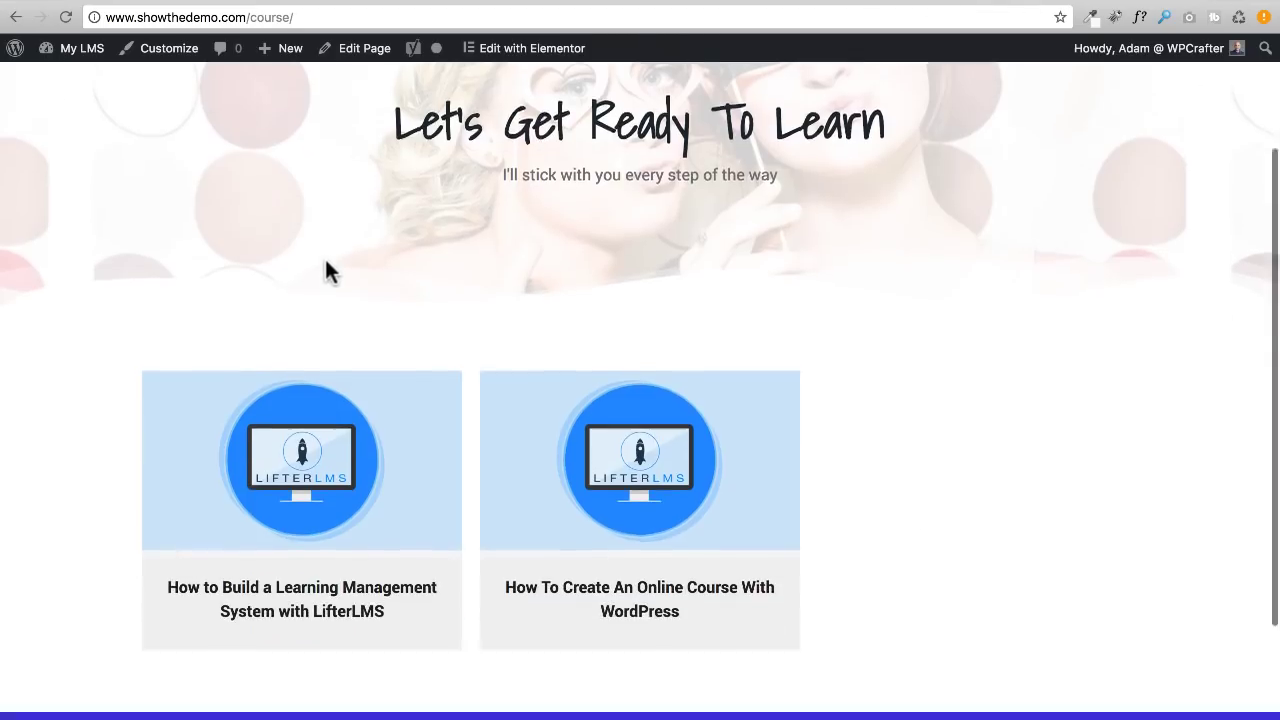
scroll(326, 265, "down", 2)
left_click(193, 360)
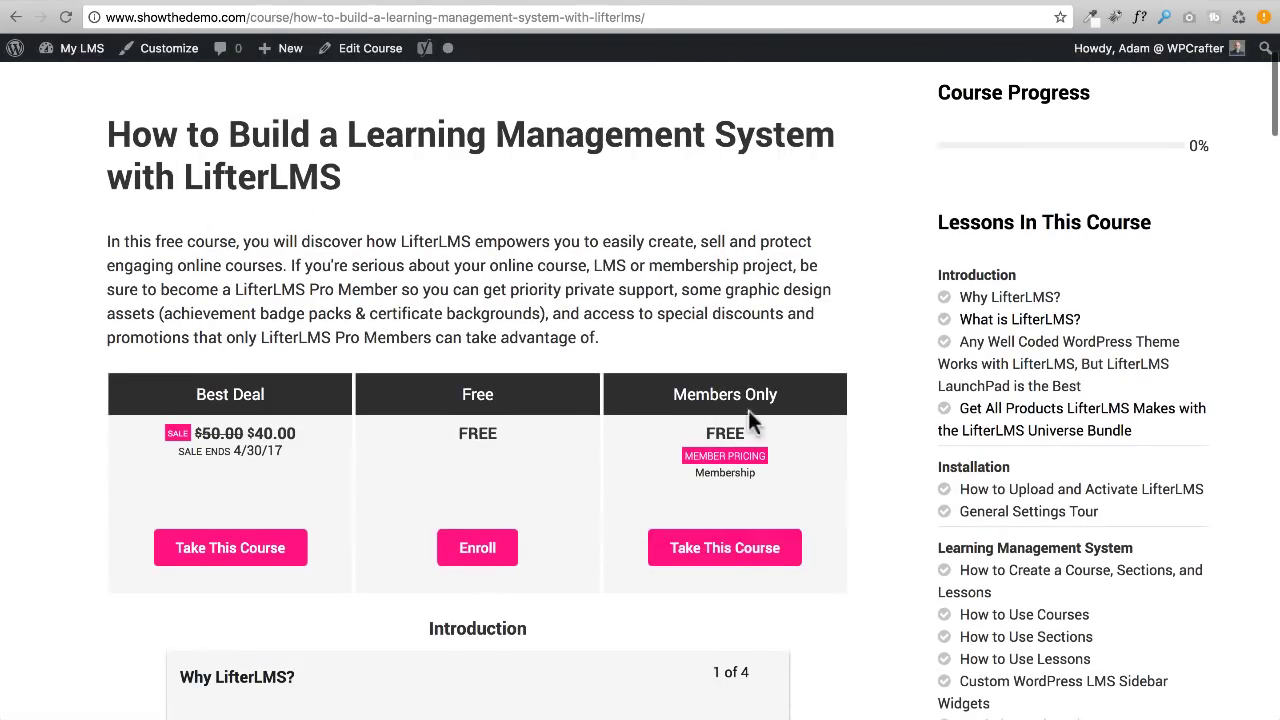
Examine the Members Only plan's member pricing and the Best Deal price on the course page, and glance over the lesson list
left_click_drag(660, 396, 840, 400)
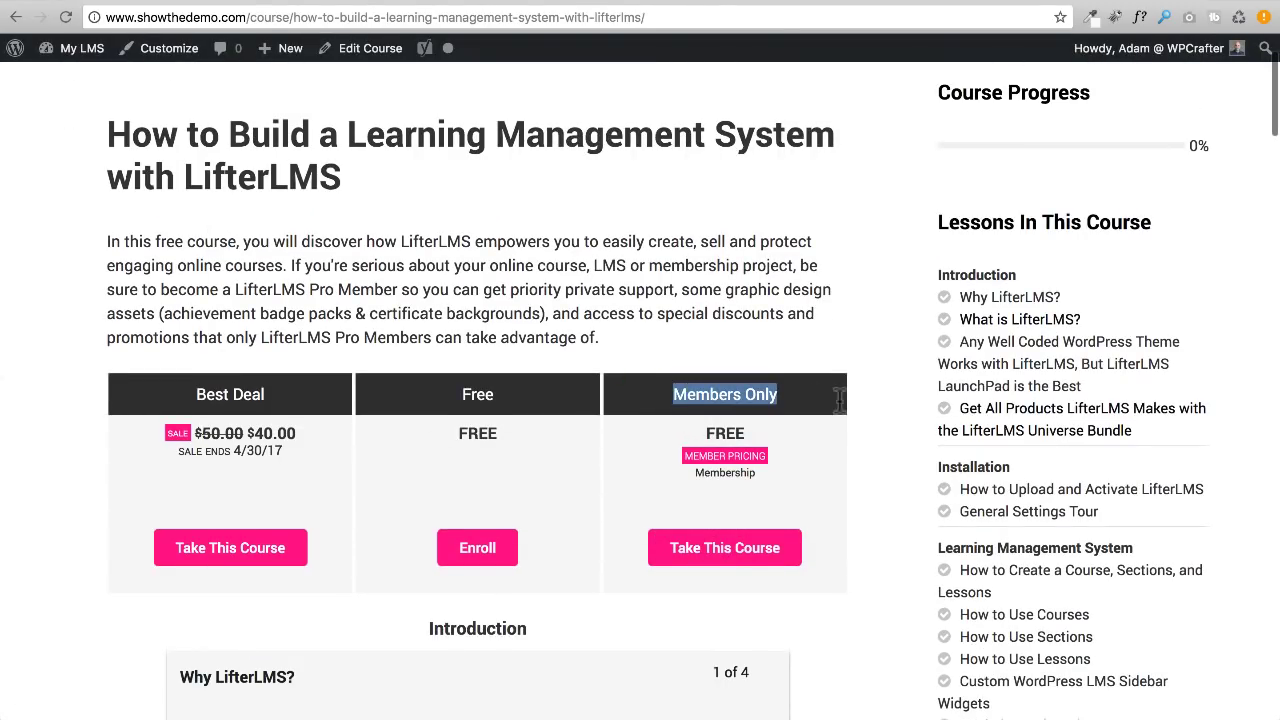
left_click_drag(775, 456, 628, 460)
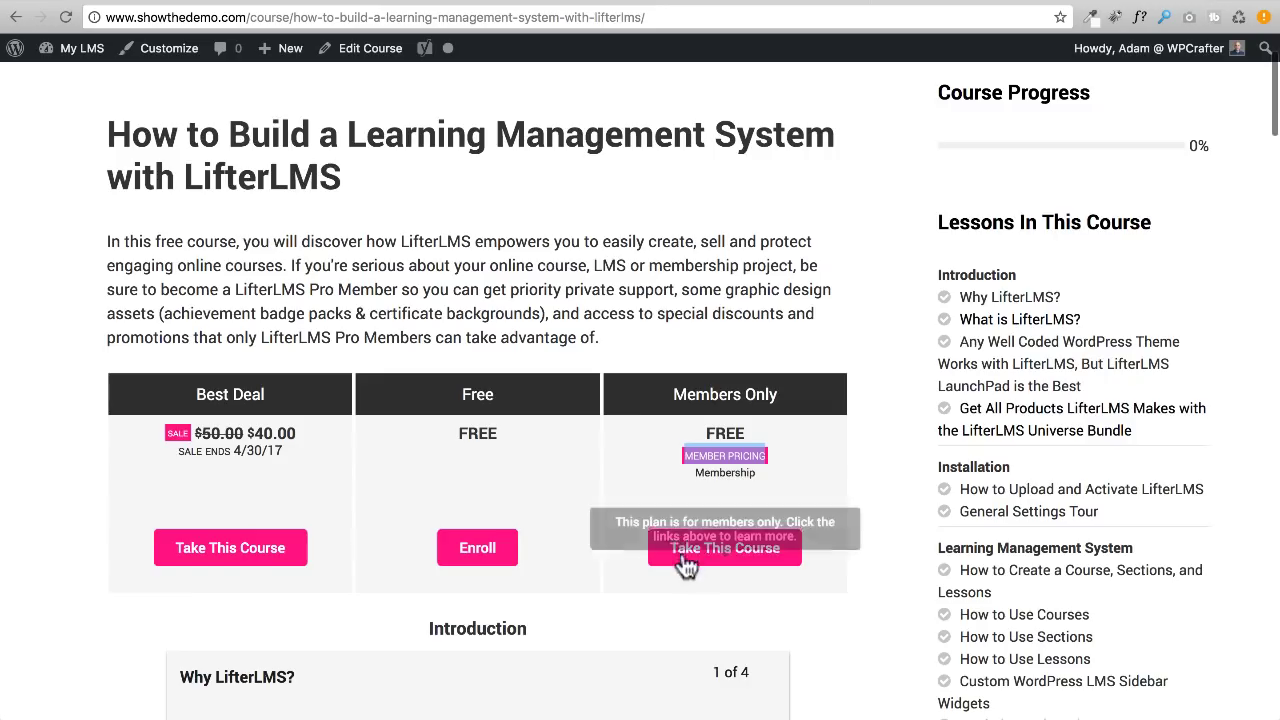
left_click(634, 465)
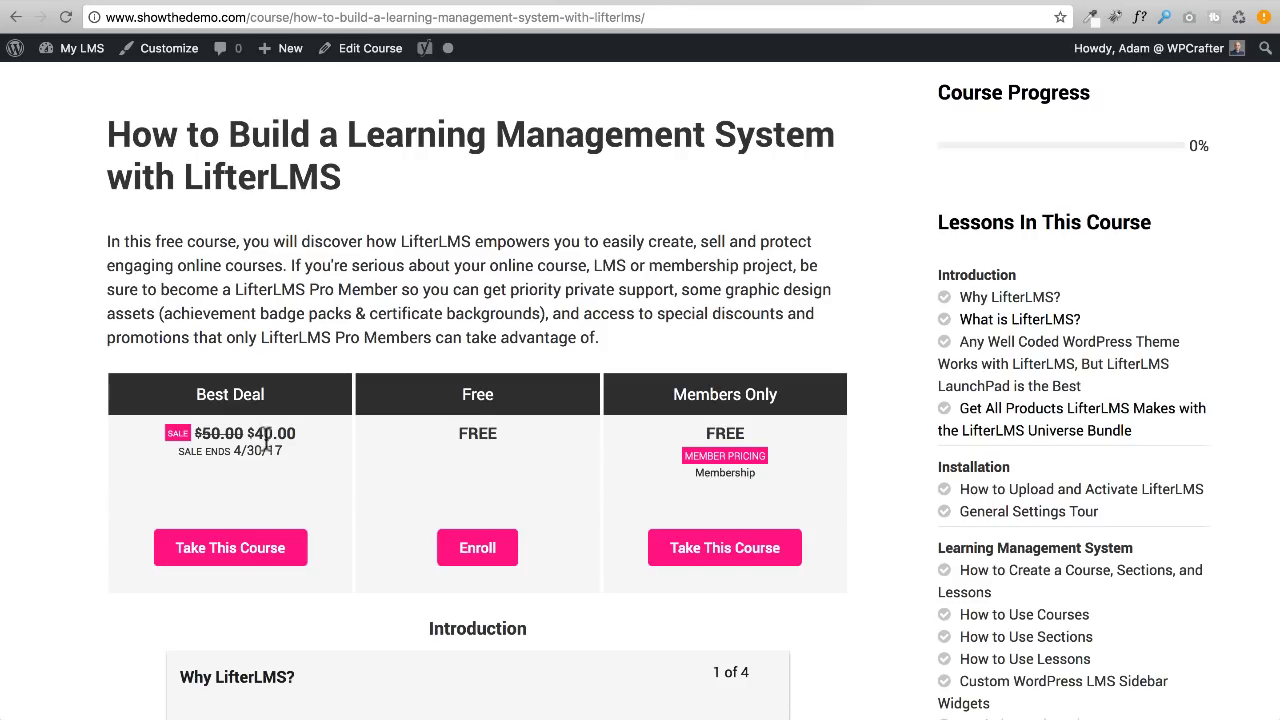
left_click_drag(254, 432, 285, 428)
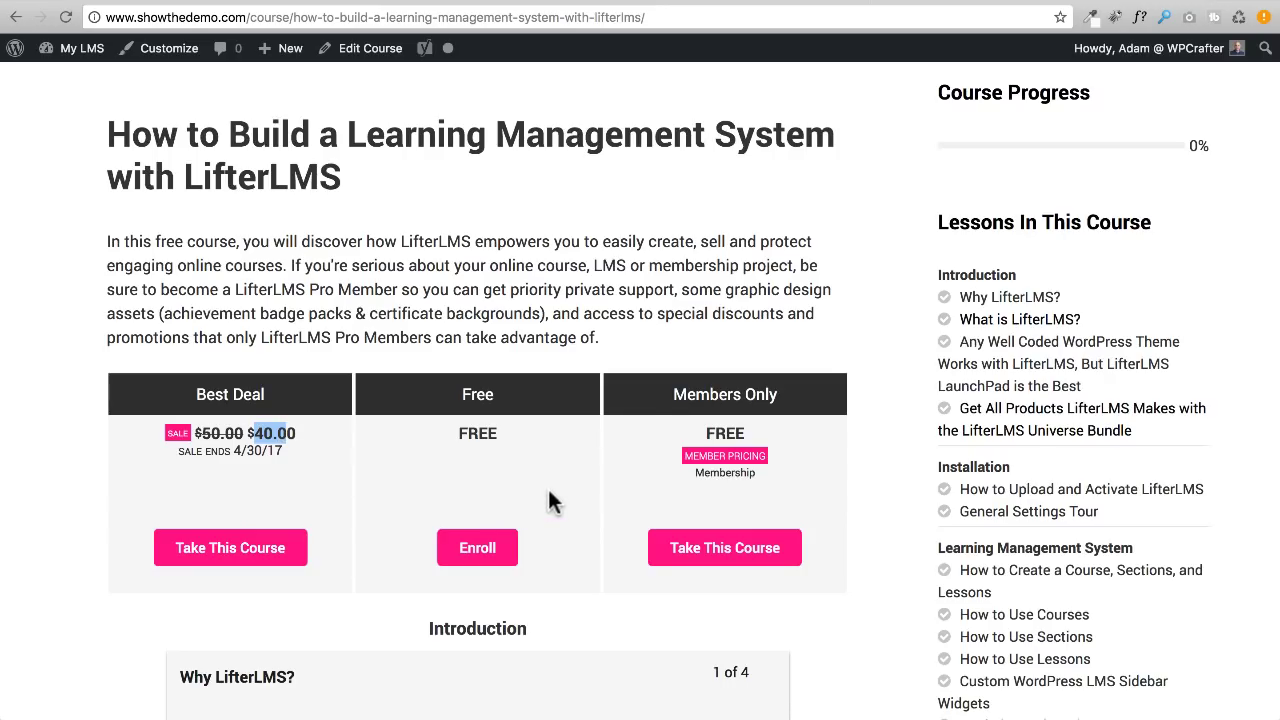
scroll(633, 409, "down", 5)
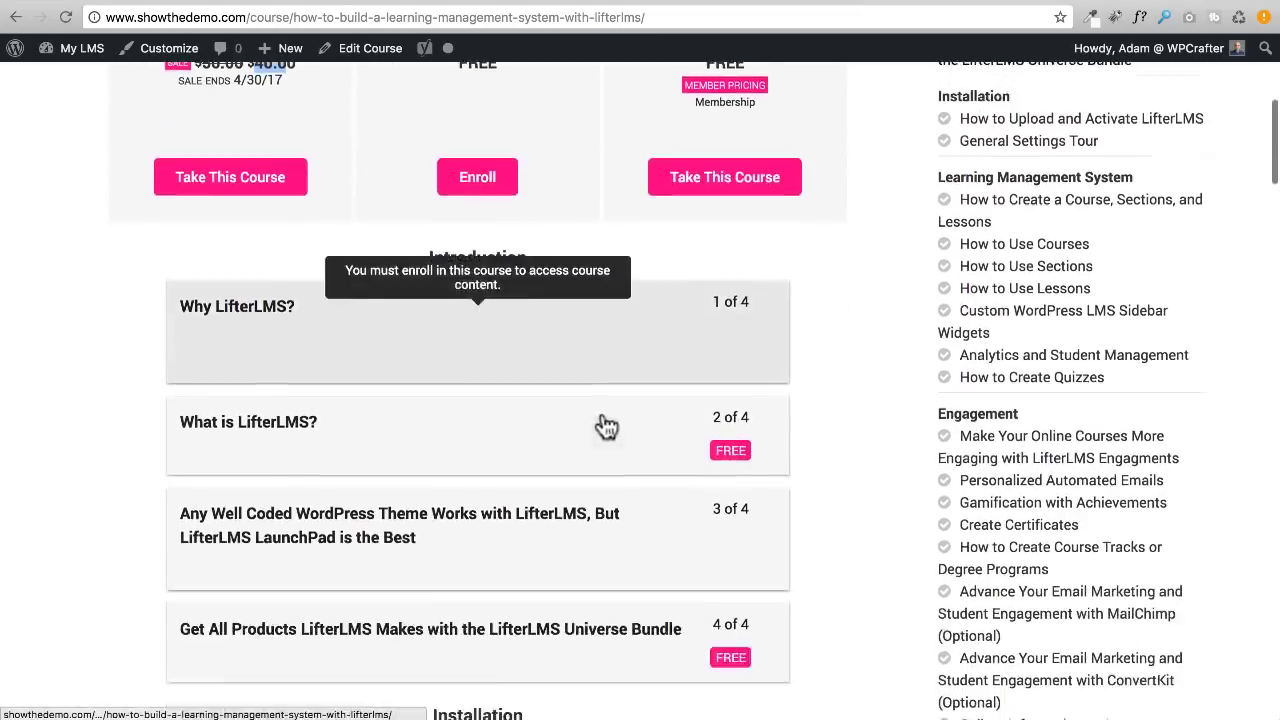
scroll(603, 428, "up", 7)
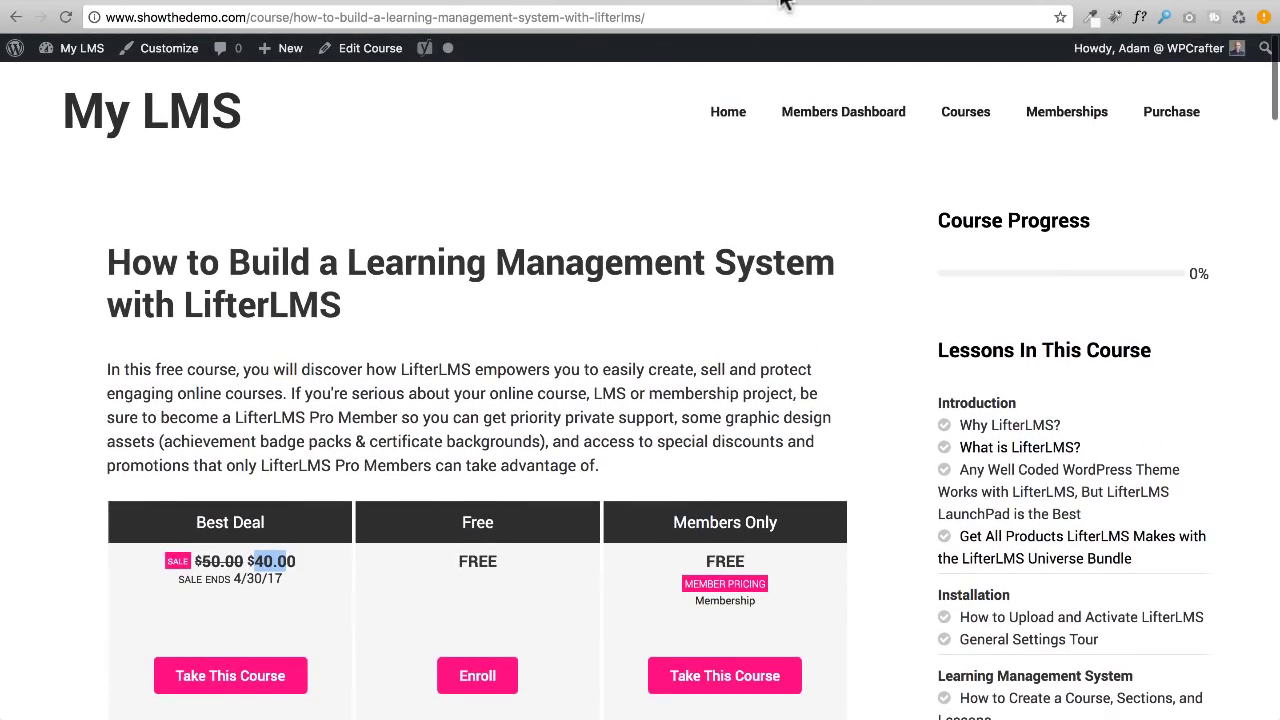
Return to the WordPress admin and create a new page titled "Members Download Page"
left_click(787, 2)
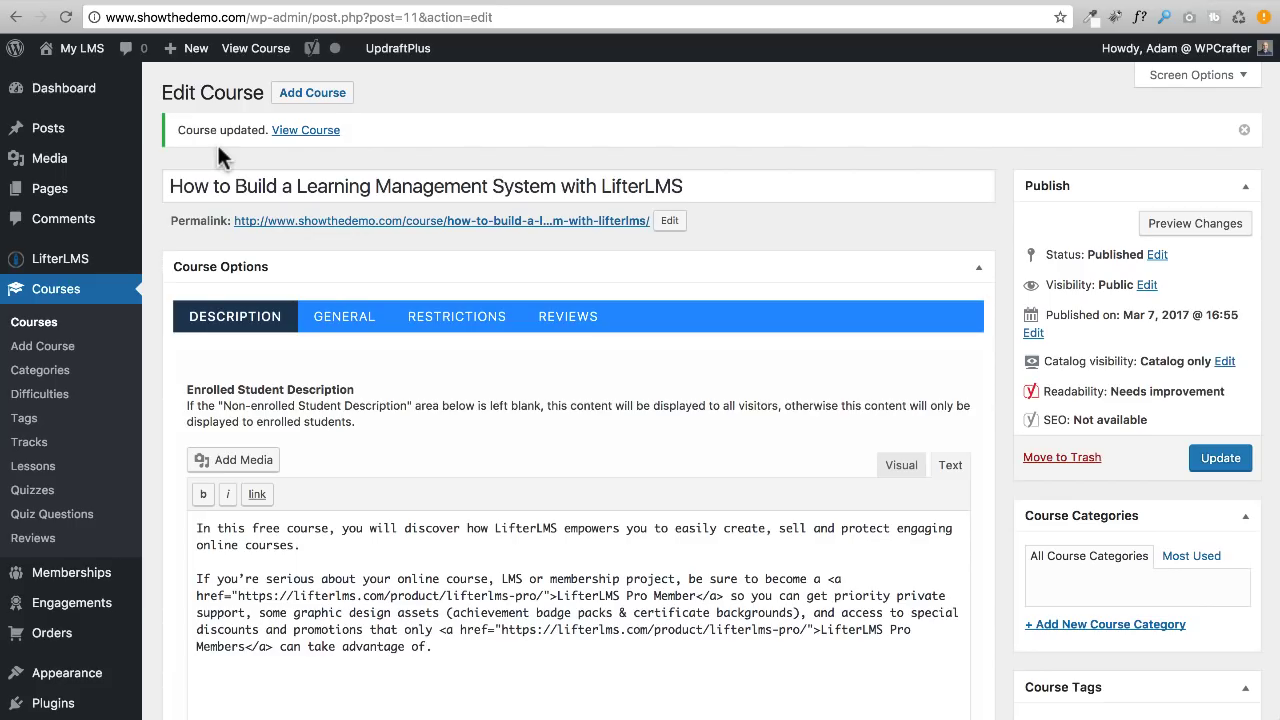
left_click(42, 195)
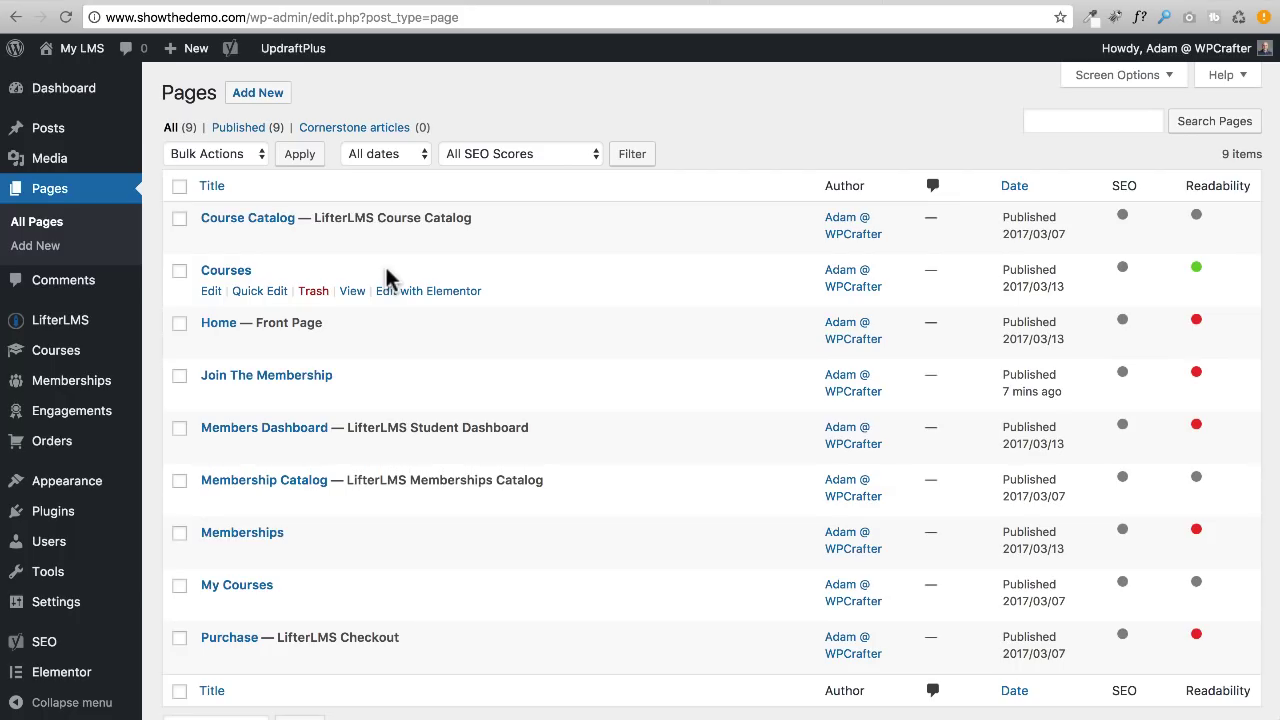
left_click(262, 100)
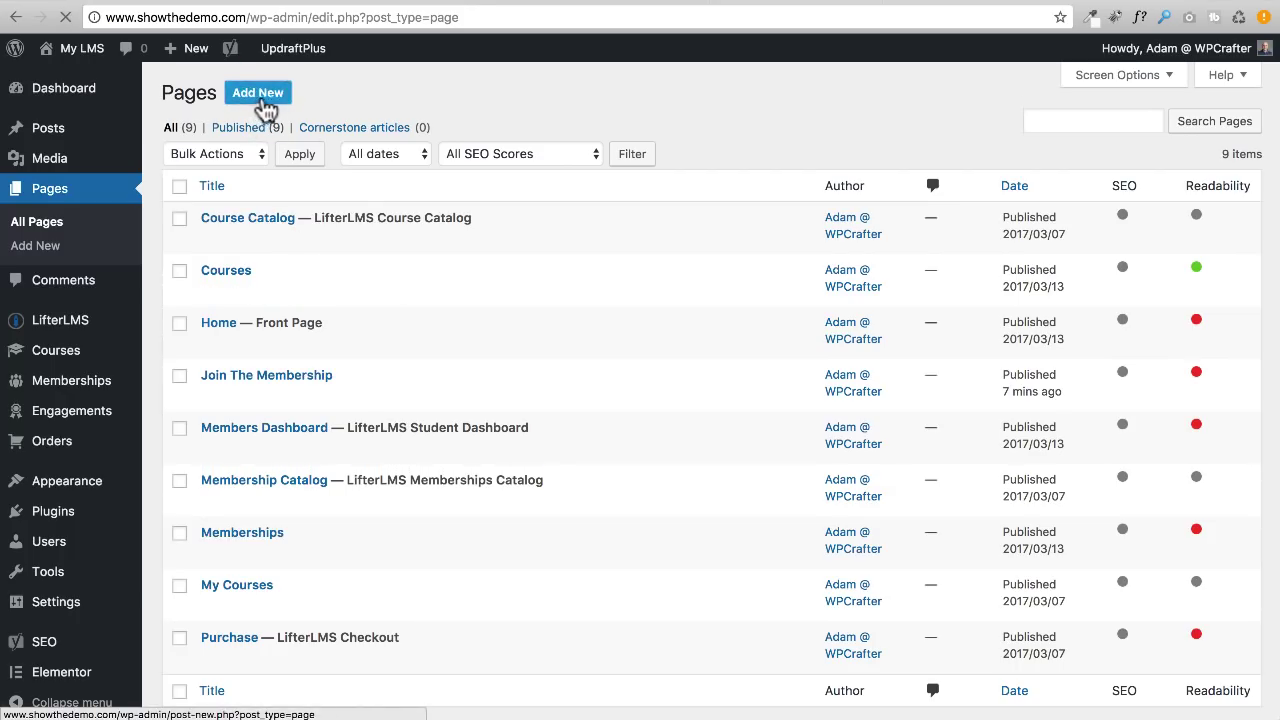
left_click(271, 137)
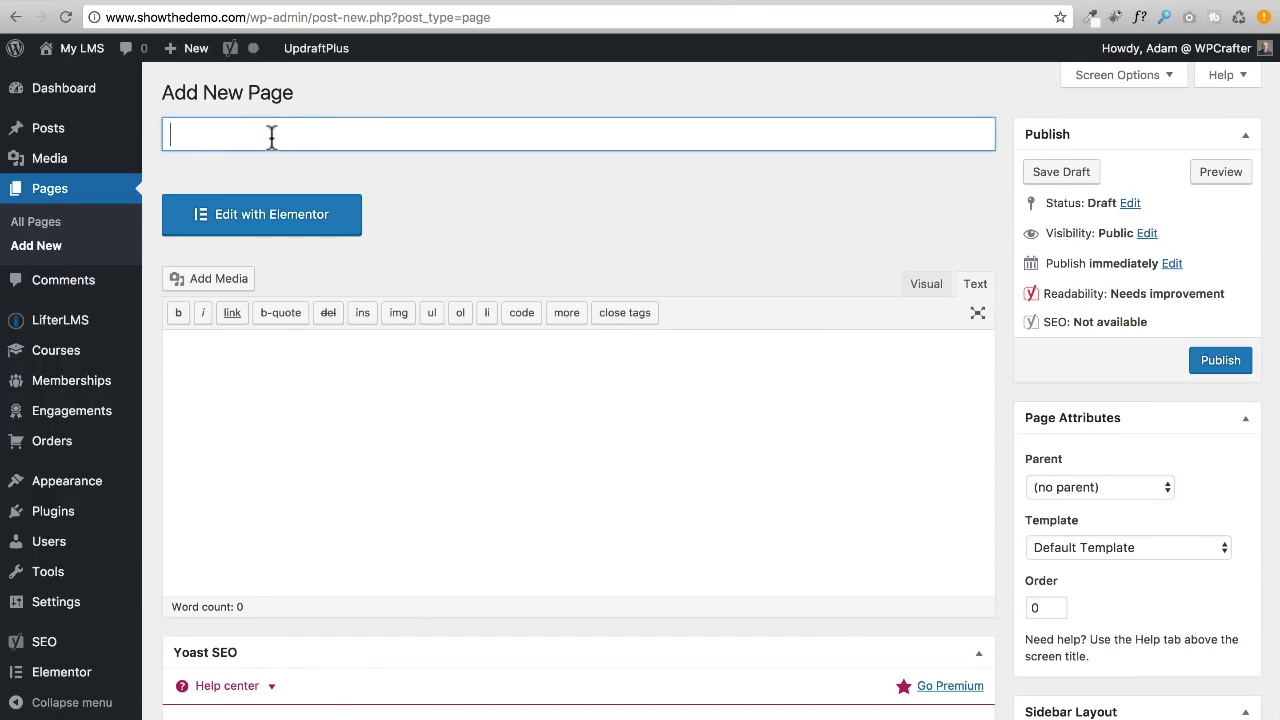
type("Members Download Page")
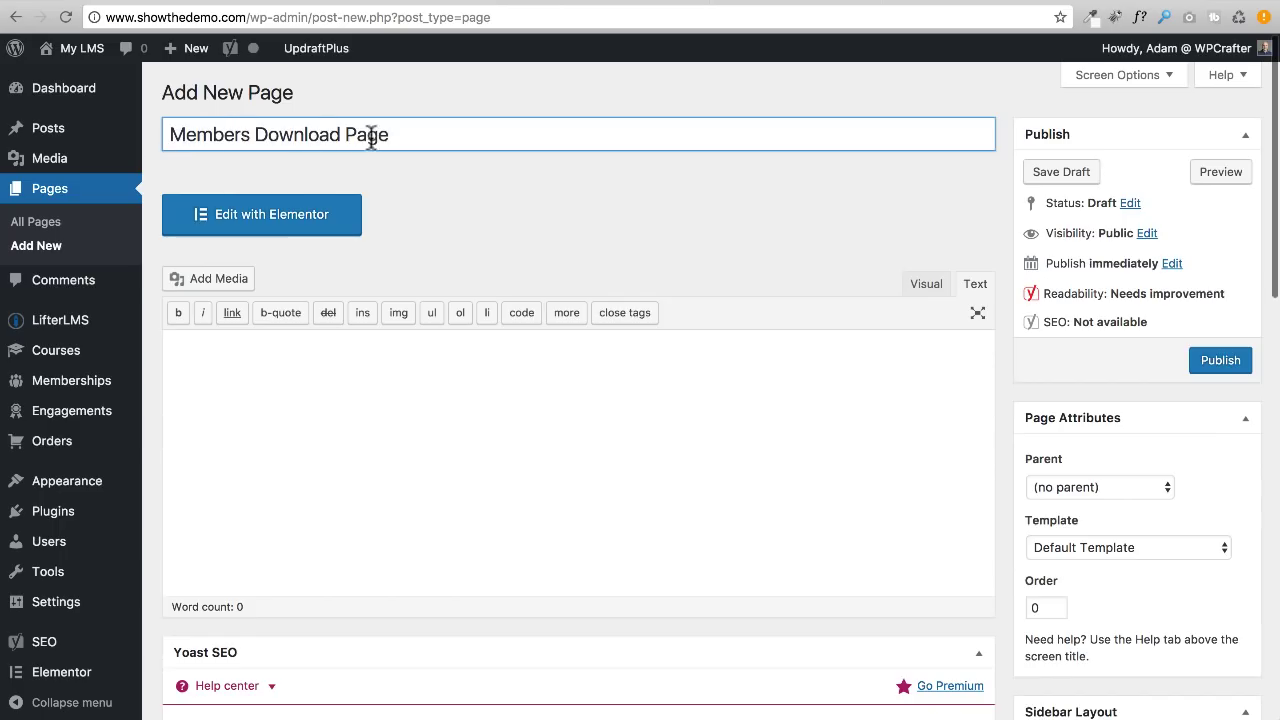
left_click(466, 378)
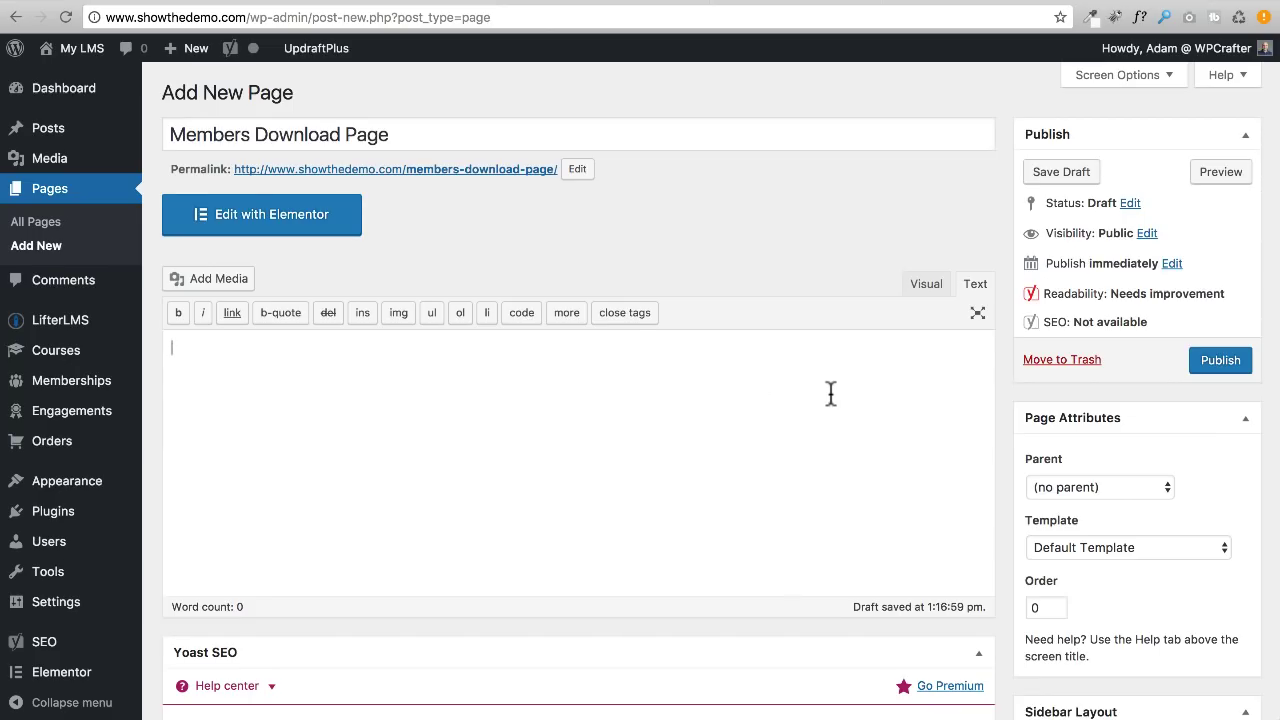
Restrict the Members Download Page to members of Membership (ID# 144) and publish the page
scroll(831, 391, "down", 5)
scroll(836, 400, "down", 10)
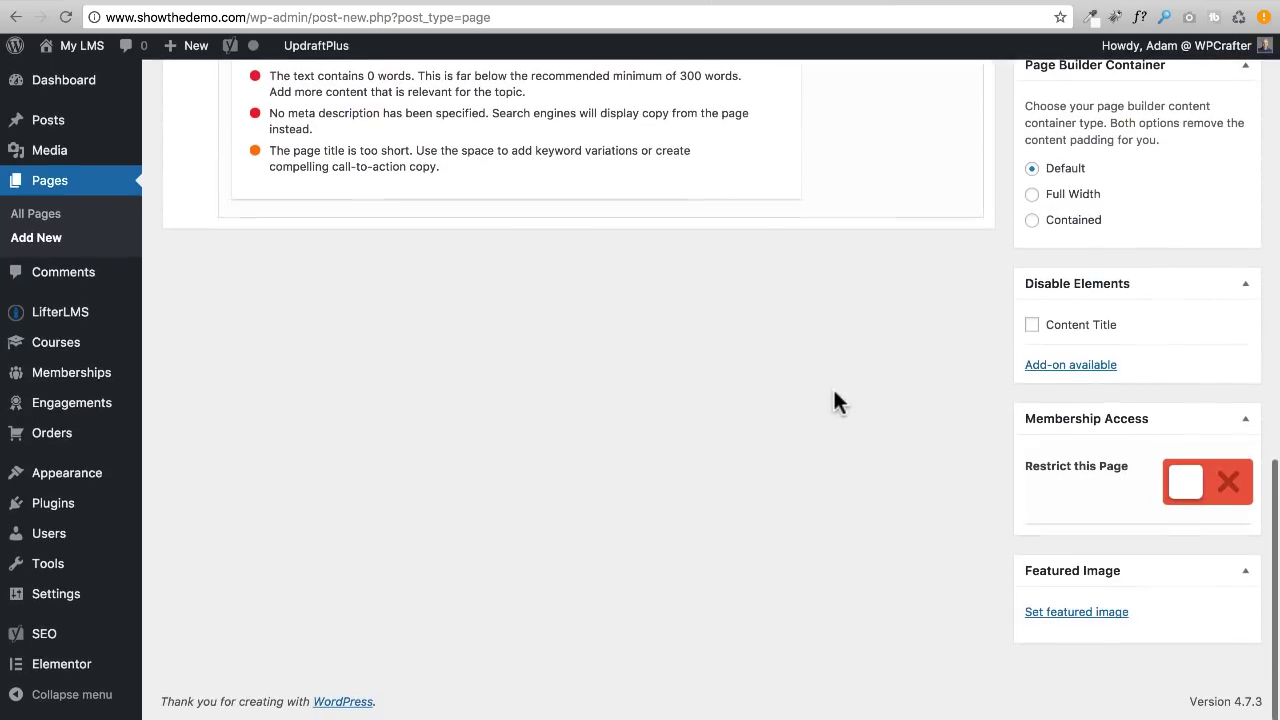
left_click(1220, 490)
scroll(1114, 394, "down", 2)
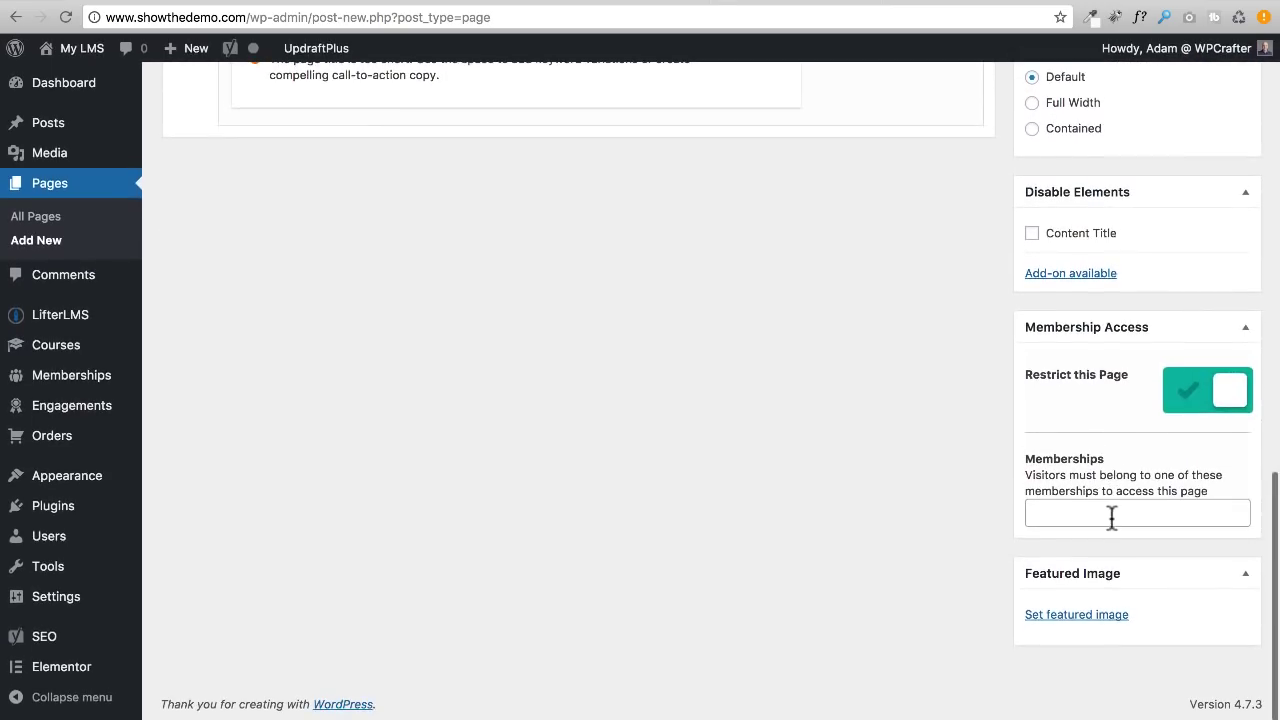
left_click(1112, 514)
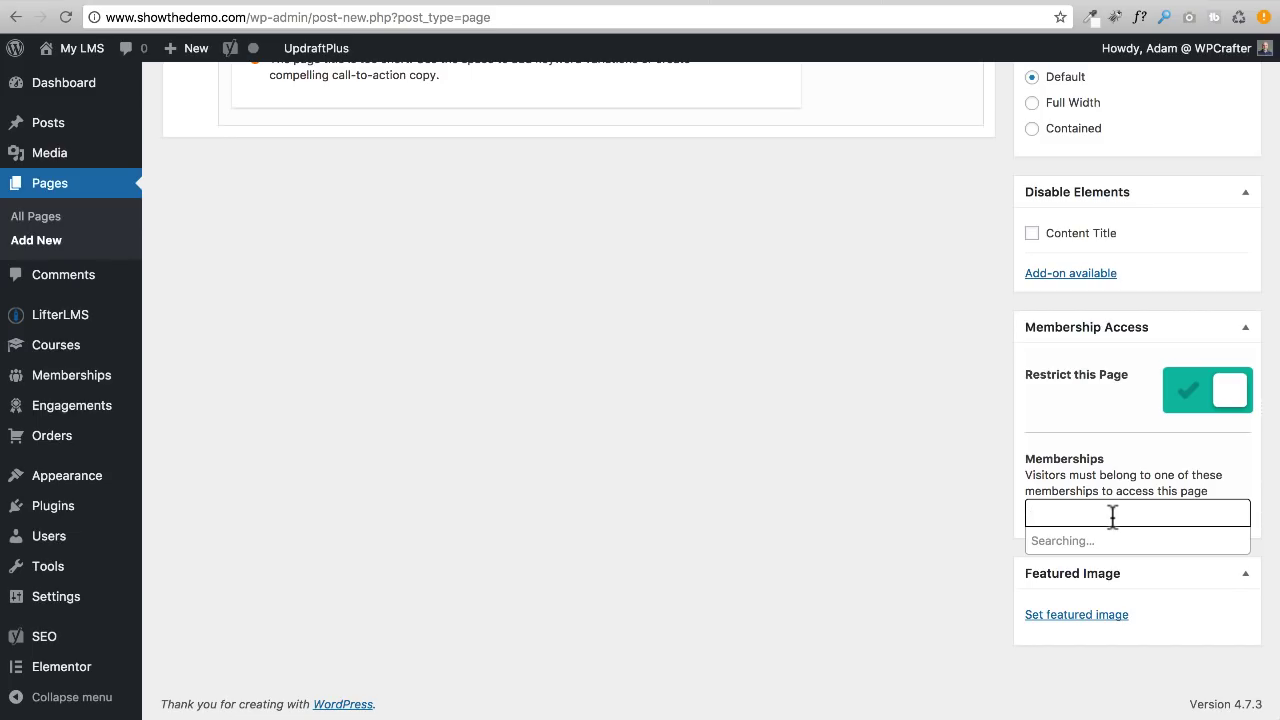
type("Mem")
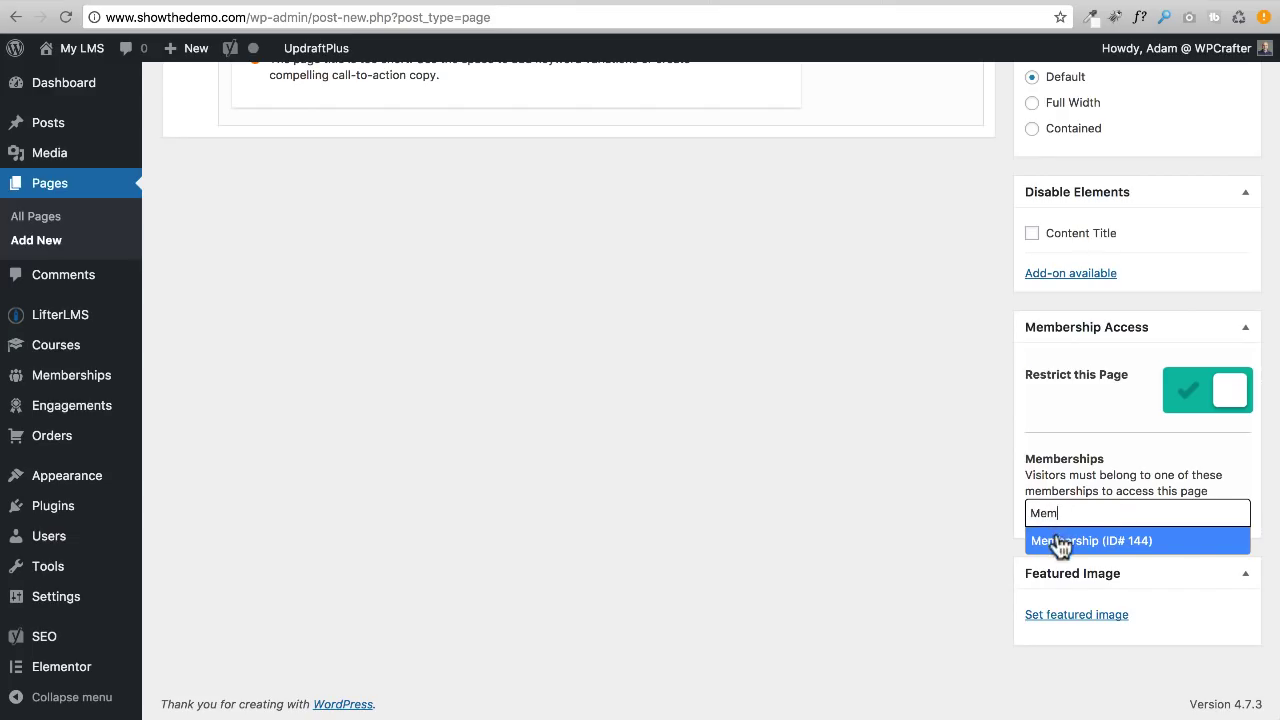
left_click(1085, 545)
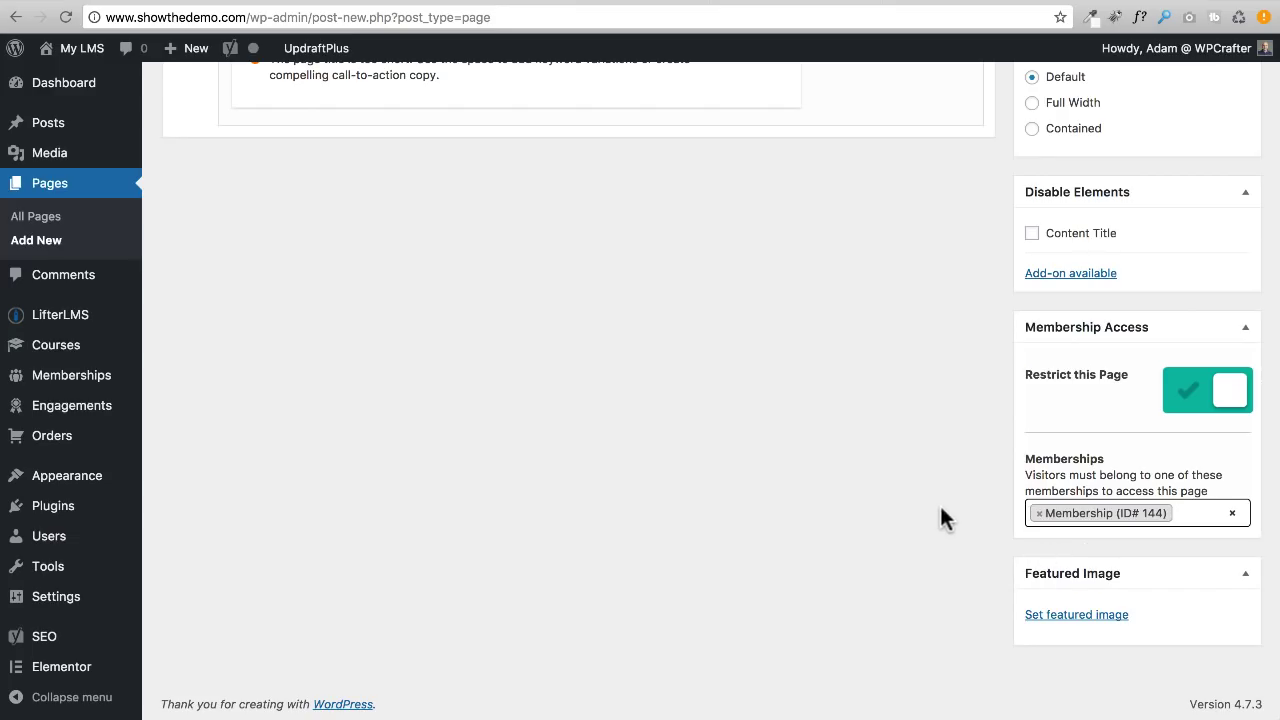
scroll(940, 510, "up", 10)
left_click(1222, 362)
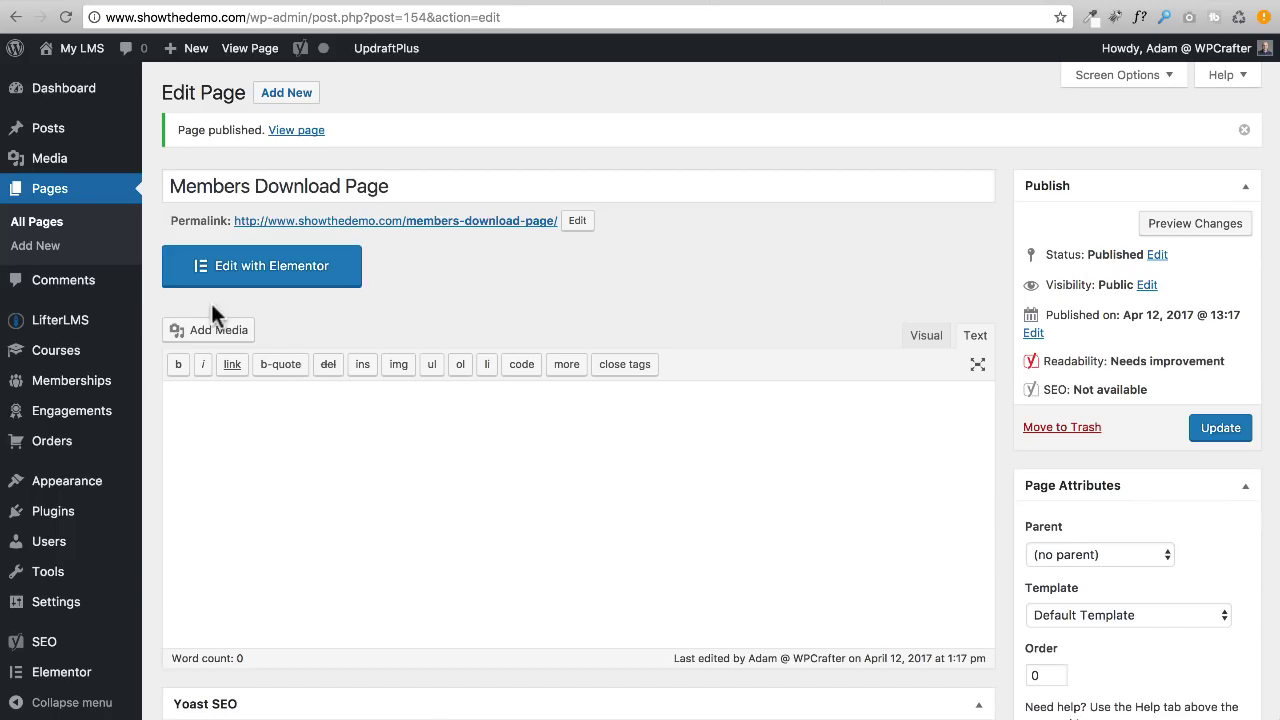
Set the Membership's restricted access redirect to the WordPress page Join The Membership (ID# 146) and update the membership
left_click(79, 392)
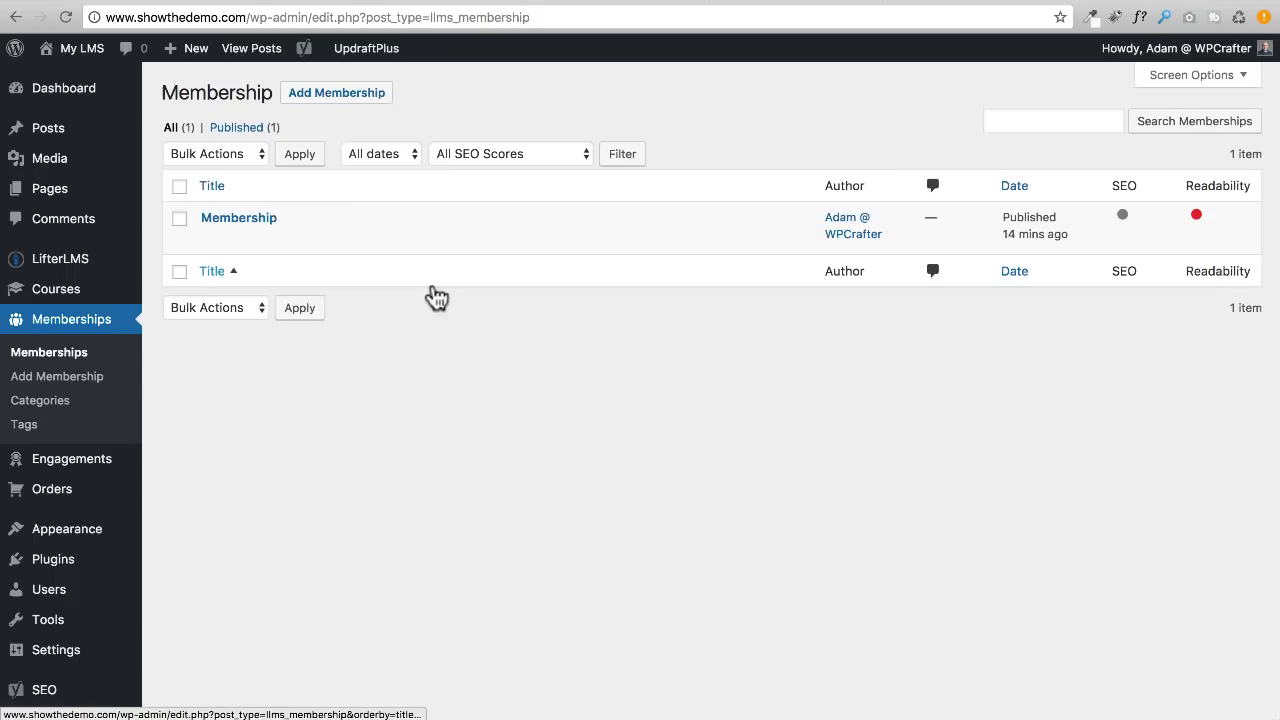
left_click(250, 220)
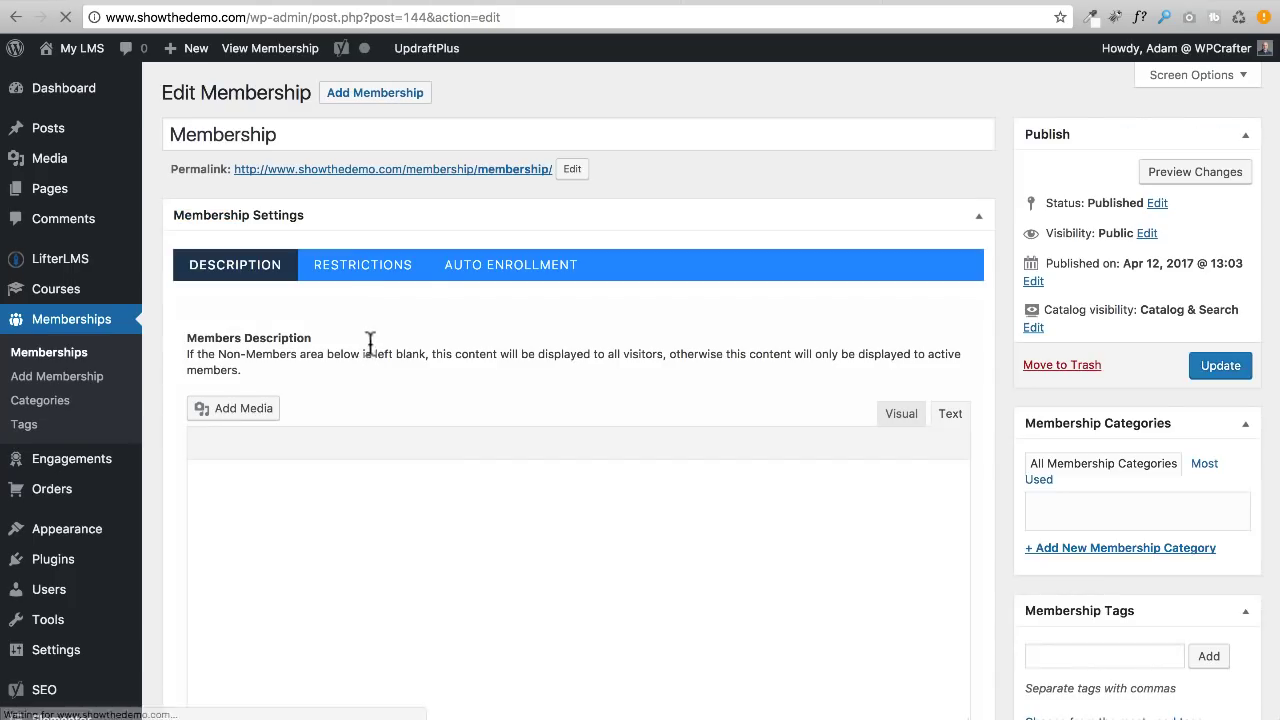
left_click(365, 266)
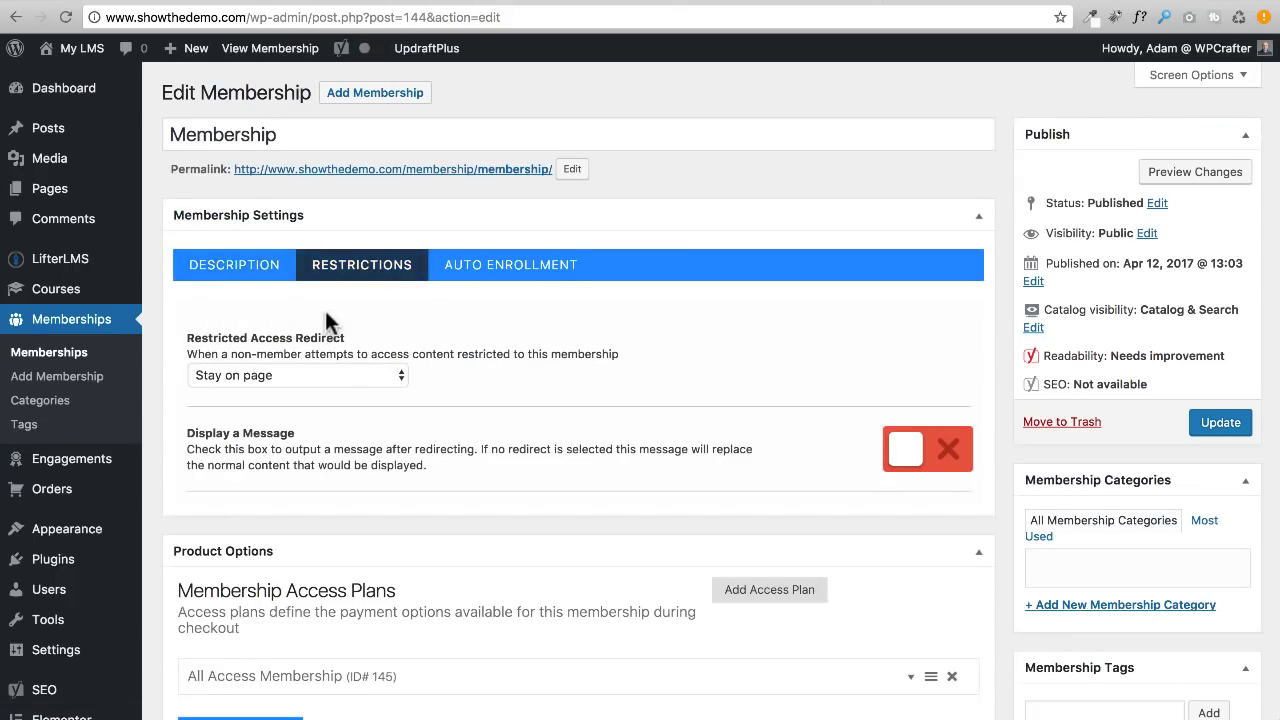
scroll(325, 312, "down", 2)
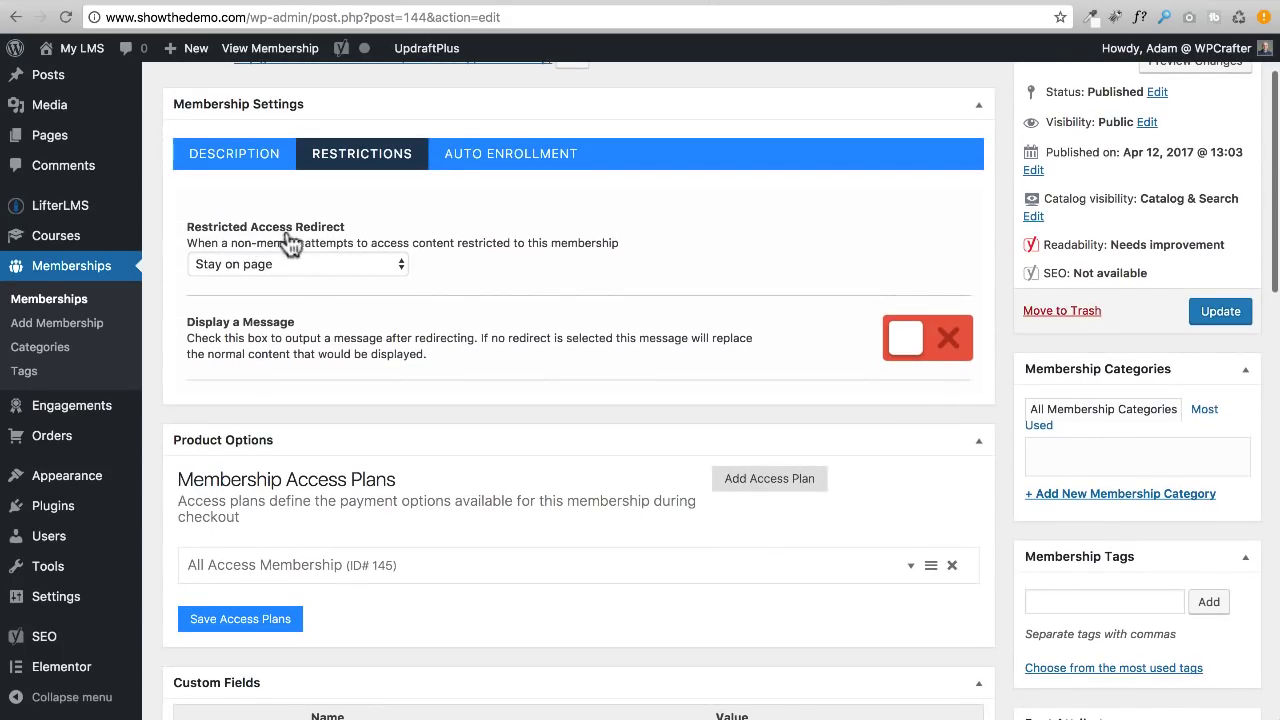
left_click(343, 264)
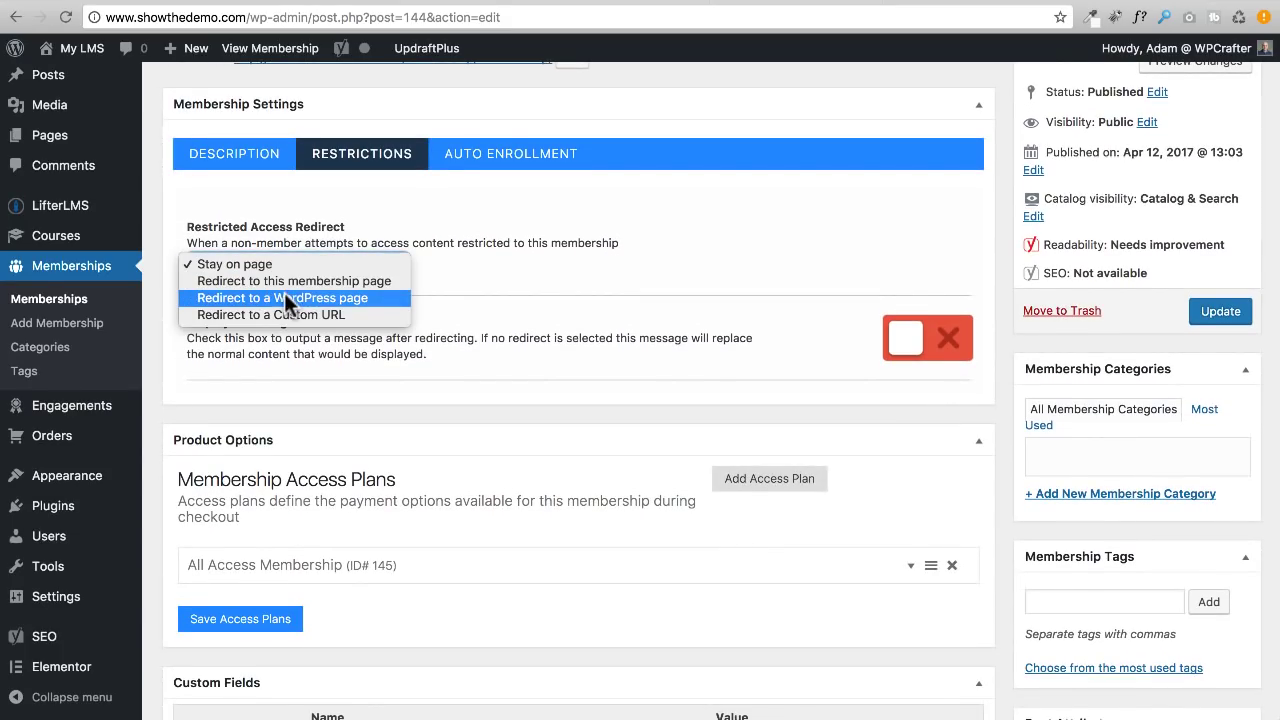
left_click(284, 295)
left_click(268, 343)
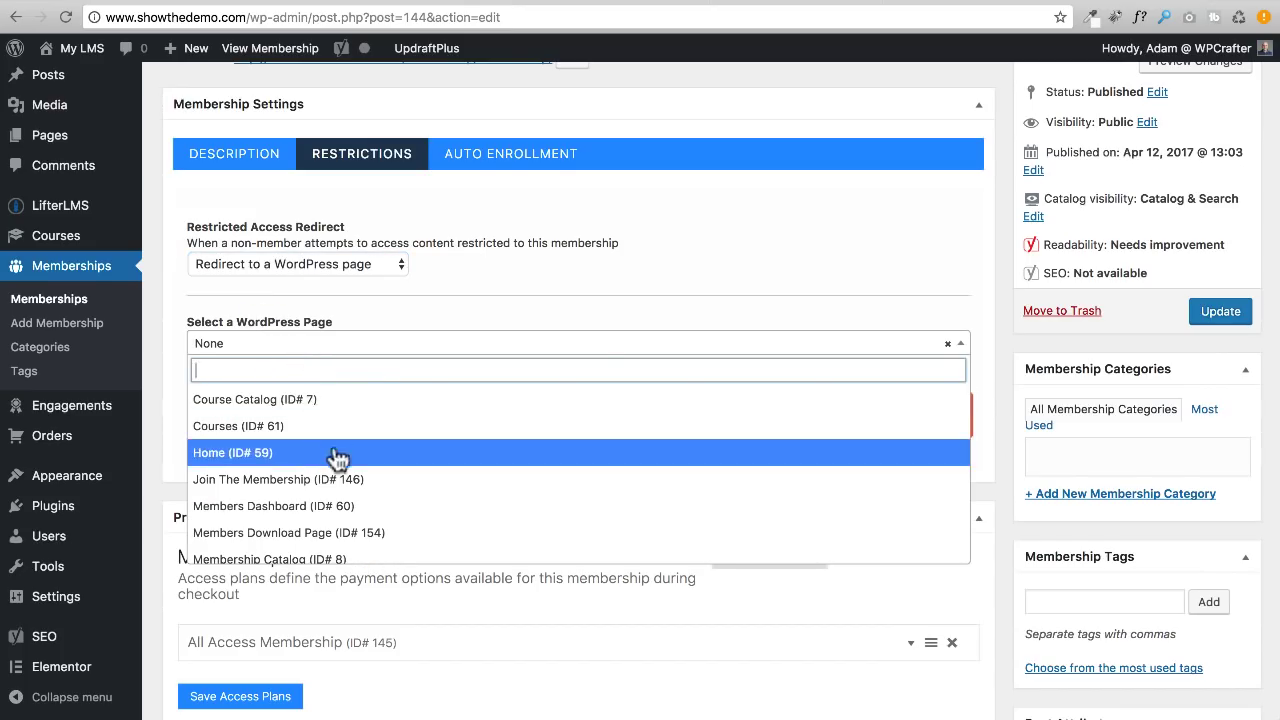
left_click(230, 484)
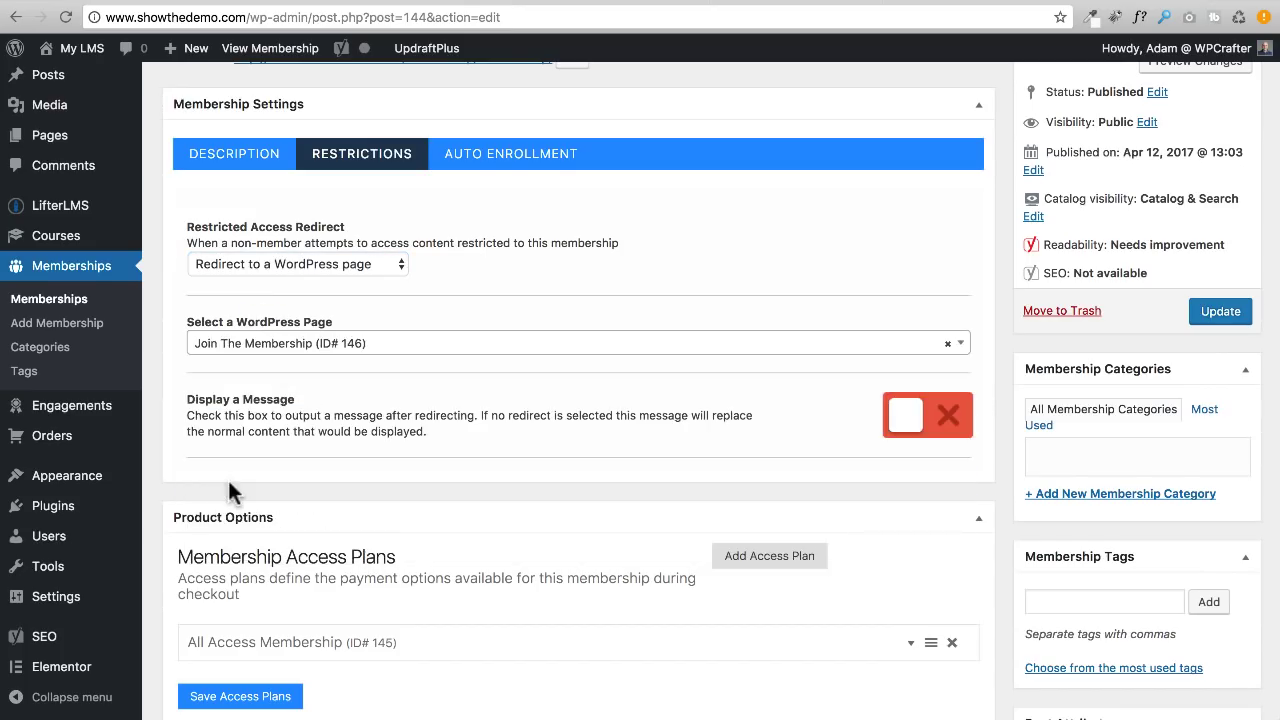
left_click(1222, 313)
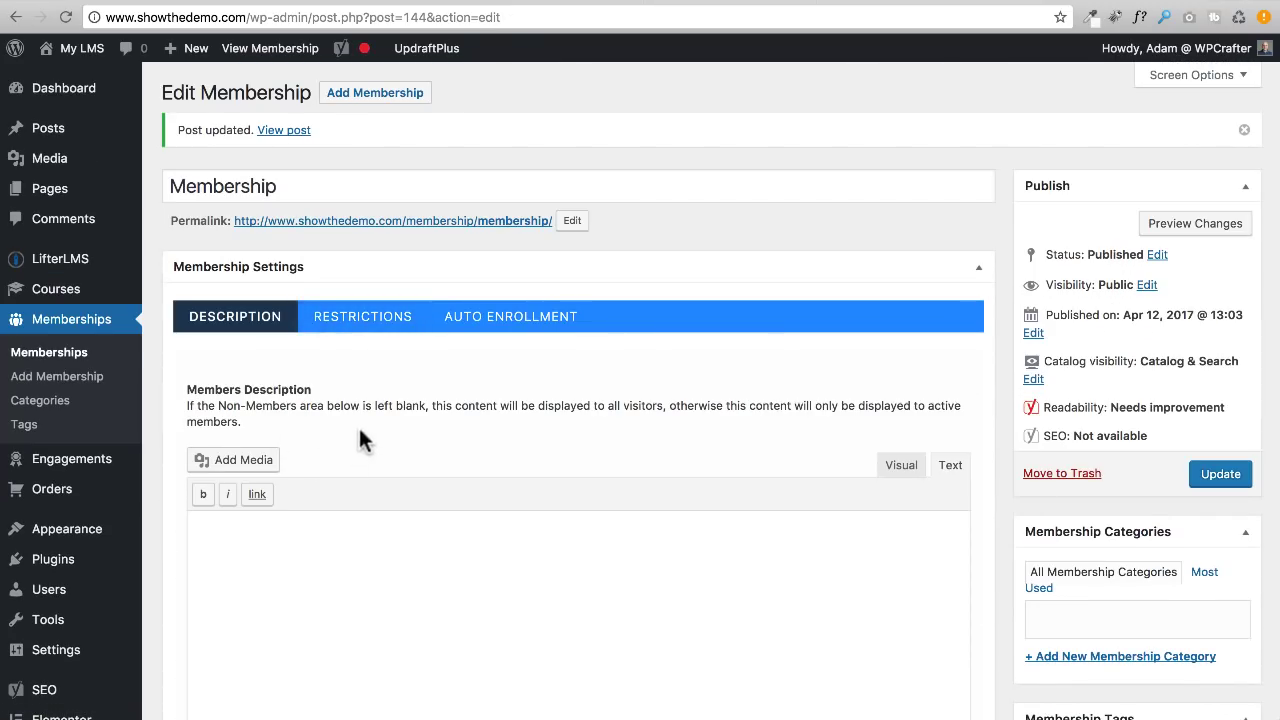
Open the Members Download Page for editing from the list of pages and copy its permalink
scroll(358, 425, "down", 10)
scroll(366, 413, "up", 10)
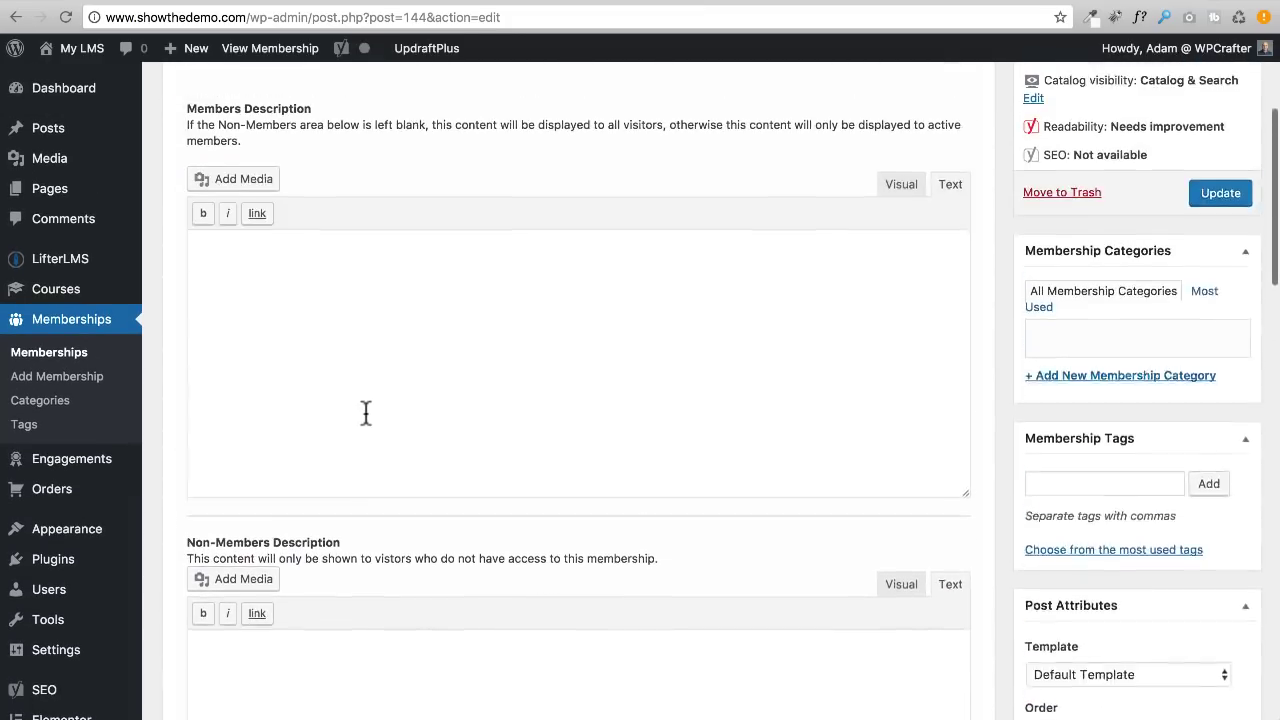
mouse_move(70, 200)
left_click(266, 190)
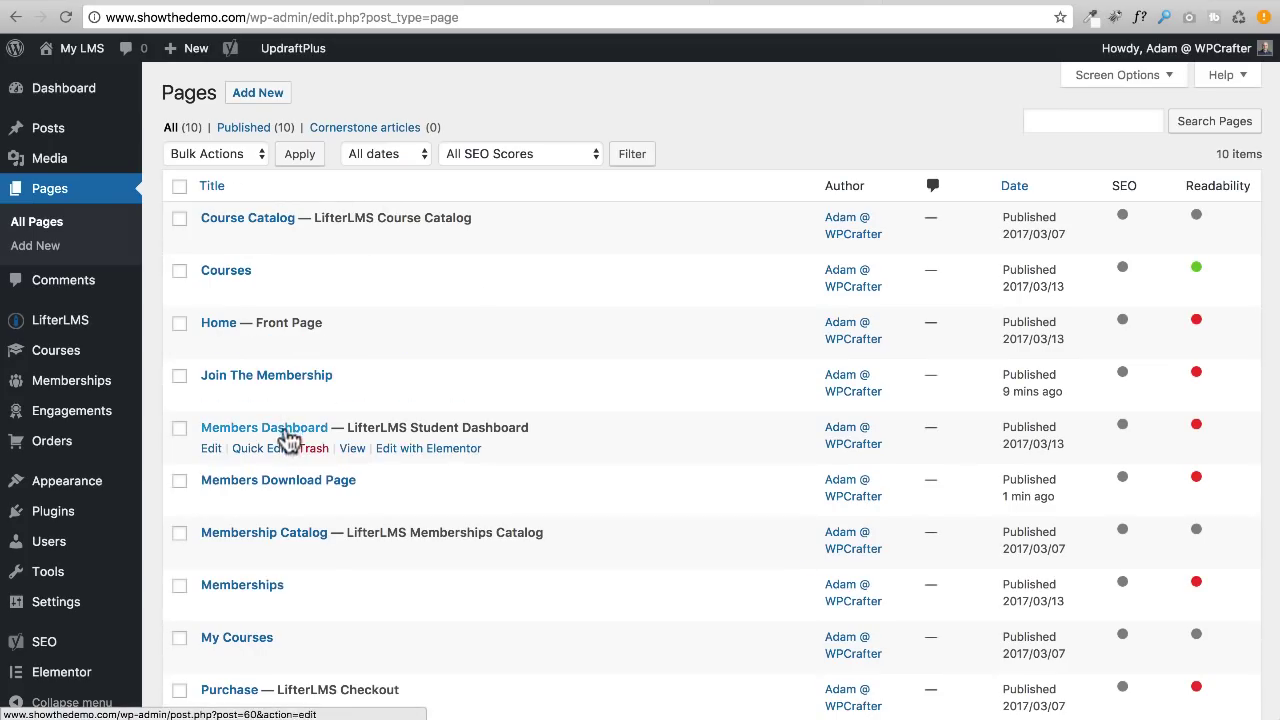
left_click(263, 480)
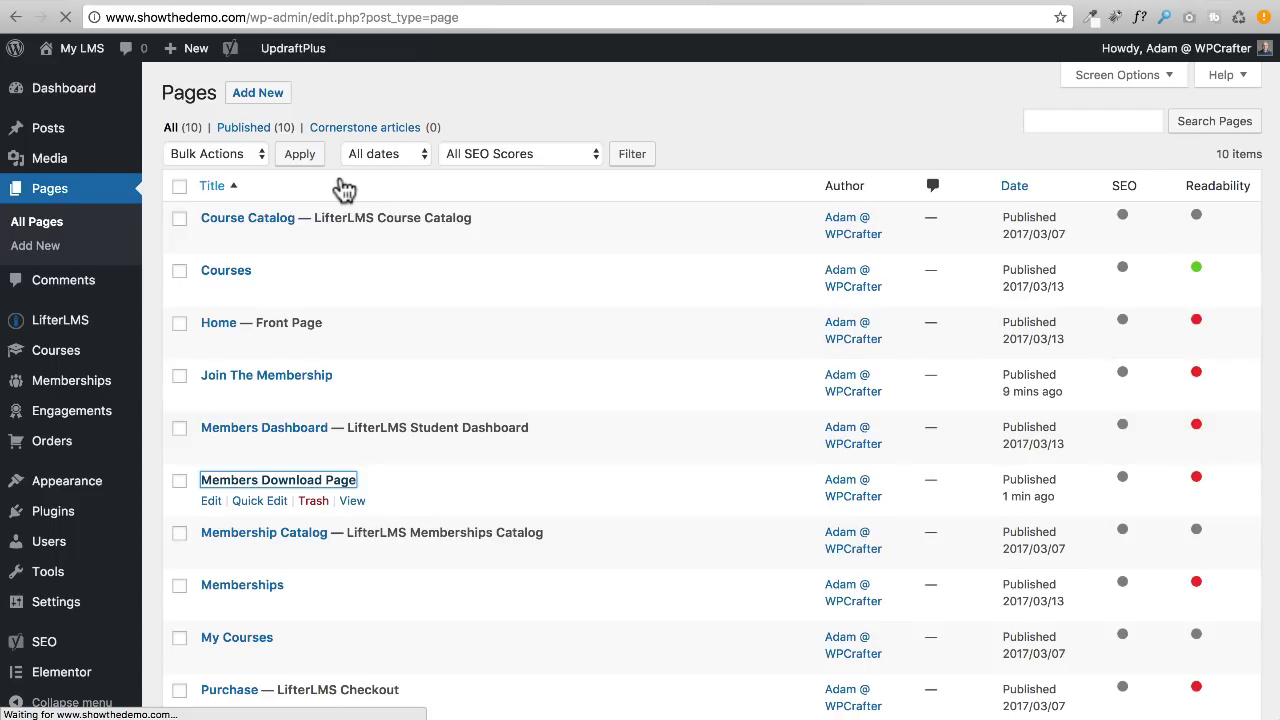
right_click(421, 172)
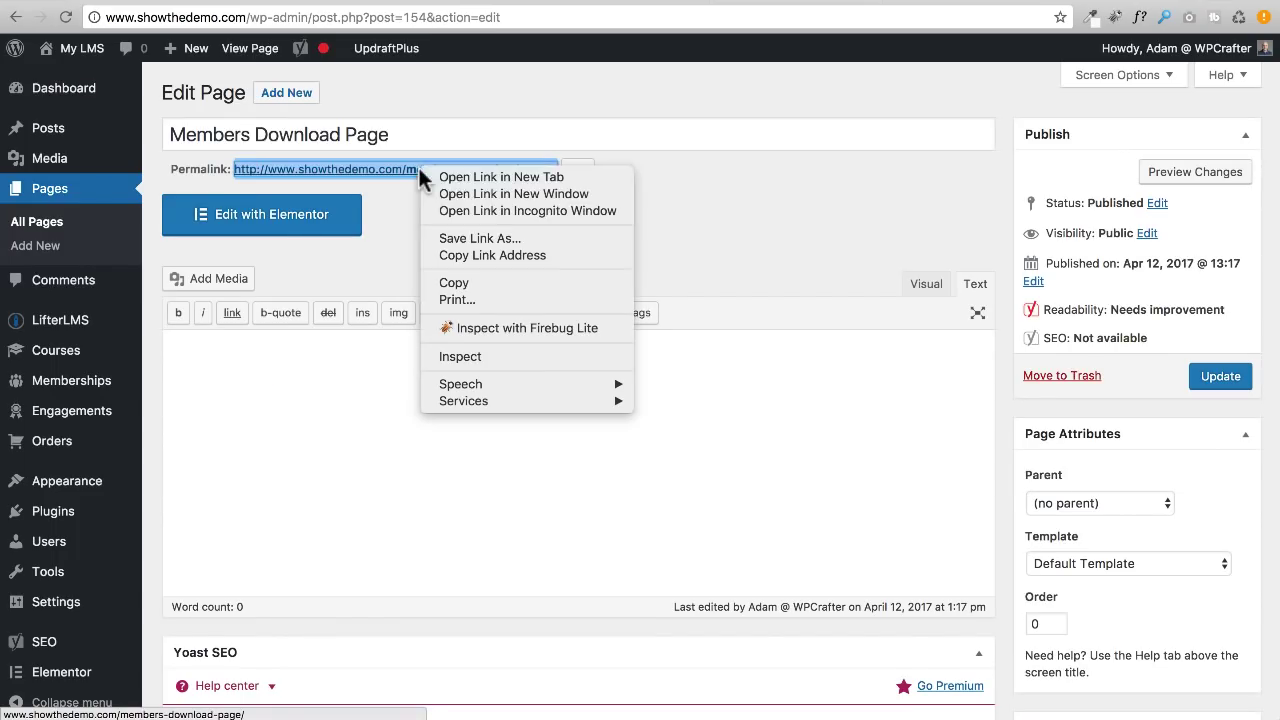
left_click(472, 283)
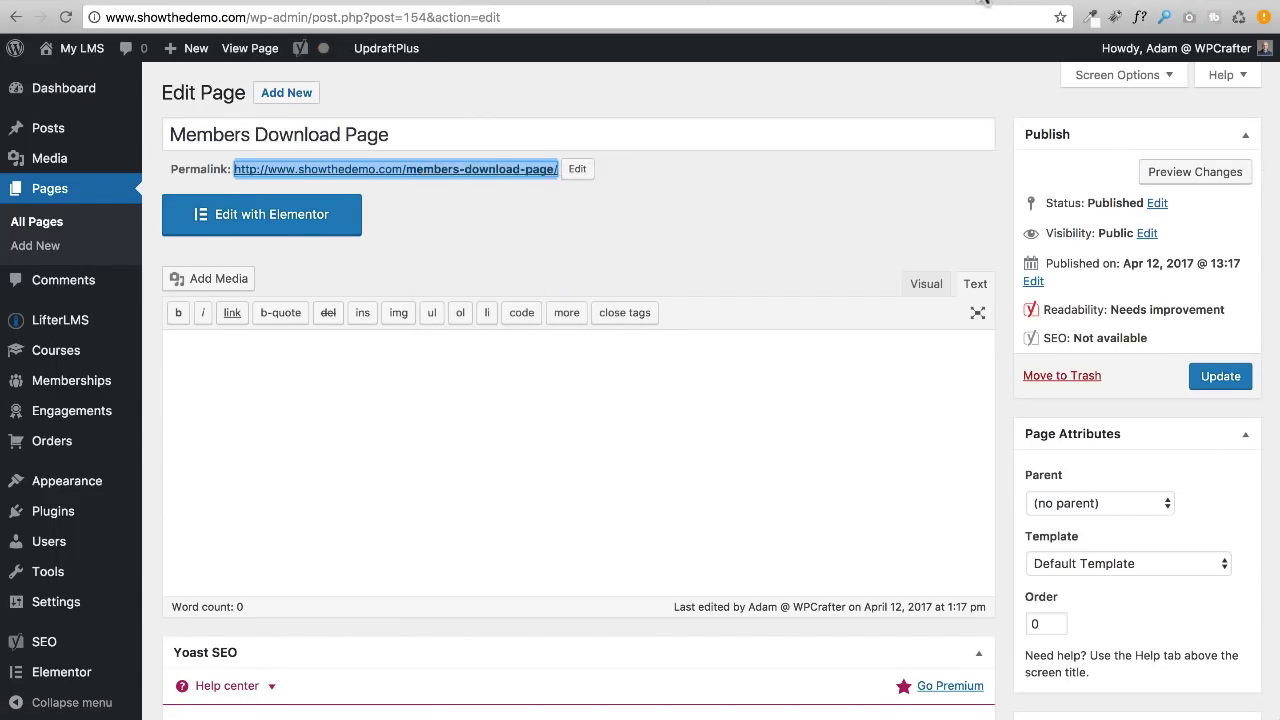
Load the copied Members Download Page address in the browser tab showing the live course page
key("ctrl+Tab")
left_click(752, 12)
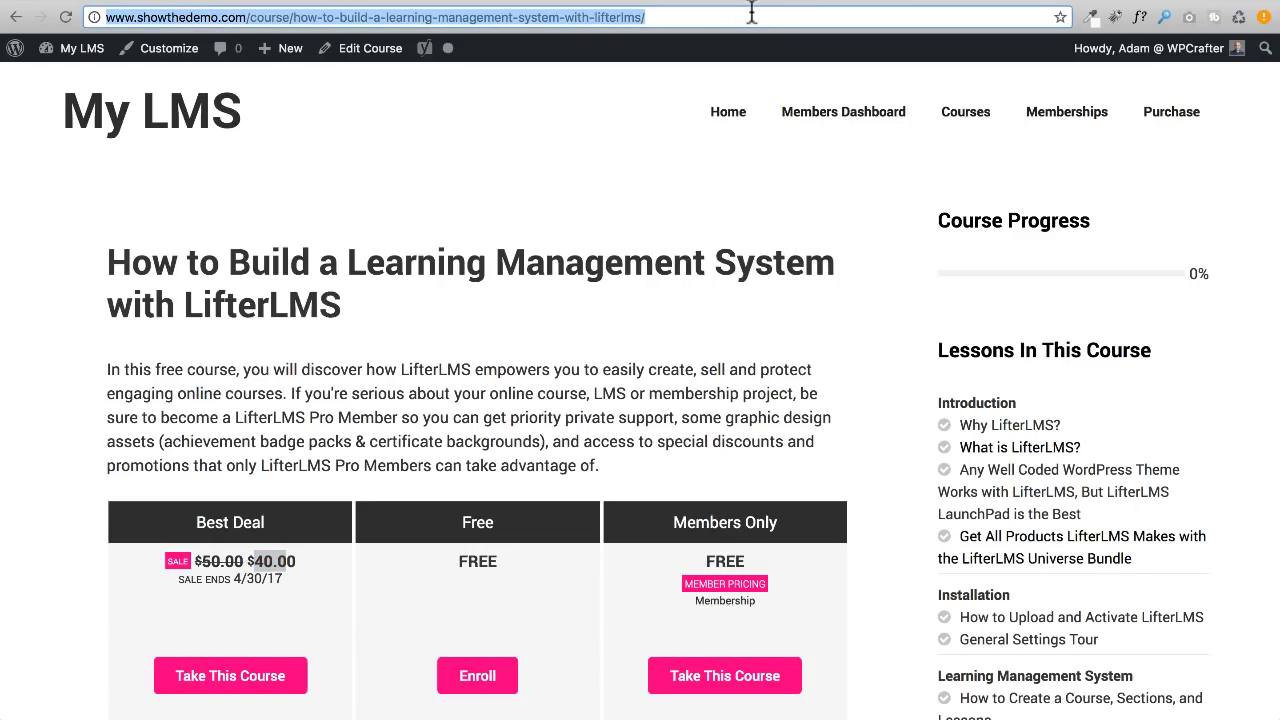
key("super+v")
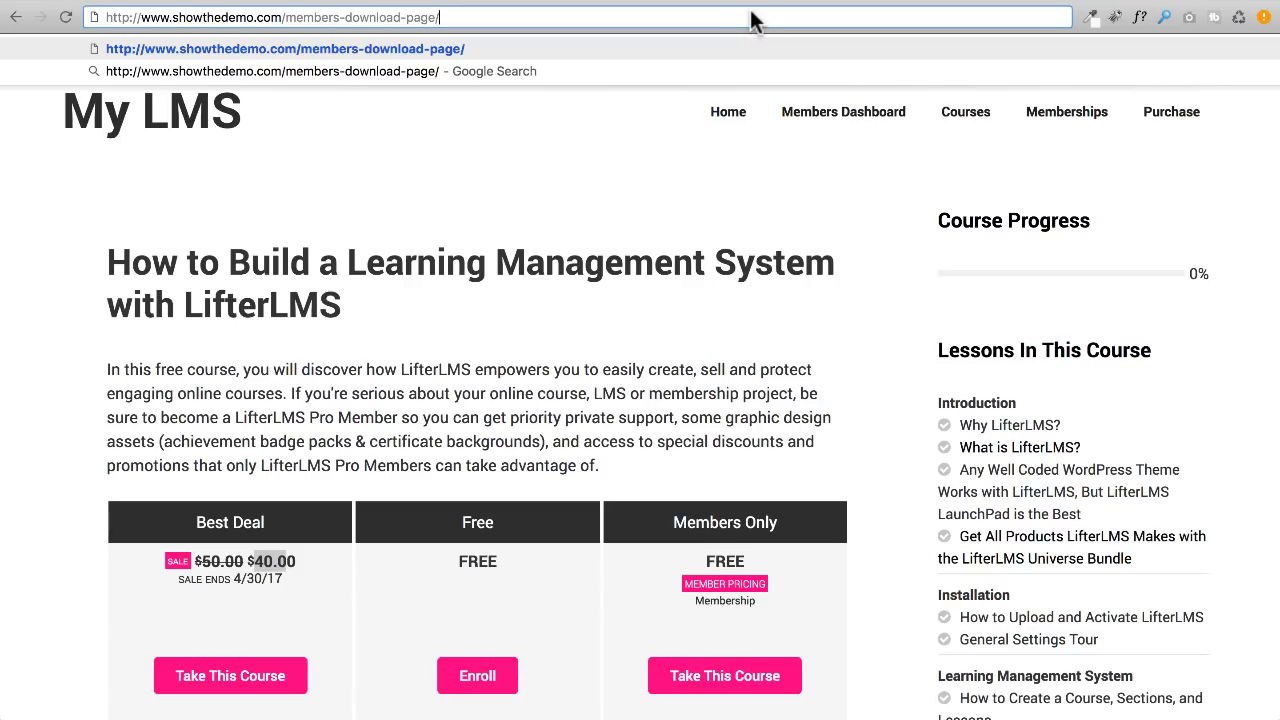
key("Return")
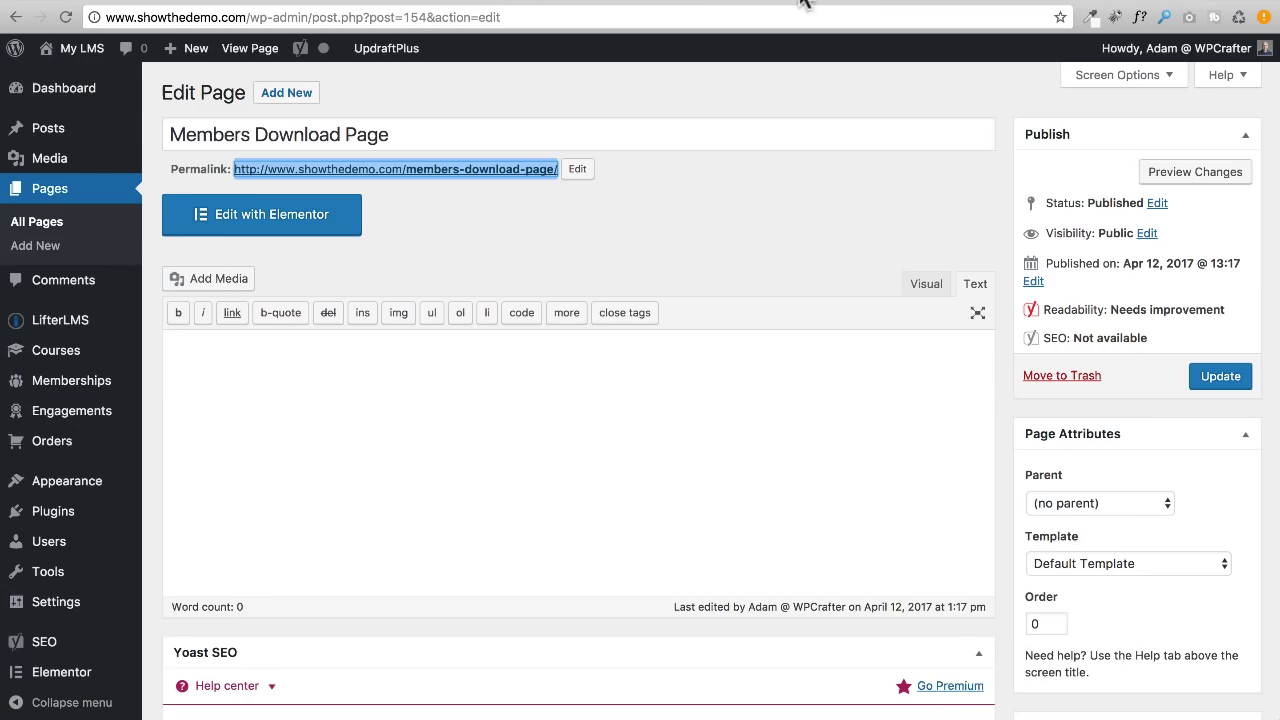
Return to the WordPress admin, start a new post, and look over its Membership Access restriction option
left_click(806, 6)
left_click(52, 128)
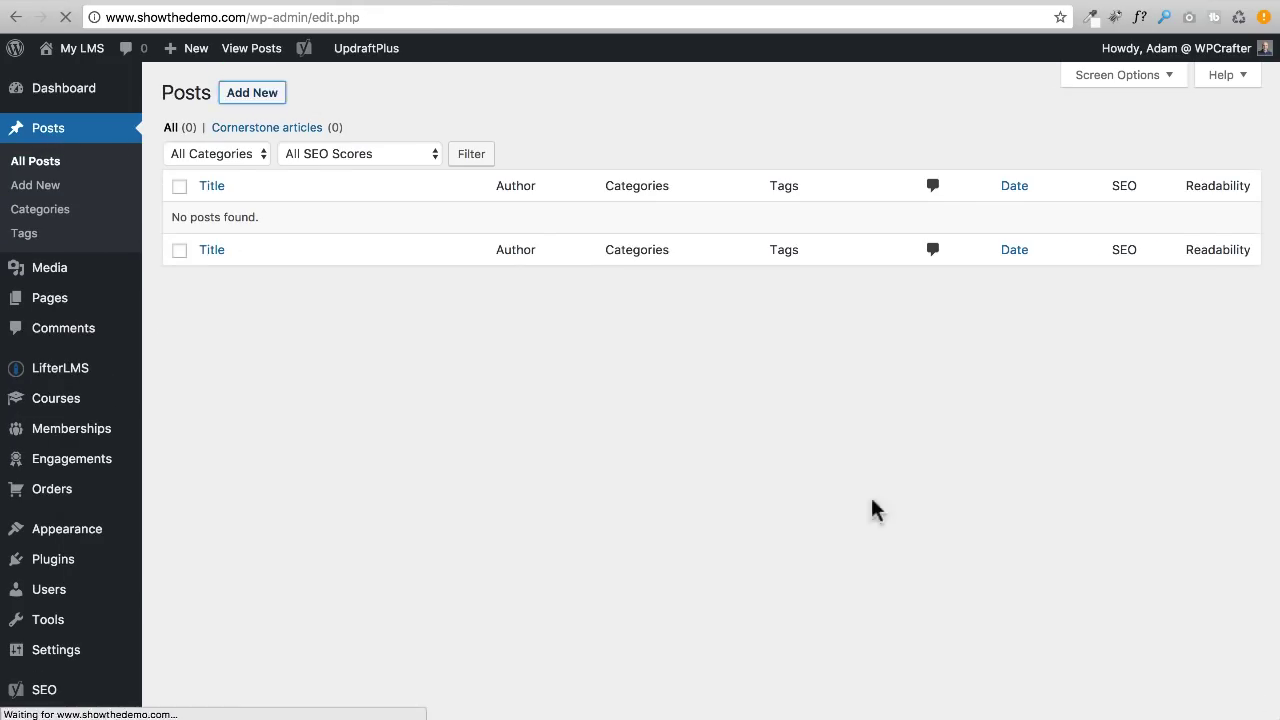
scroll(912, 430, "down", 15)
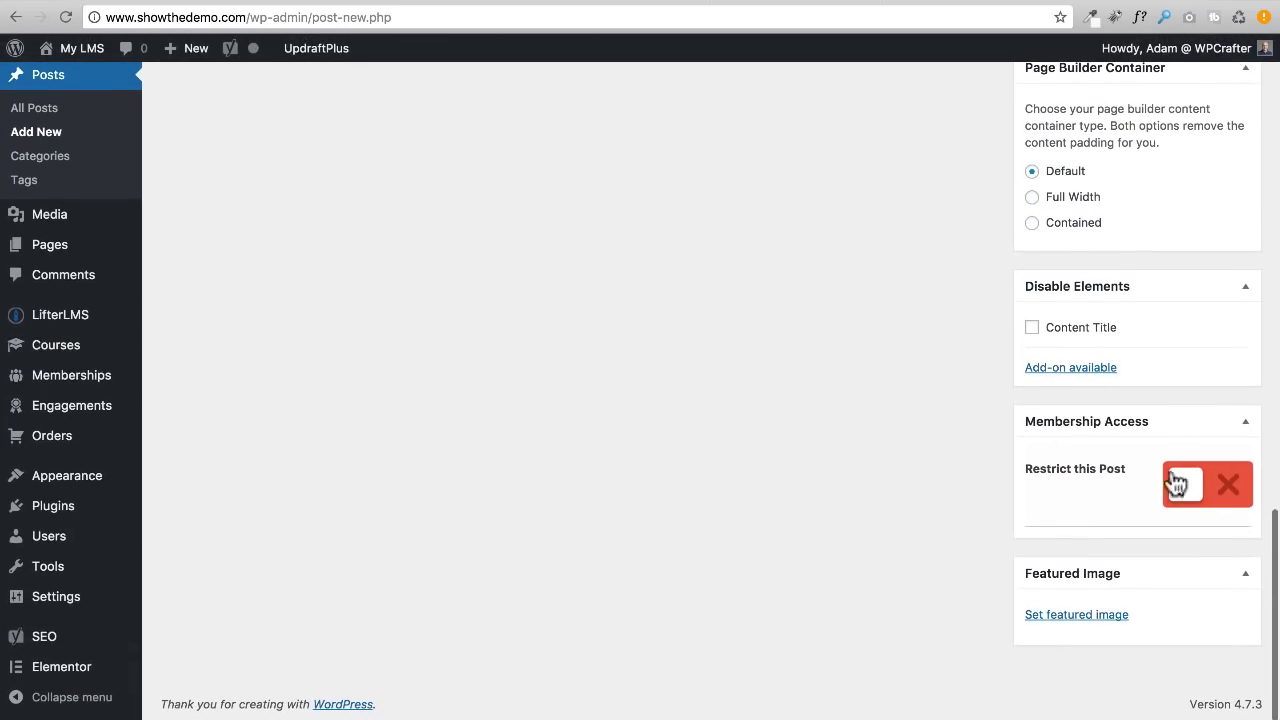
scroll(715, 484, "up", 15)
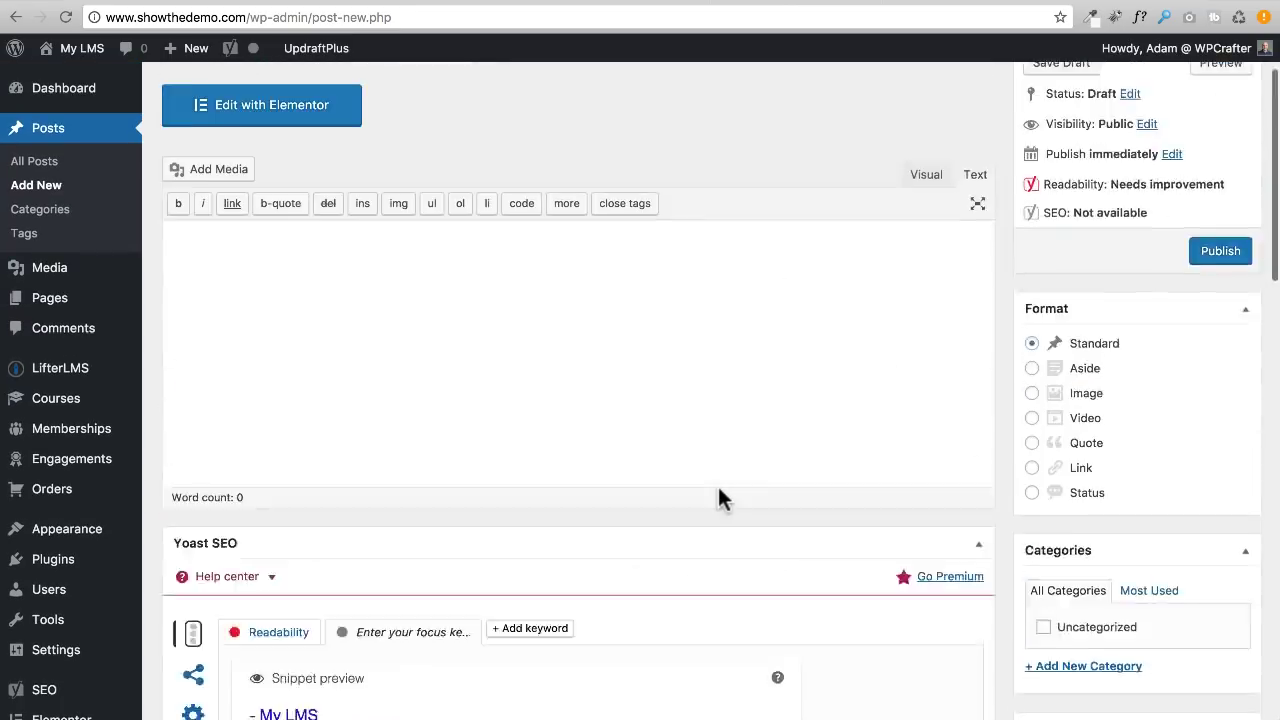